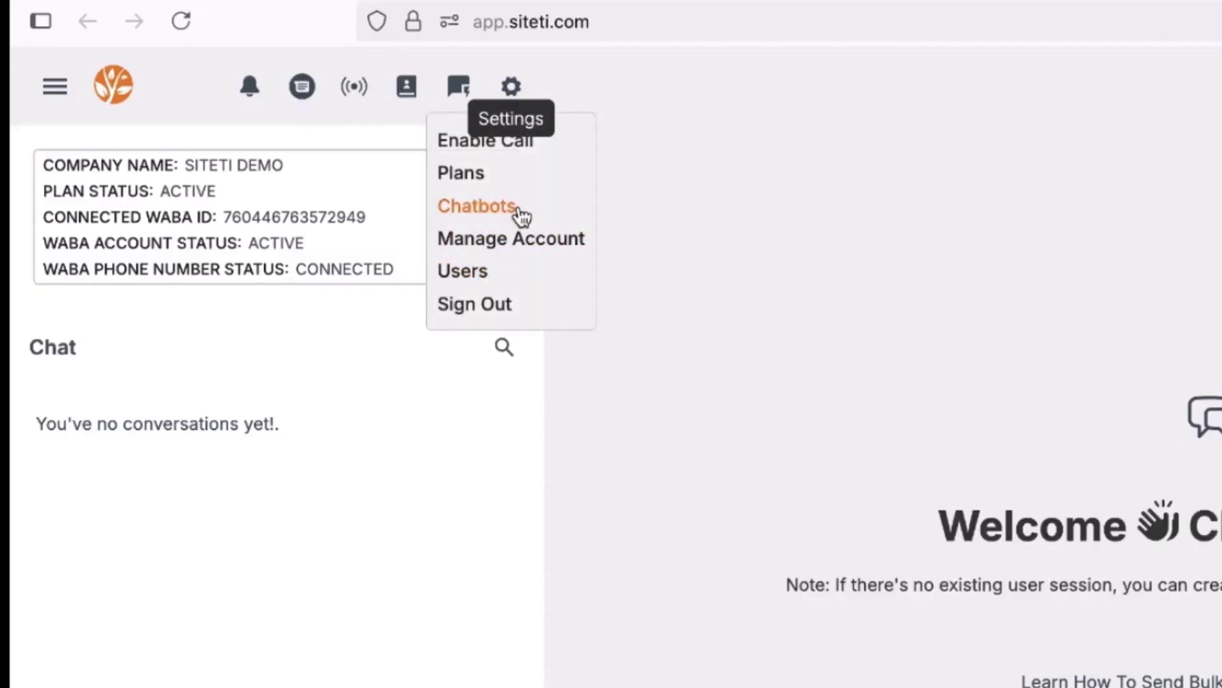
# Dismiss the Settings dropdown and open the contact segments panel.
pyautogui.click(656, 141)
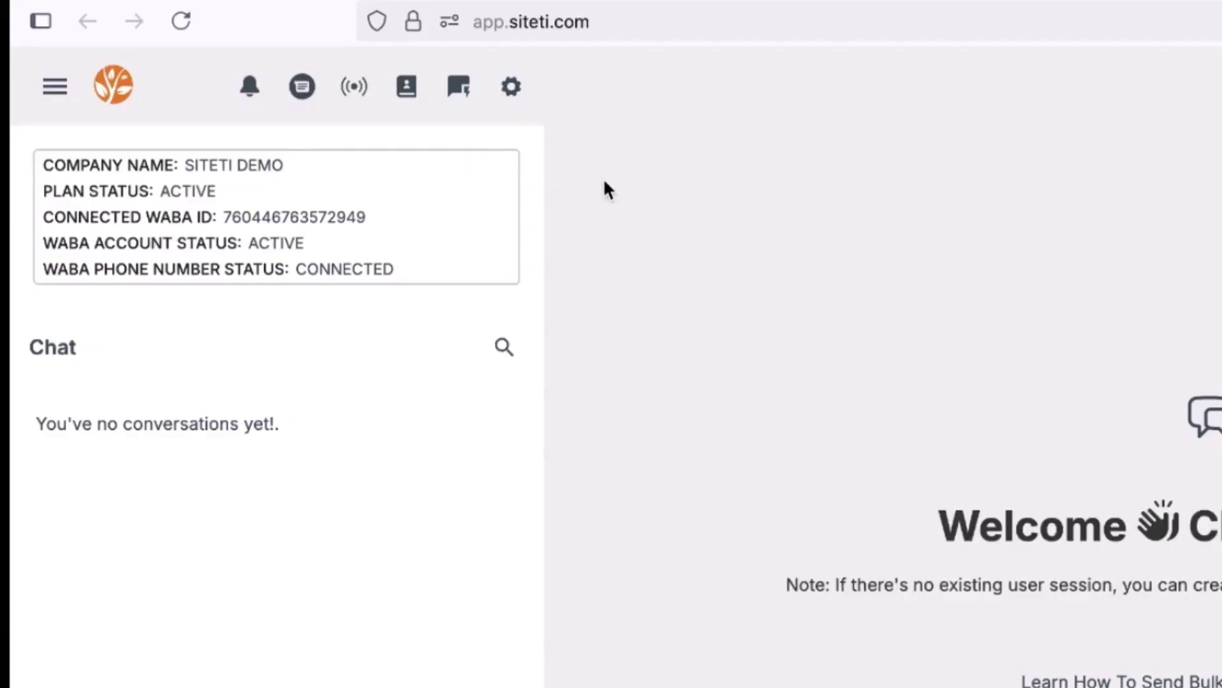
pyautogui.click(55, 86)
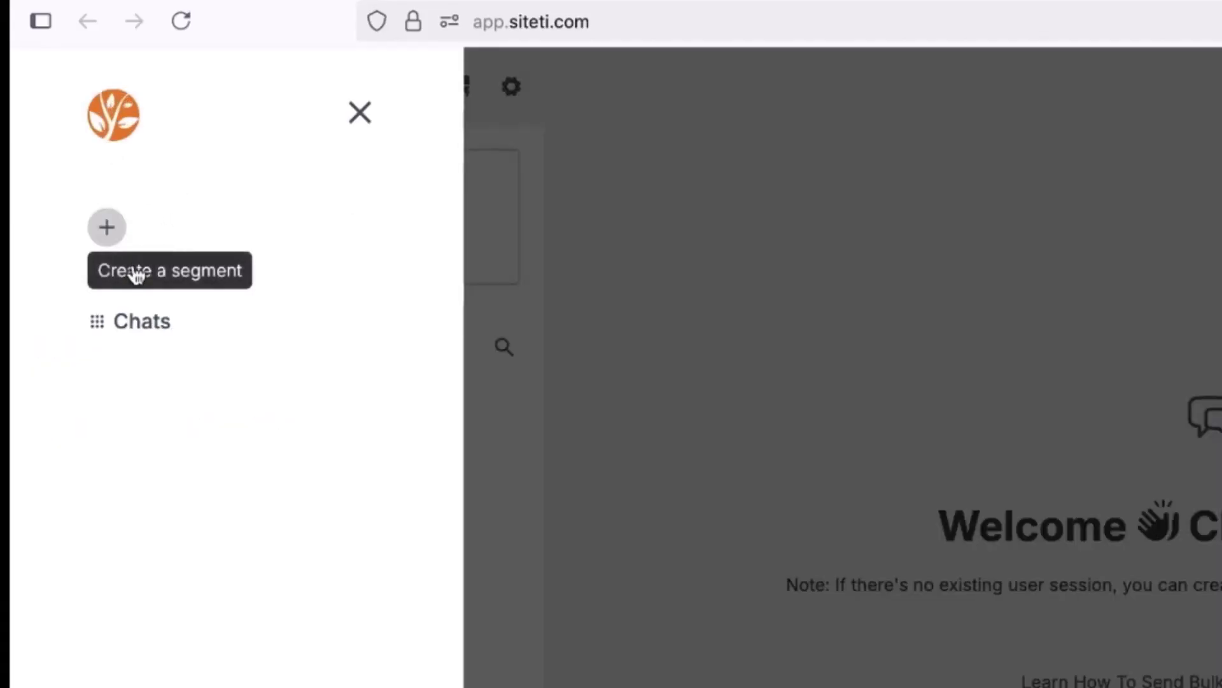
# Create two segments named 'hot leads' and 'cold leads'.
pyautogui.click(107, 228)
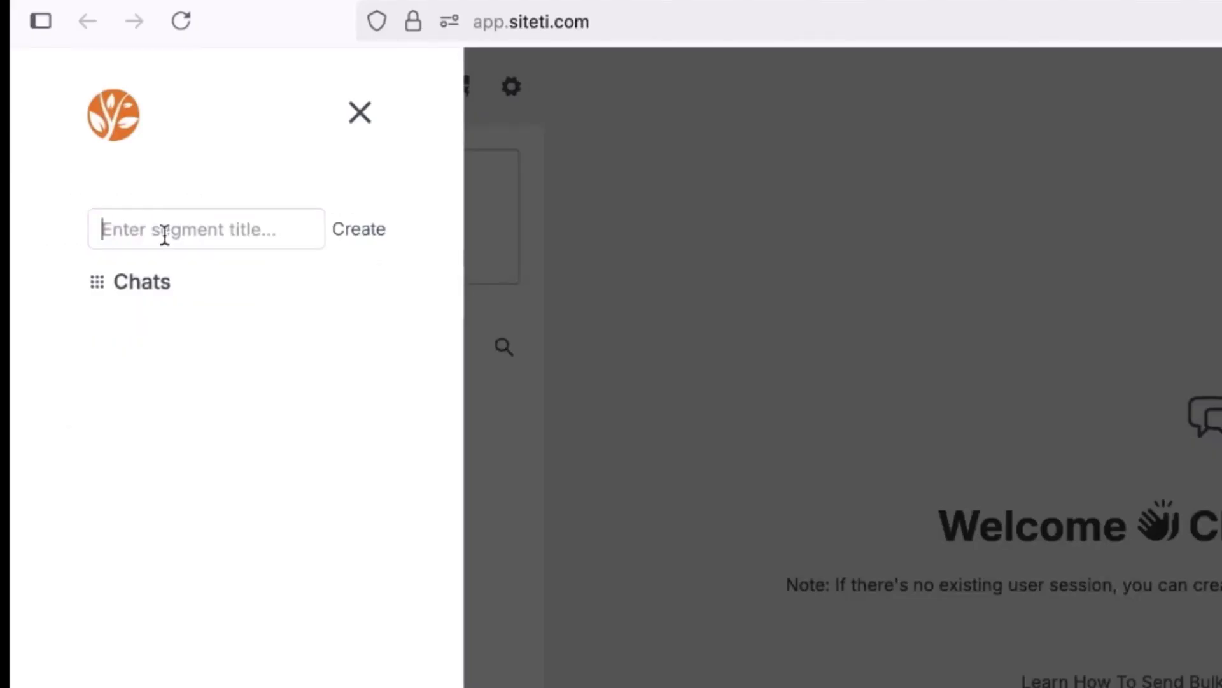
pyautogui.write('hot leads')
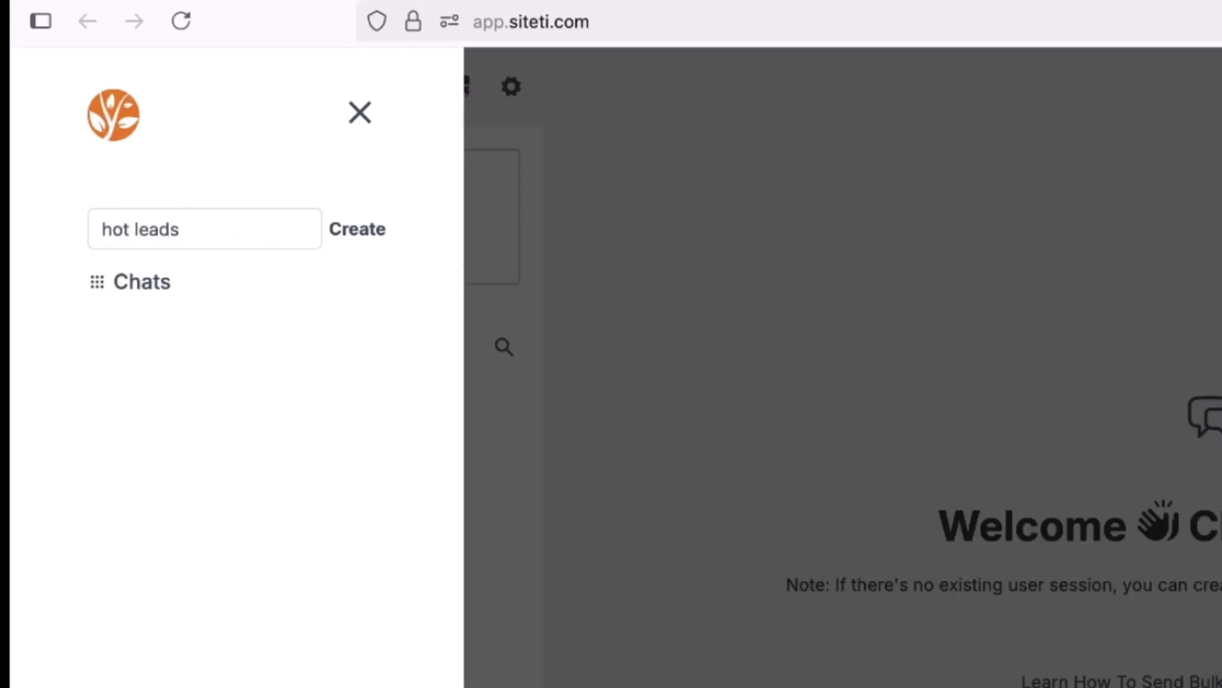
pyautogui.press('Return')
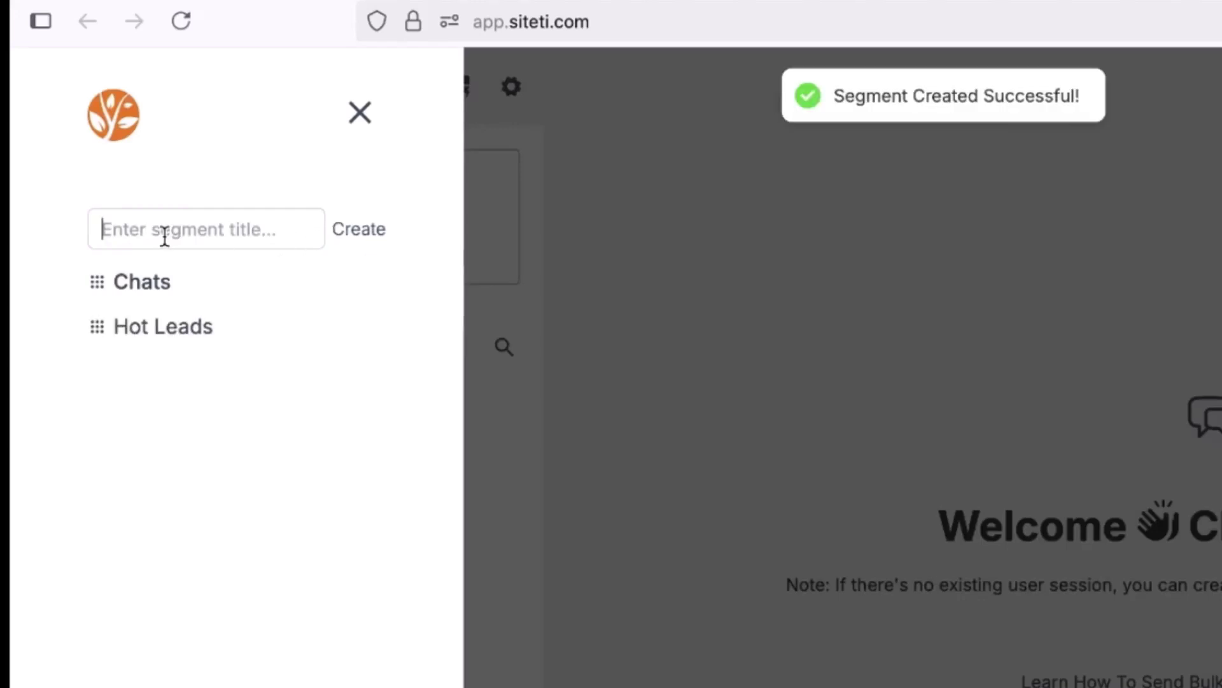
pyautogui.write('cold l')
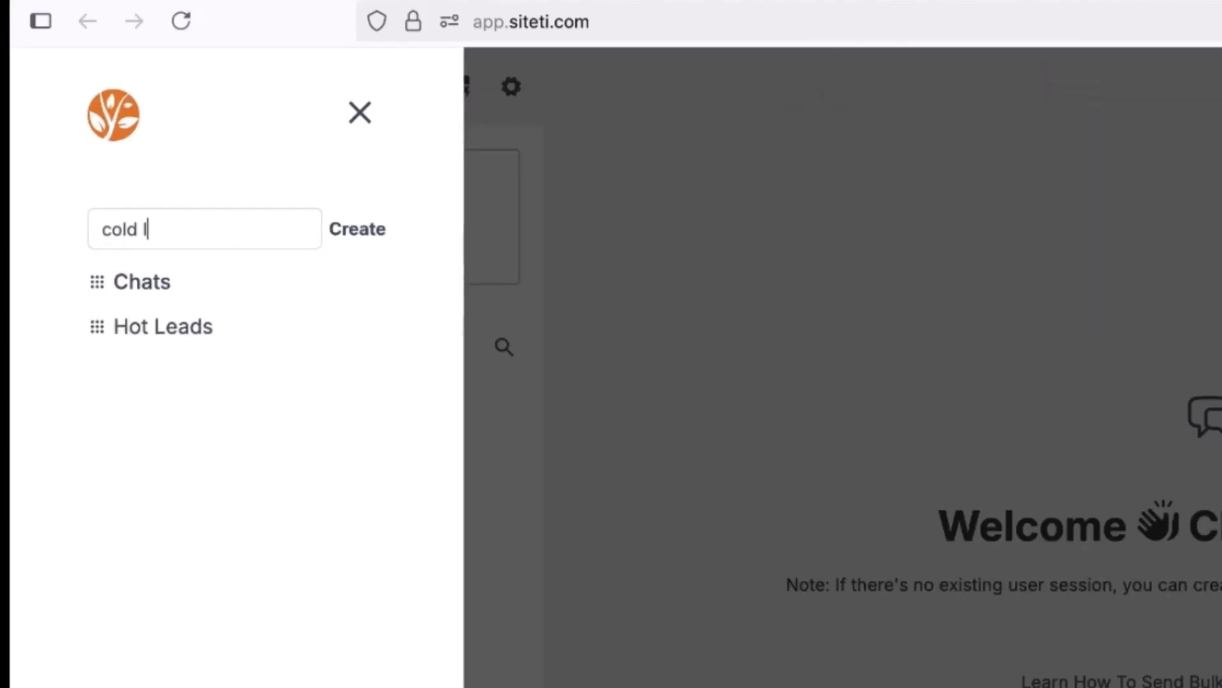
pyautogui.write('eads')
pyautogui.press('Return')
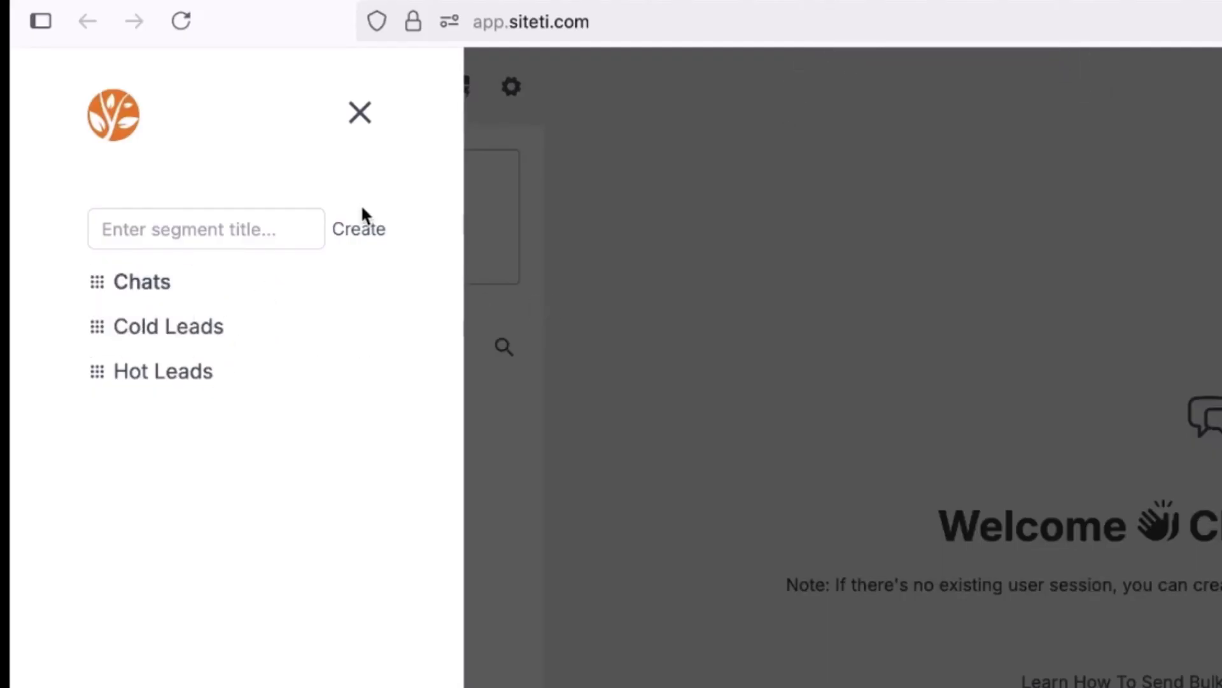
# Close the segments panel, reopen it to confirm both segments, then close it again.
pyautogui.click(359, 132)
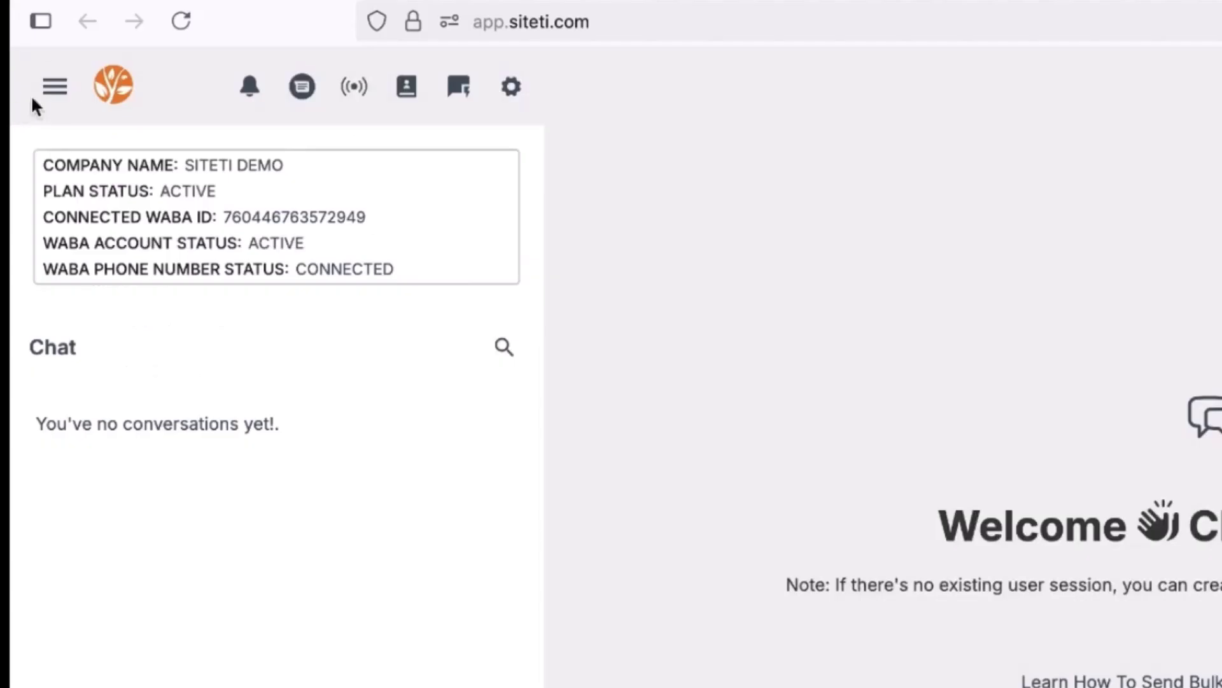
pyautogui.click(48, 92)
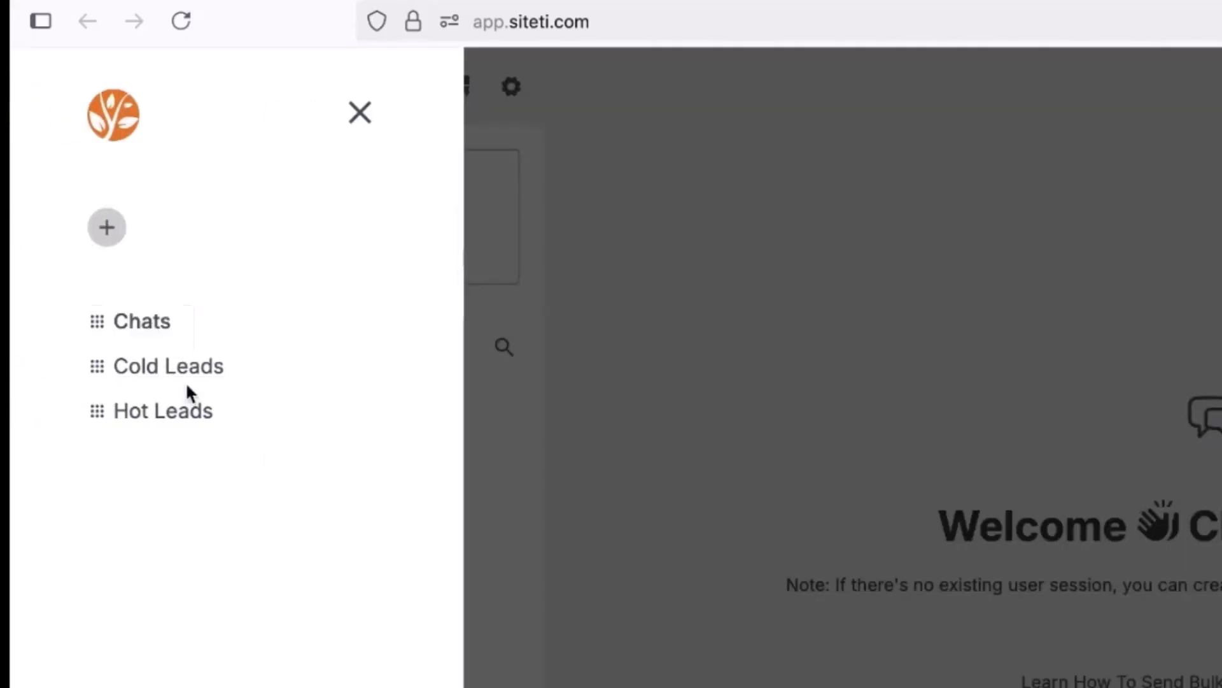
pyautogui.moveTo(187, 420)
pyautogui.click(685, 368)
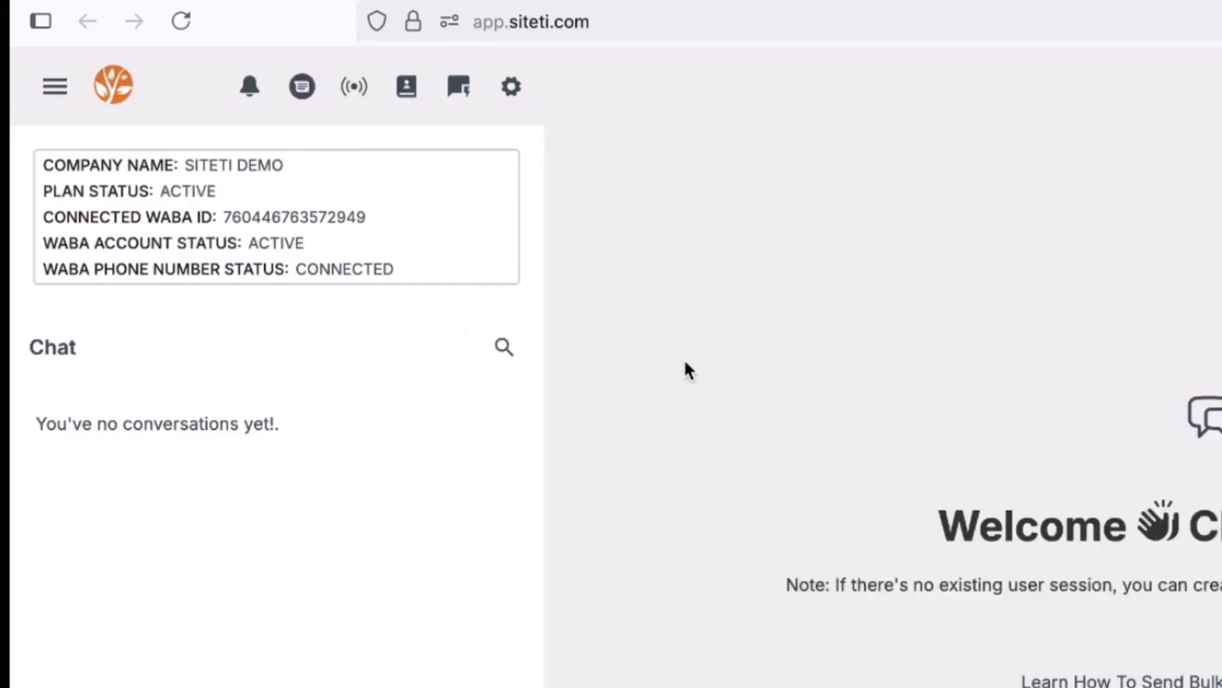
# Go to Broadcast Templates and open a blank Create Template Message form.
pyautogui.click(354, 87)
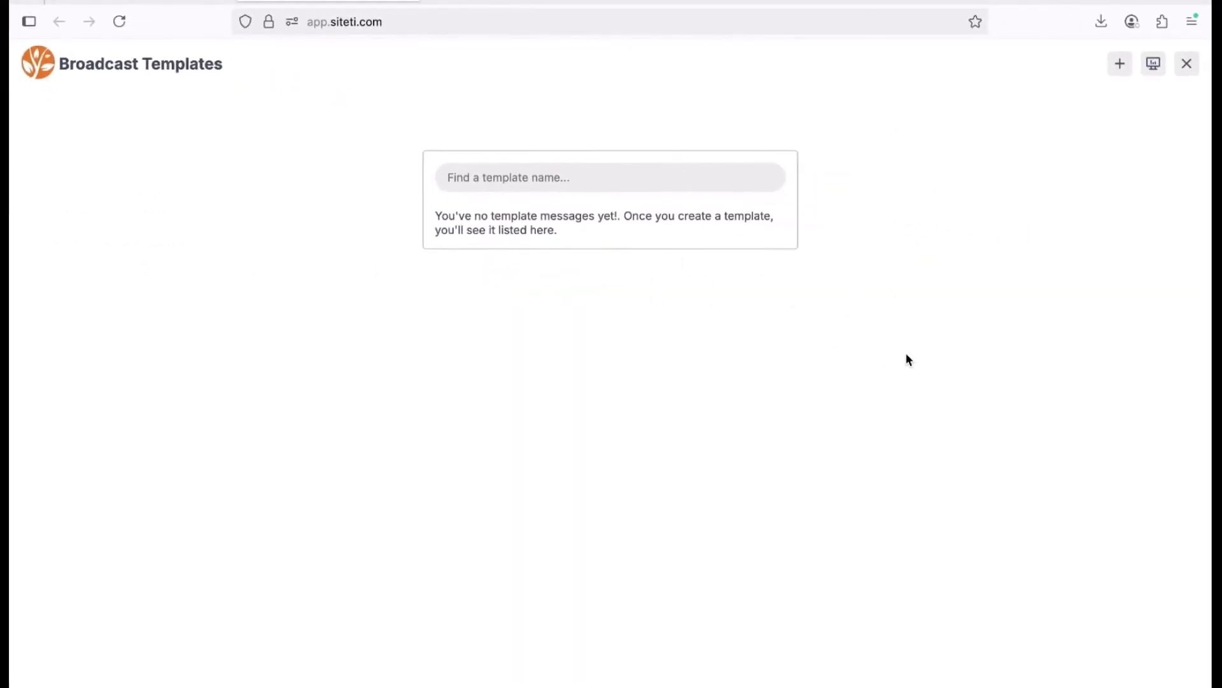
pyautogui.click(1119, 63)
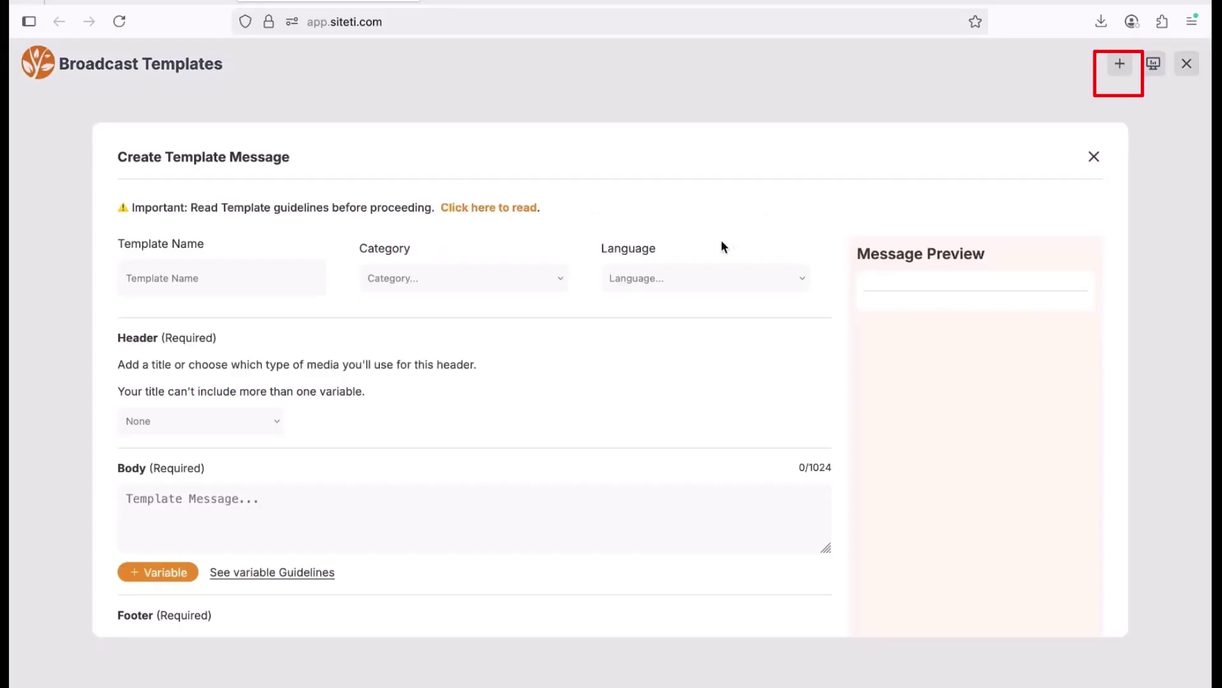
pyautogui.scroll(-5, 782, 267)
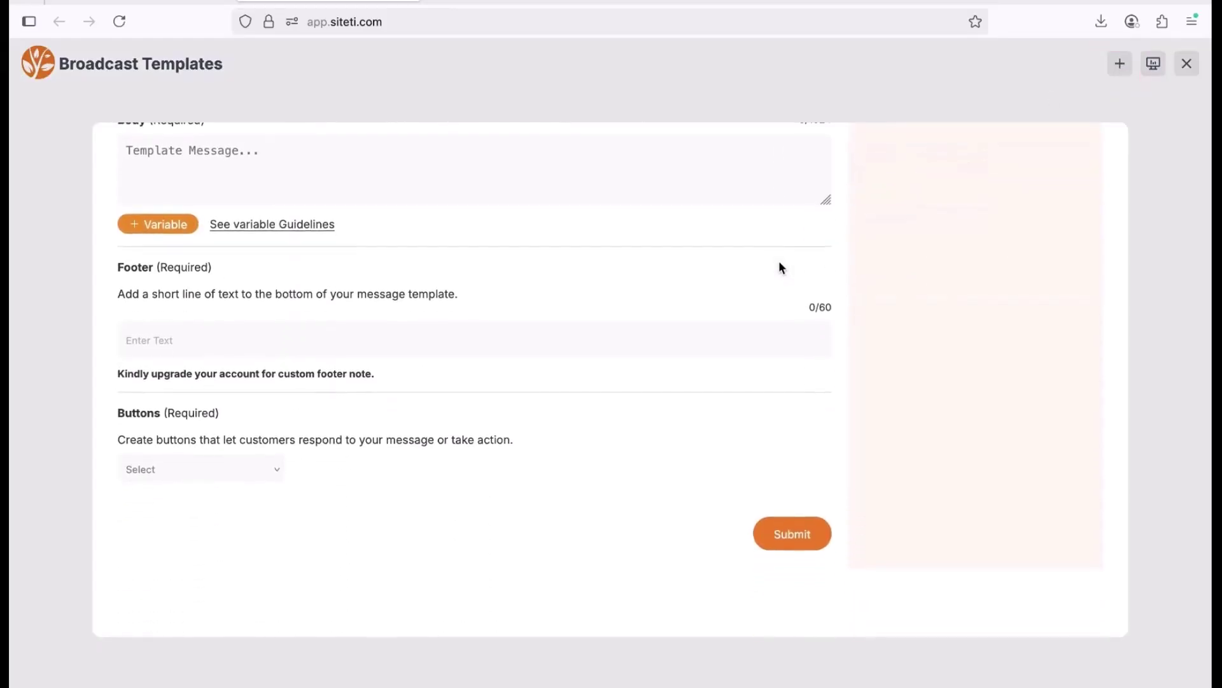
pyautogui.scroll(5, 780, 263)
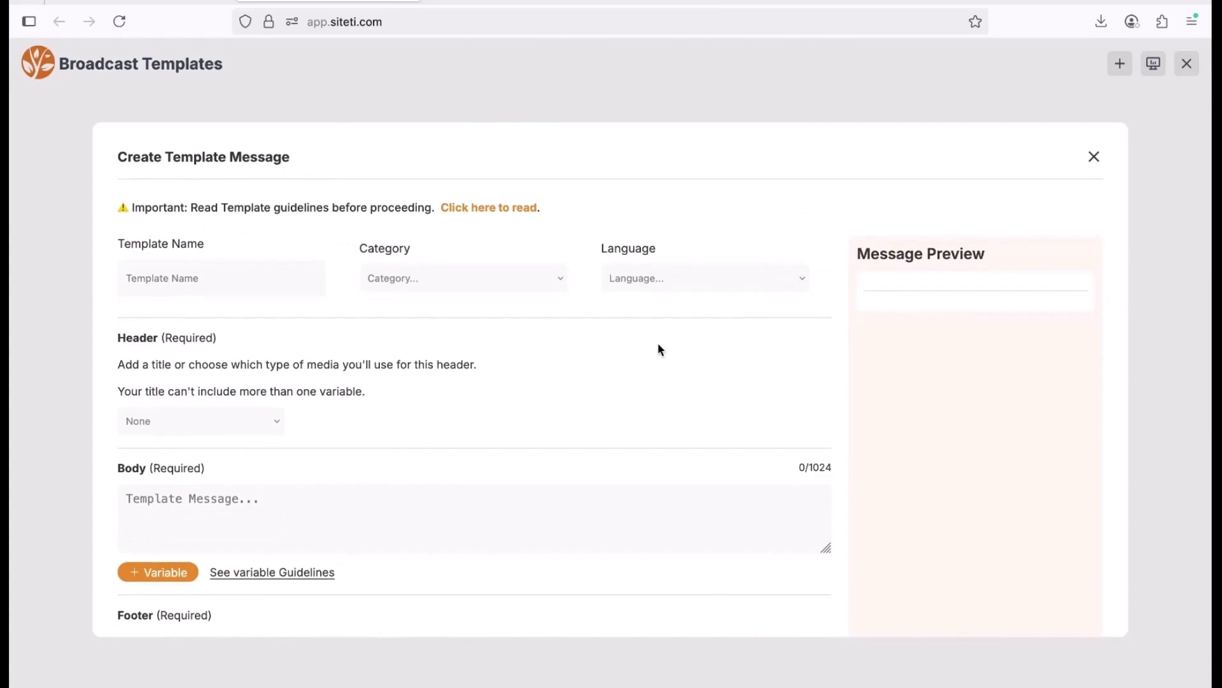
pyautogui.scroll(-5, 659, 349)
pyautogui.scroll(5, 660, 349)
pyautogui.scroll(-1, 659, 349)
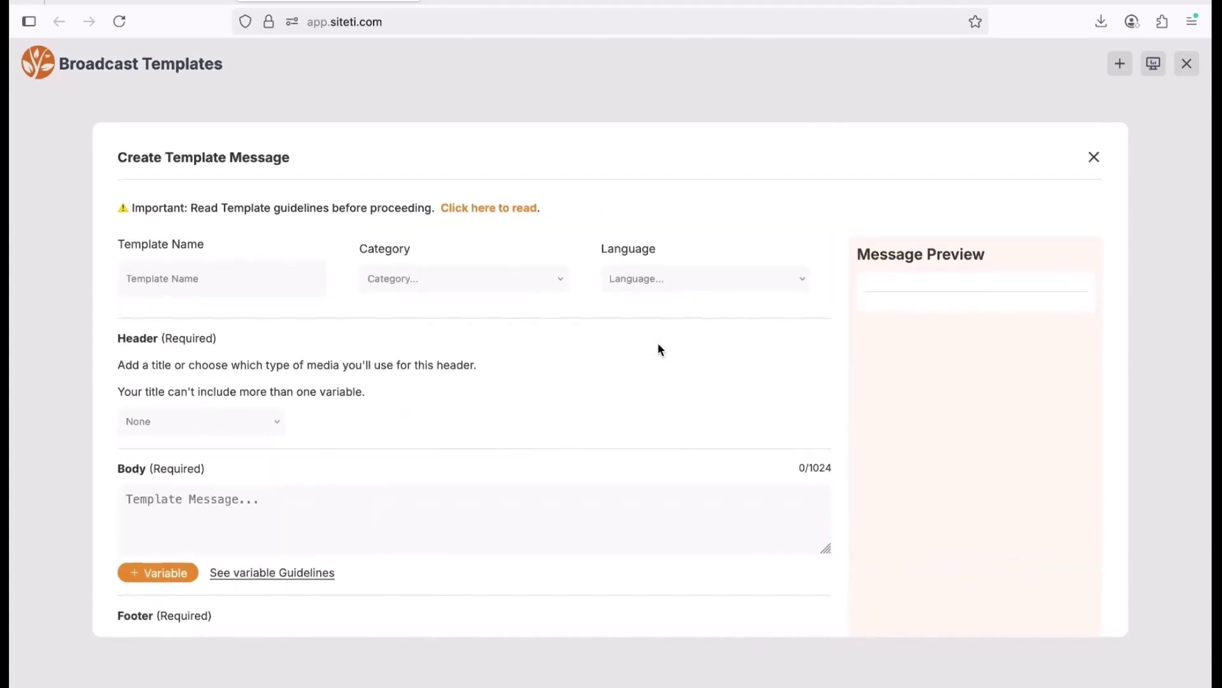
pyautogui.moveTo(688, 3)
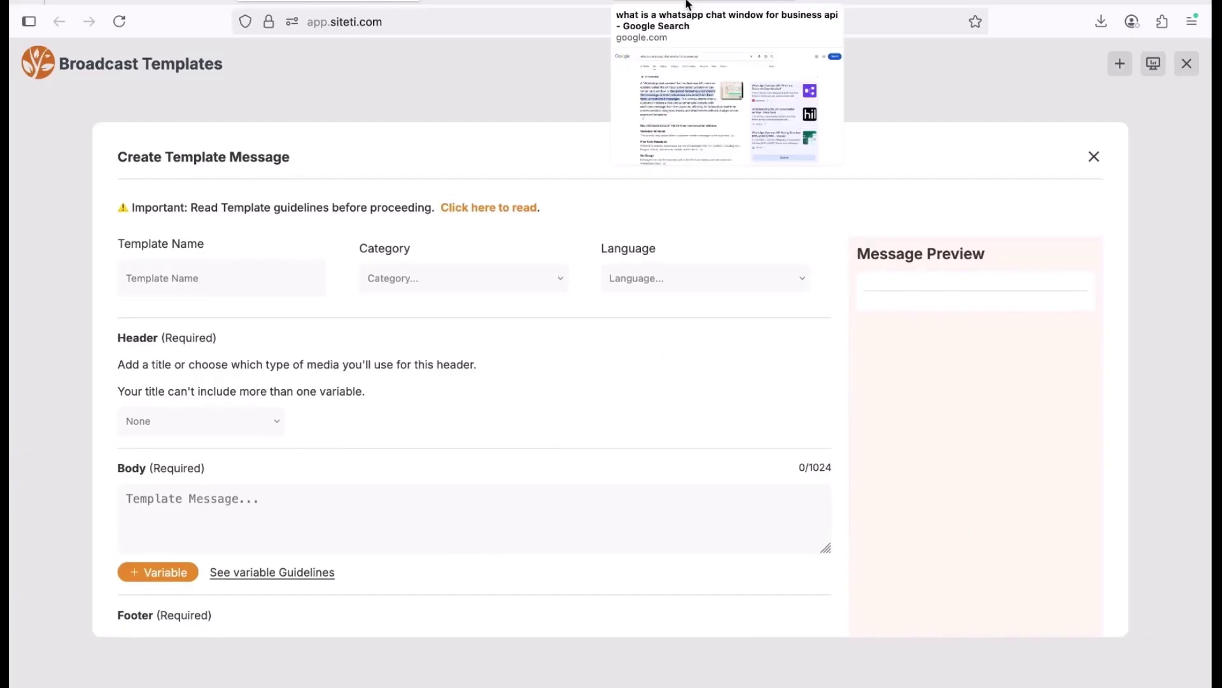
# Read Google's AI Overview on the WhatsApp Business API 24-hour window, then return to Siteti.
pyautogui.click(697, 2)
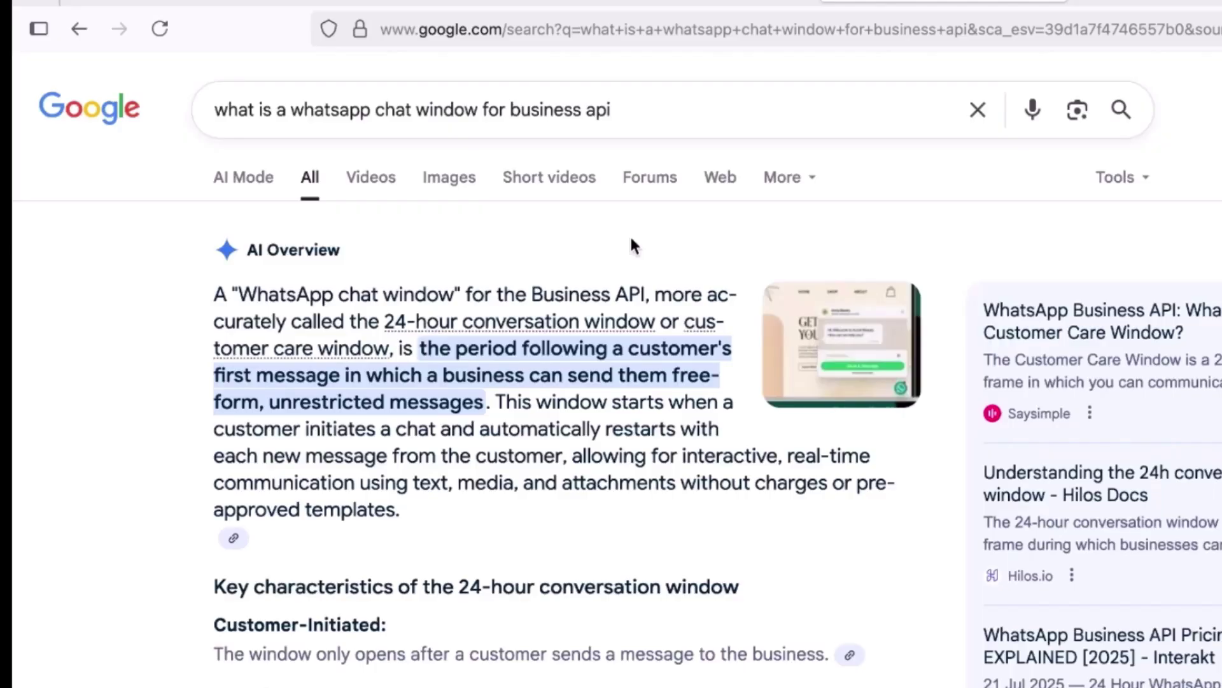
pyautogui.scroll(-4, 639, 343)
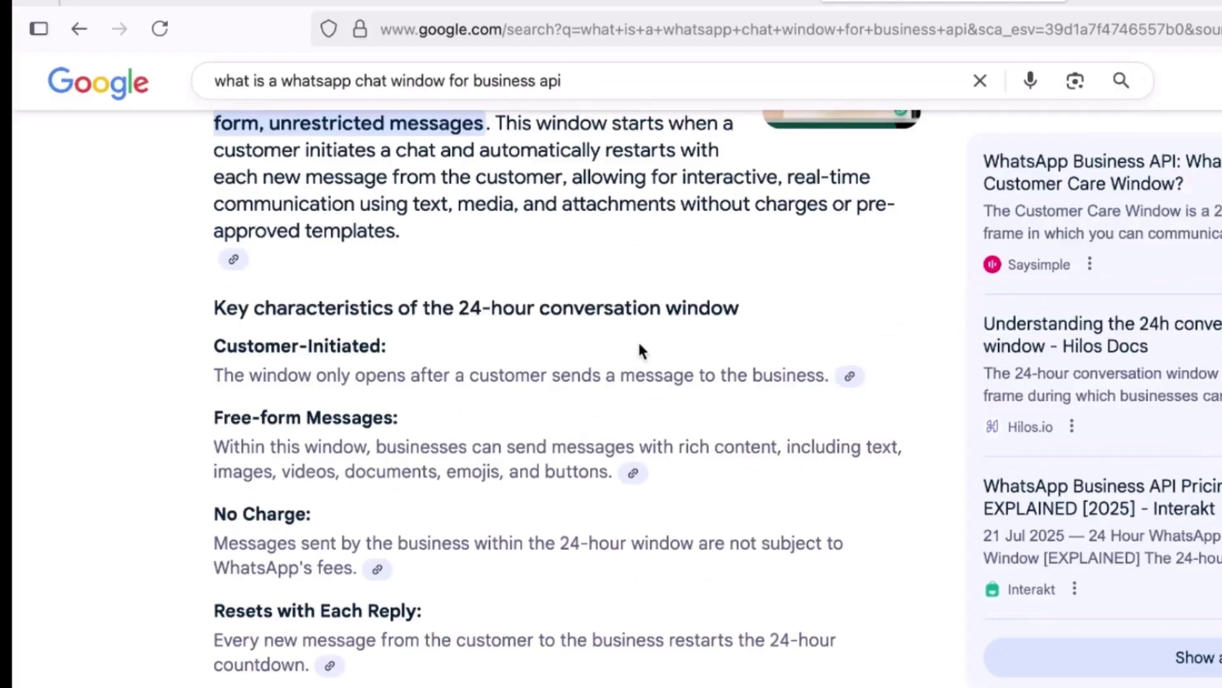
pyautogui.scroll(3, 639, 349)
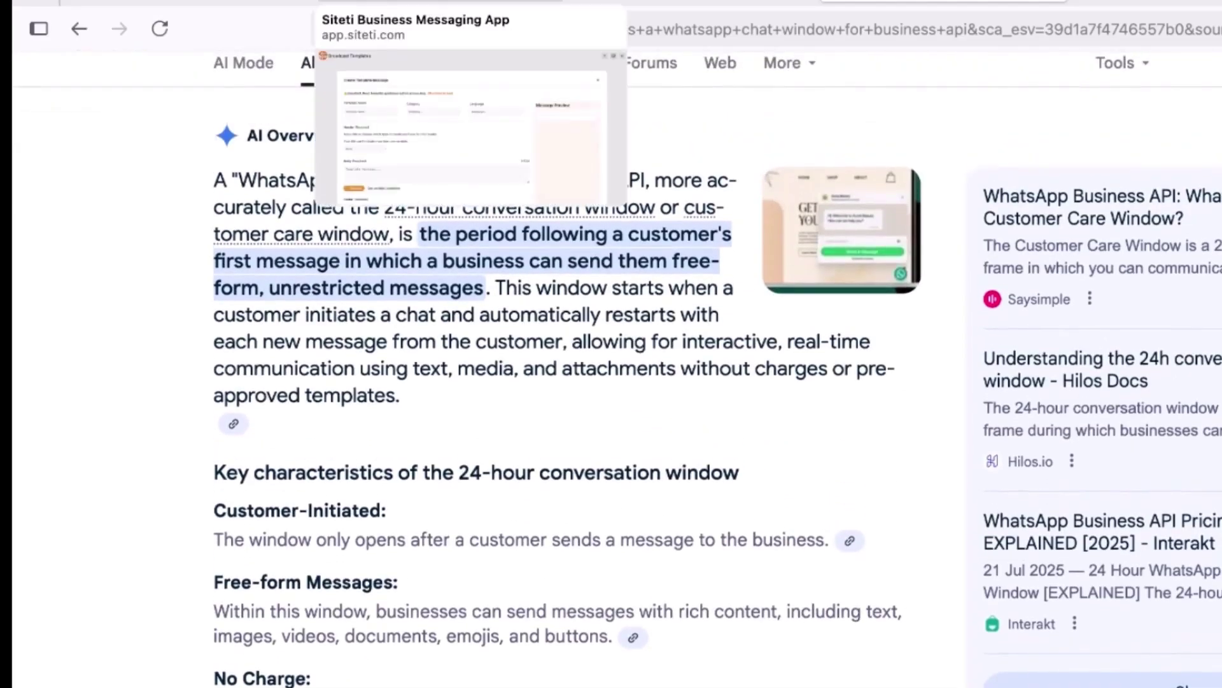
pyautogui.click(440, 1)
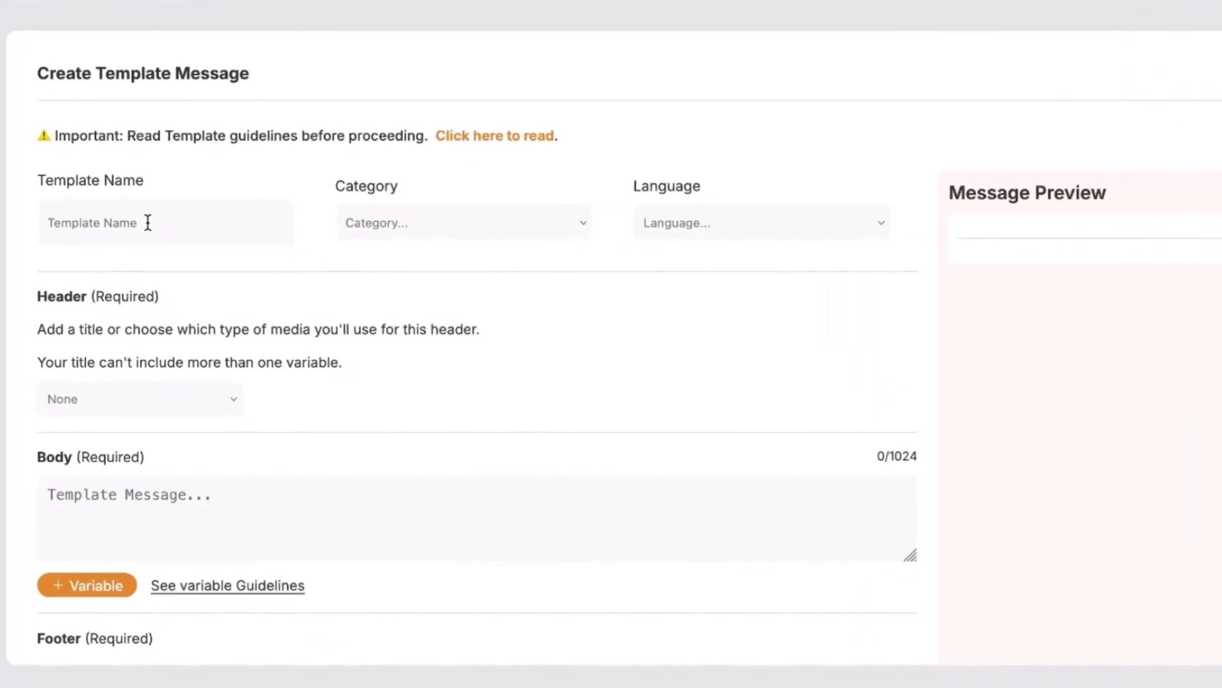
pyautogui.click(148, 222)
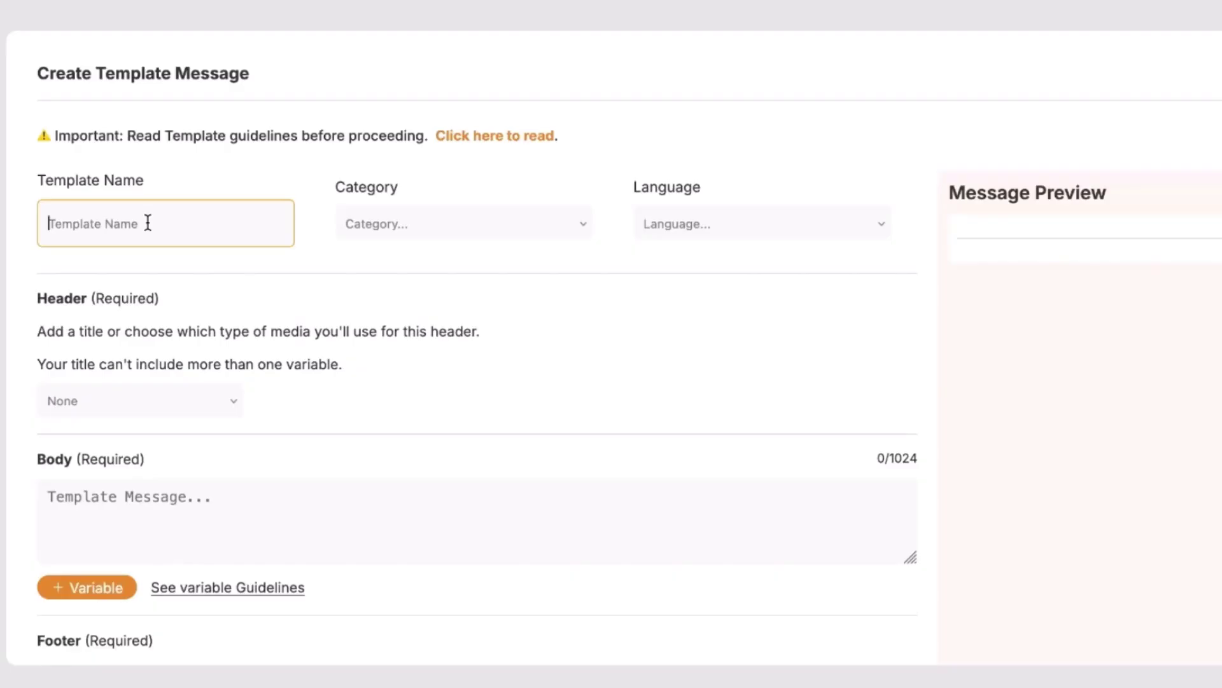
# Enter 'intro_message' as the template name.
pyautogui.write('intro_message')
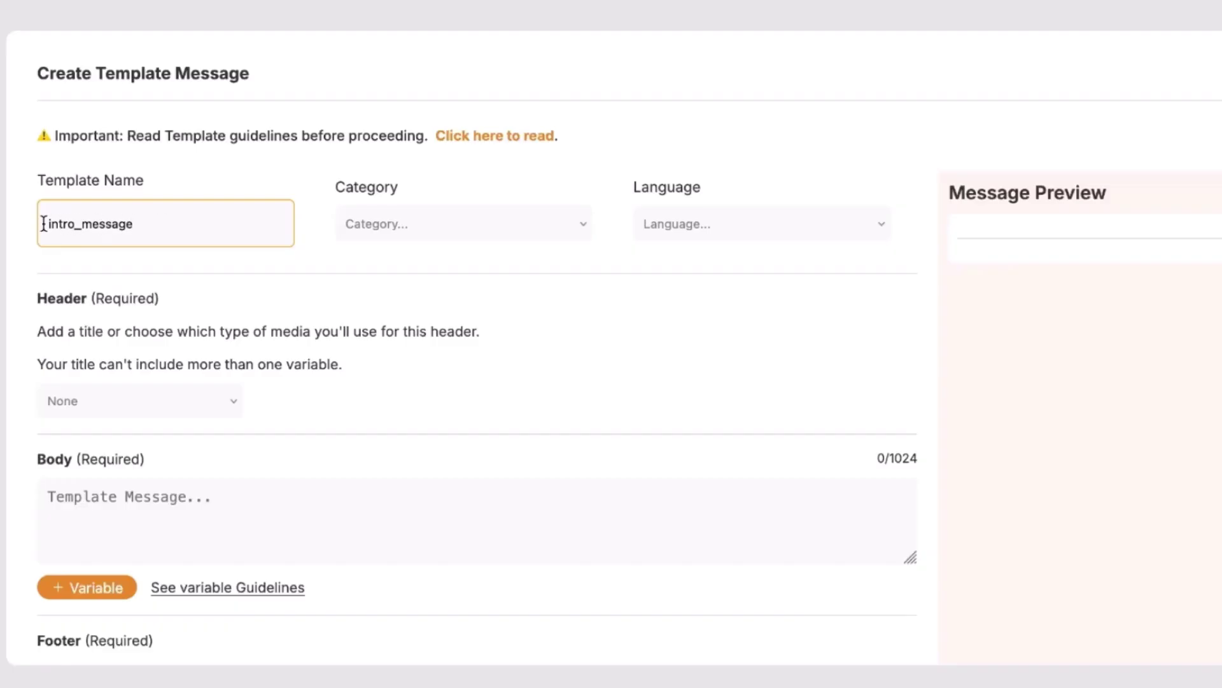
pyautogui.moveTo(44, 224); pyautogui.dragTo(152, 220)
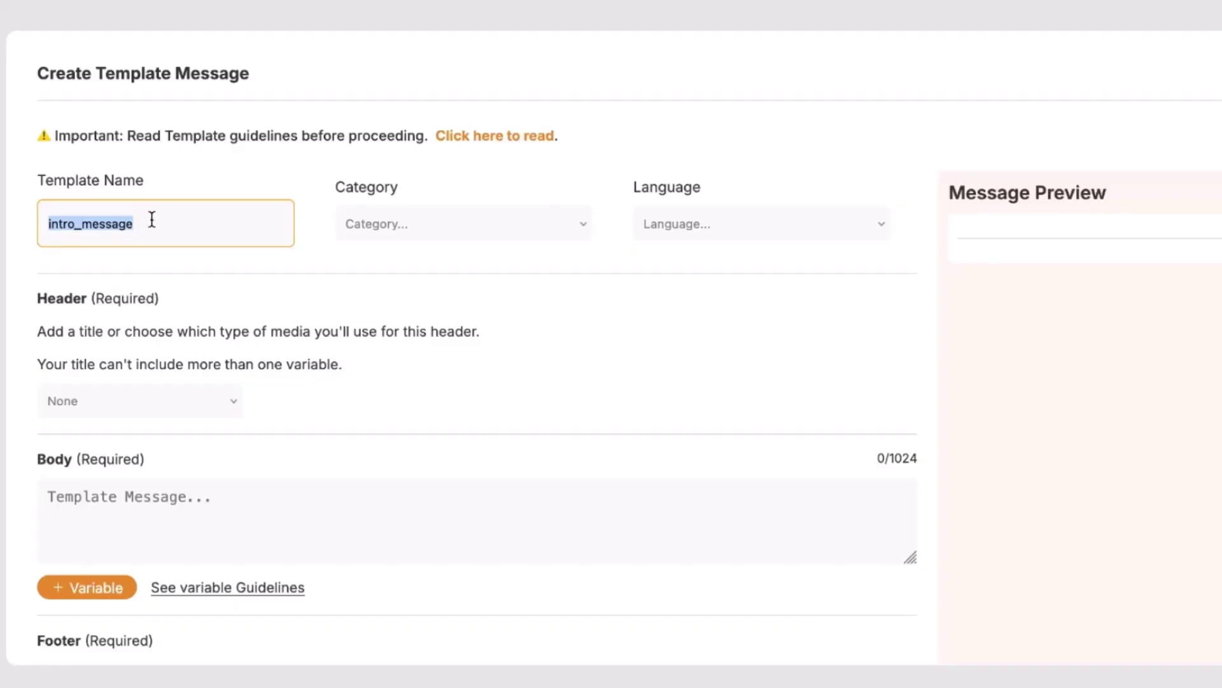
pyautogui.click(114, 228)
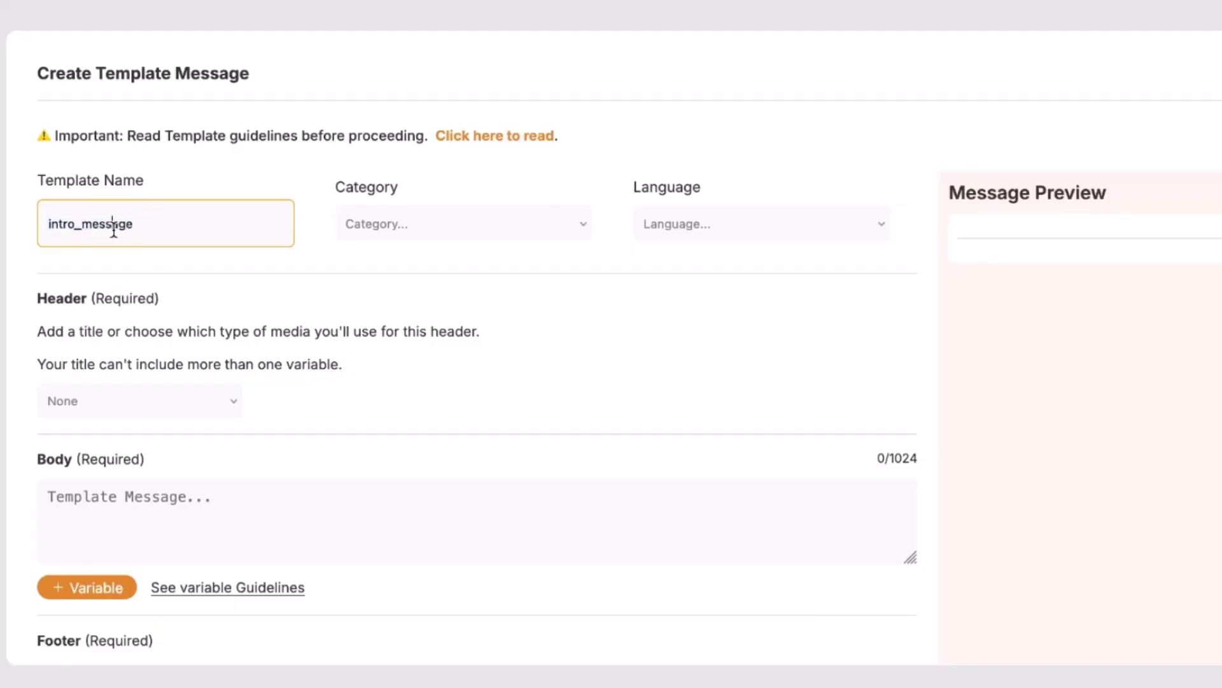
pyautogui.doubleClick(76, 228)
# Set the category to Marketing and the language to English (US), then change the header option.
pyautogui.click(439, 230)
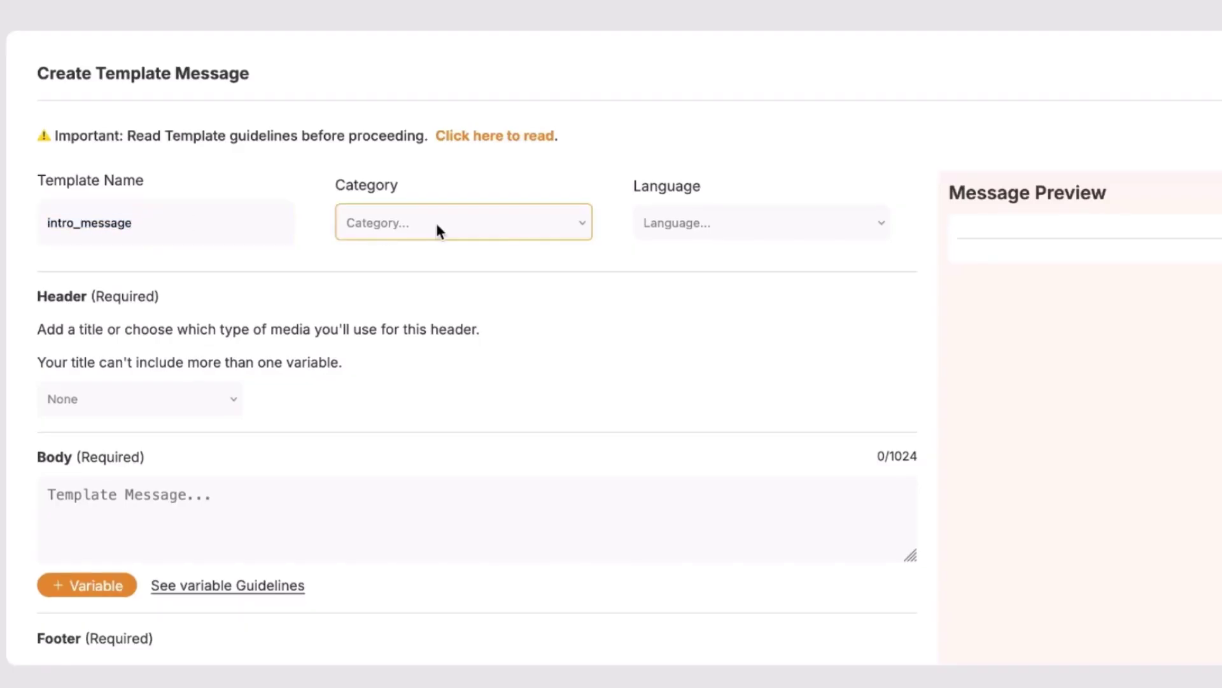
pyautogui.click(392, 273)
pyautogui.click(724, 222)
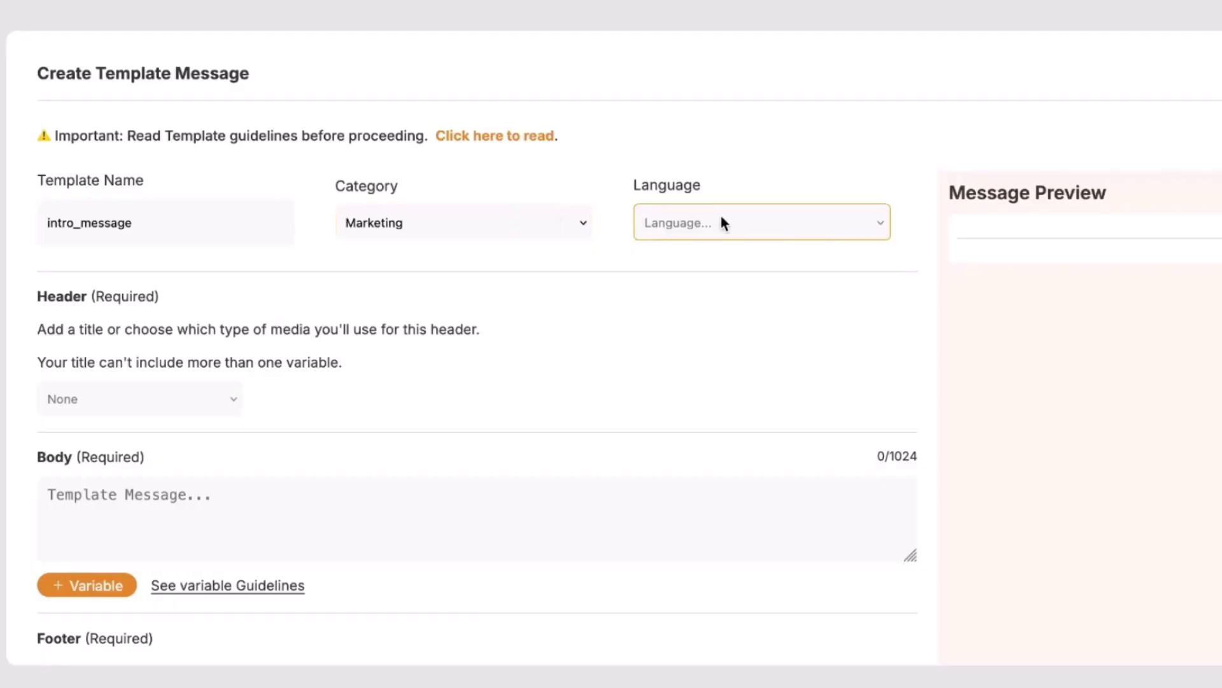
pyautogui.click(713, 250)
pyautogui.press('Tab')
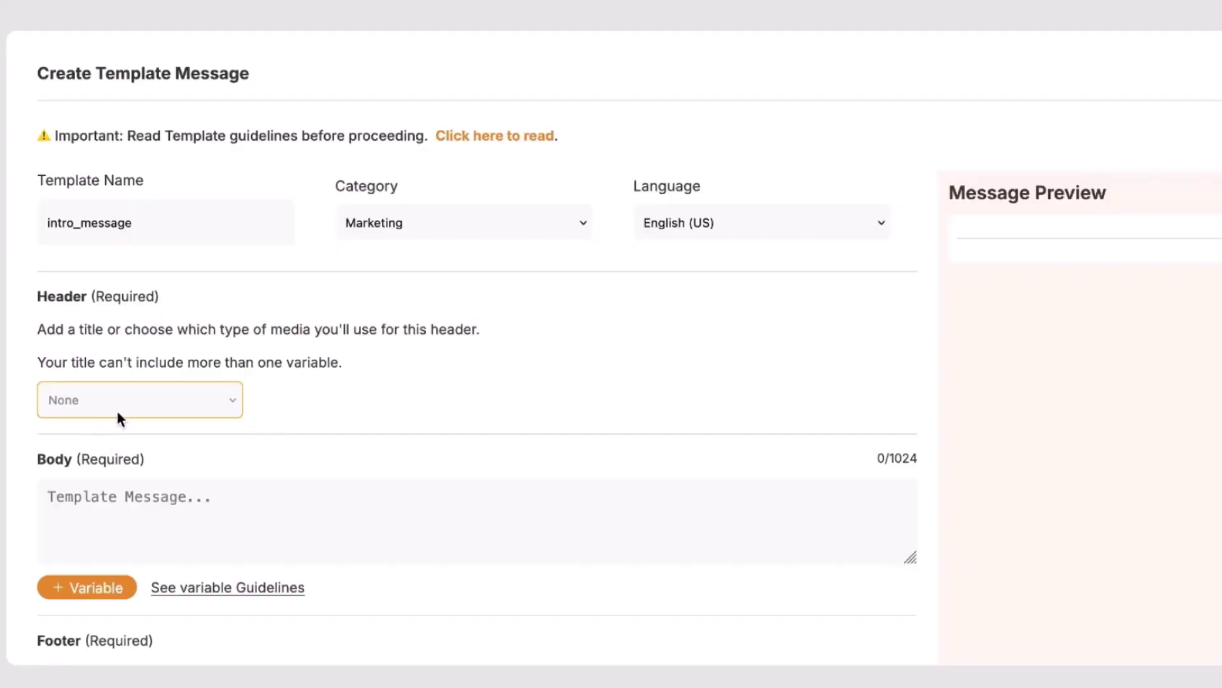
pyautogui.press('Down')
# Enter 'Hello' as the header and 'This is a demo on siteti.com' as the body.
pyautogui.scroll(-3, 219, 433)
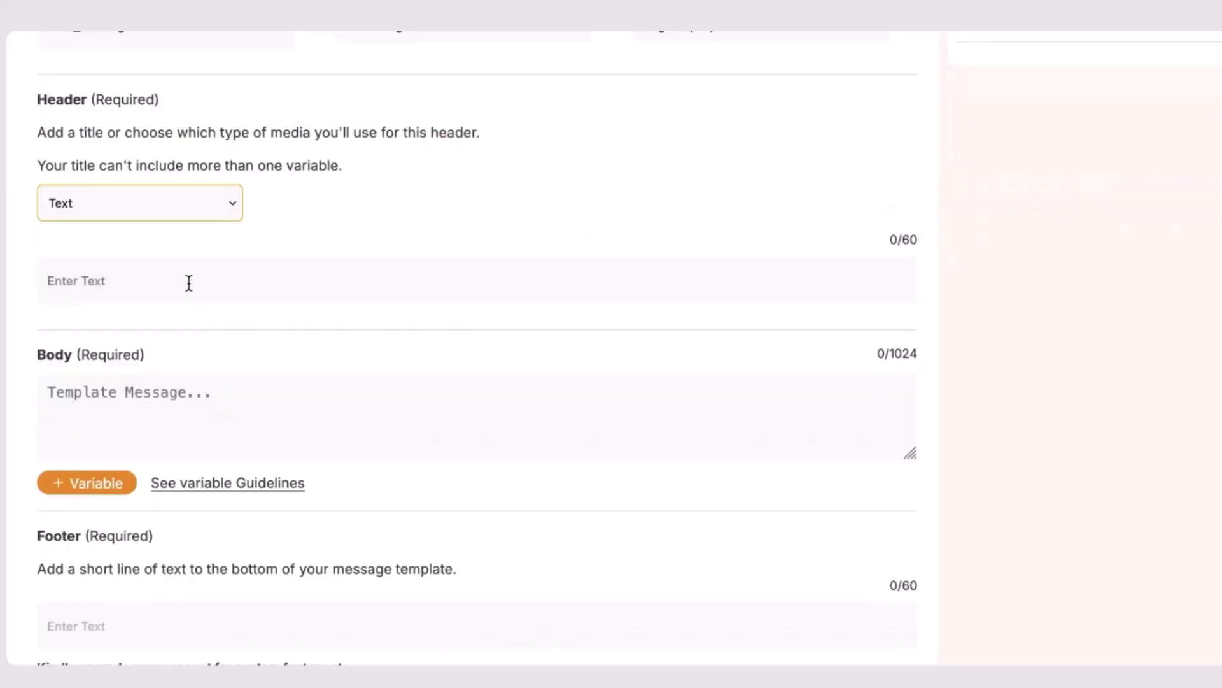
pyautogui.click(189, 281)
pyautogui.write('Hello')
pyautogui.click(168, 421)
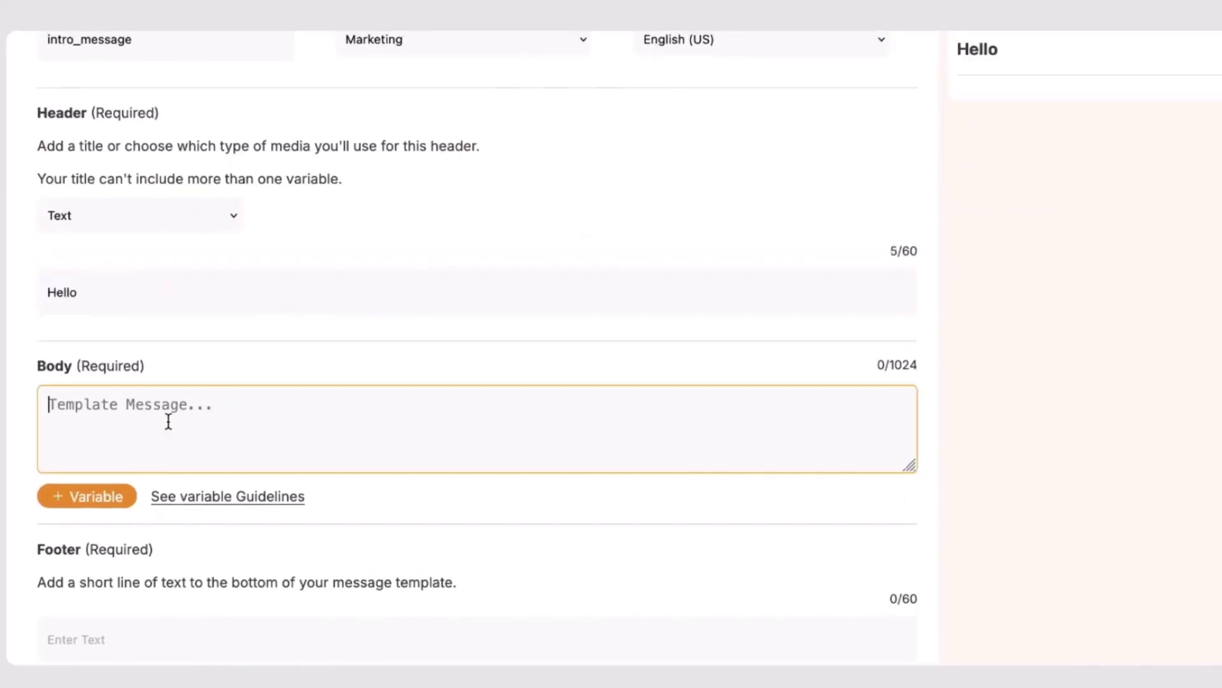
pyautogui.write('Th')
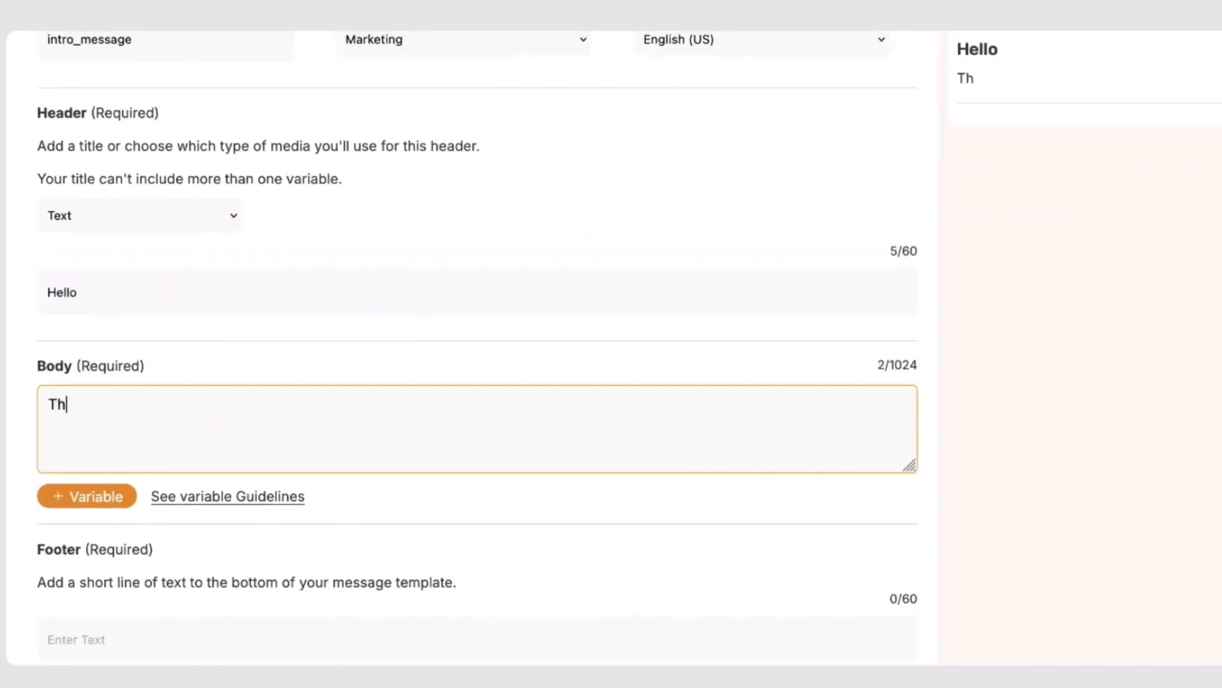
pyautogui.write('is is a demo on siteti.com')
# Review the Footer and Buttons sections, then open the Buttons Select dropdown.
pyautogui.scroll(-5, 285, 318)
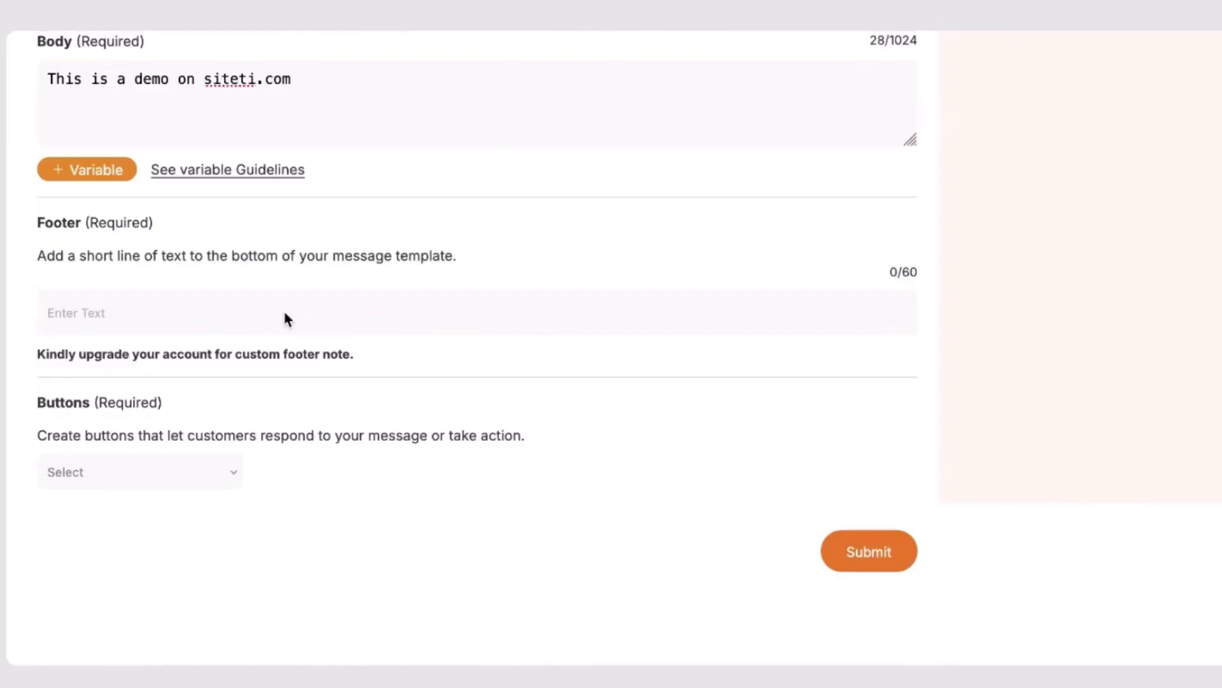
pyautogui.scroll(1, 189, 310)
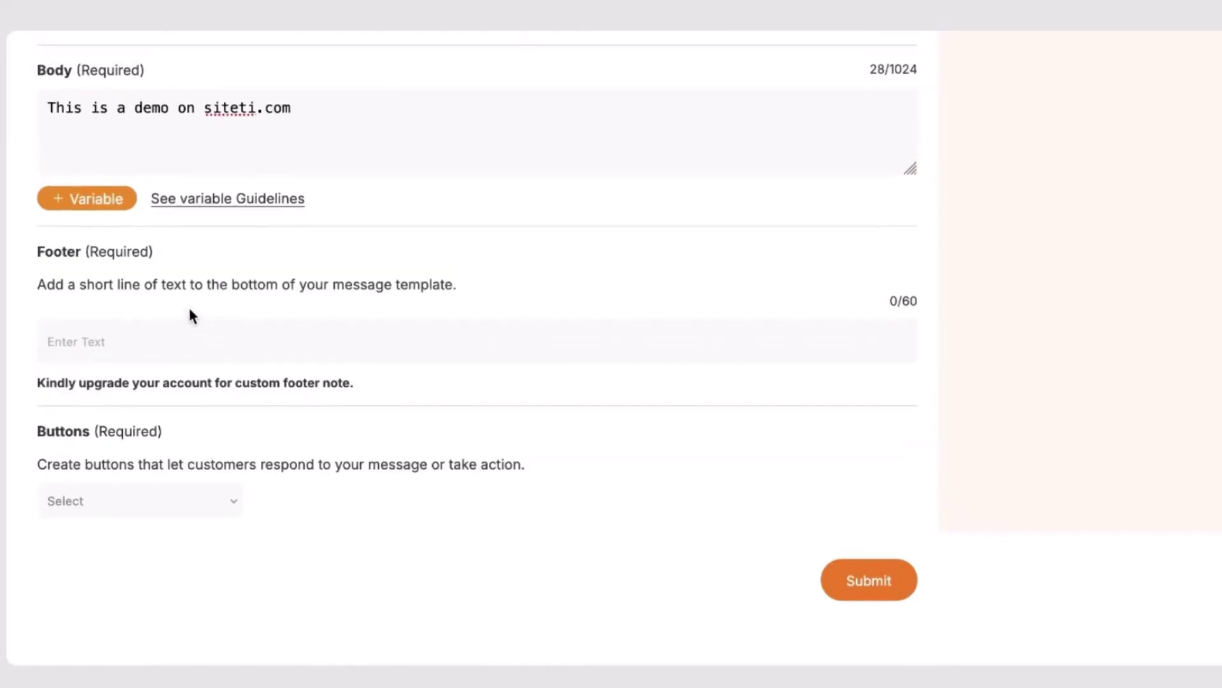
pyautogui.scroll(1, 104, 333)
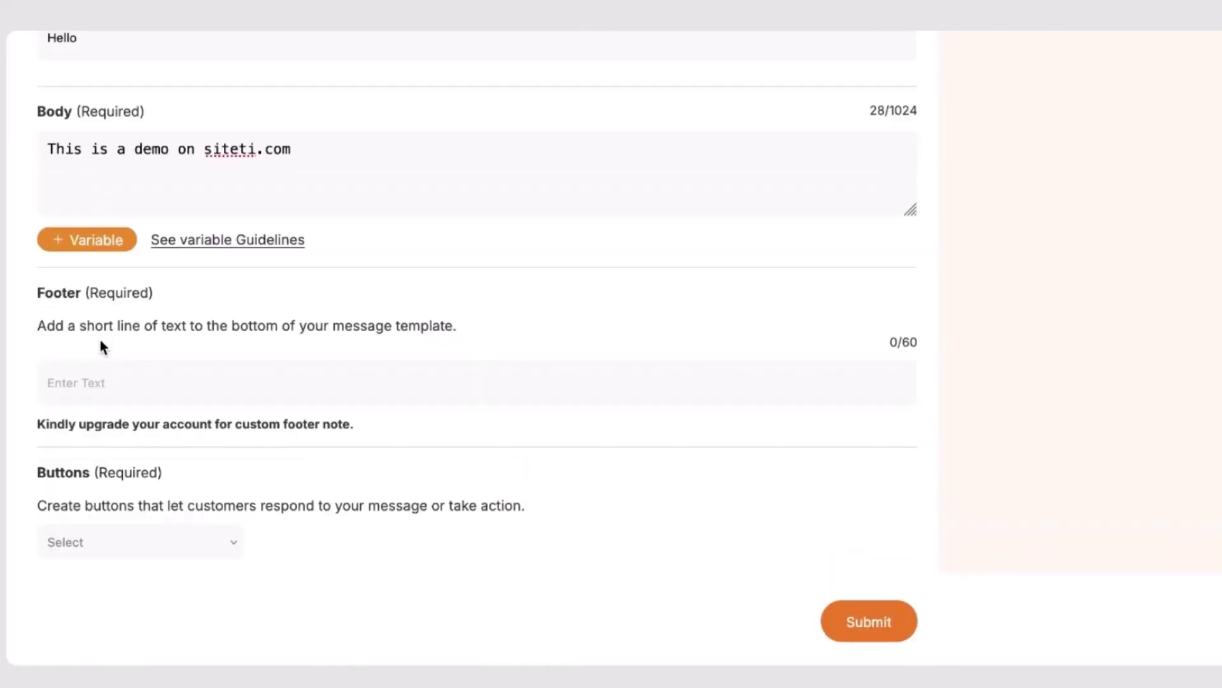
pyautogui.scroll(-2, 105, 380)
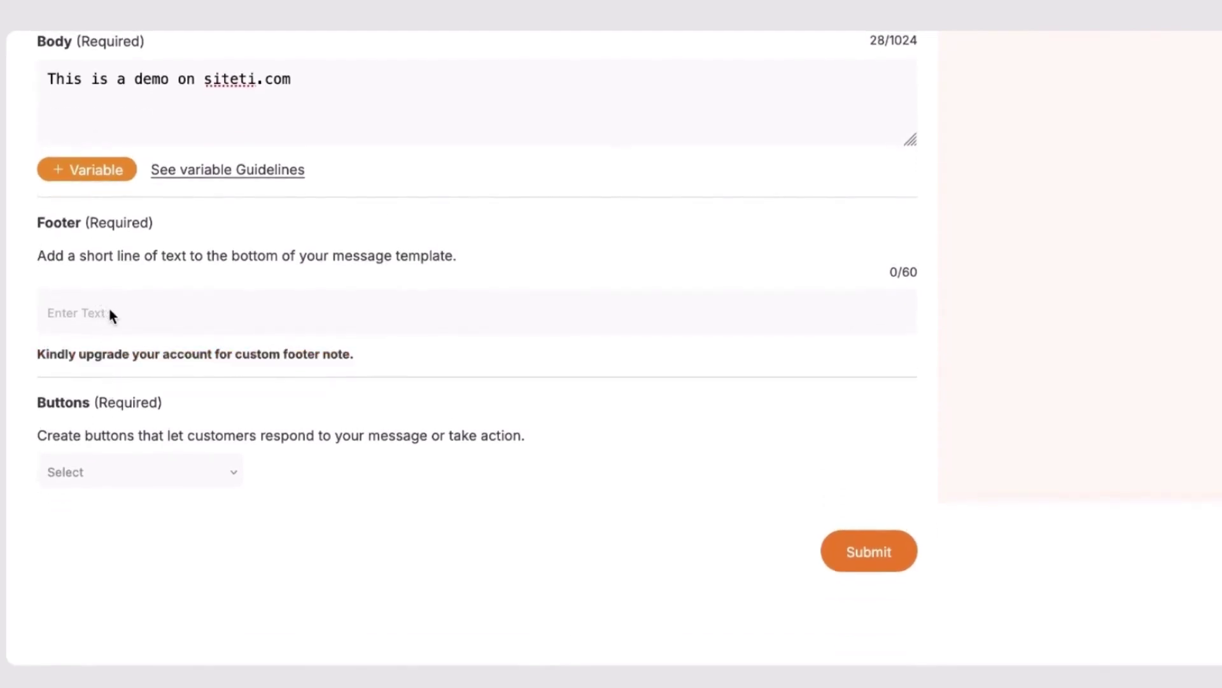
pyautogui.scroll(6, 109, 310)
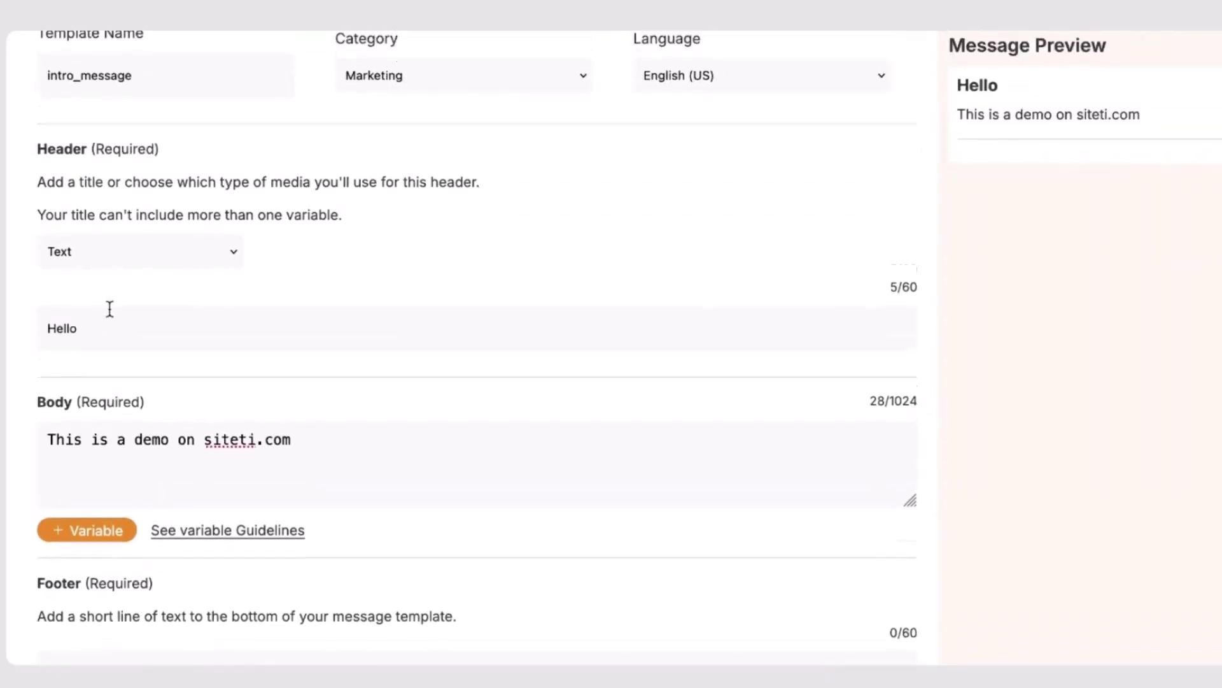
pyautogui.scroll(-6, 107, 309)
pyautogui.scroll(8, 100, 326)
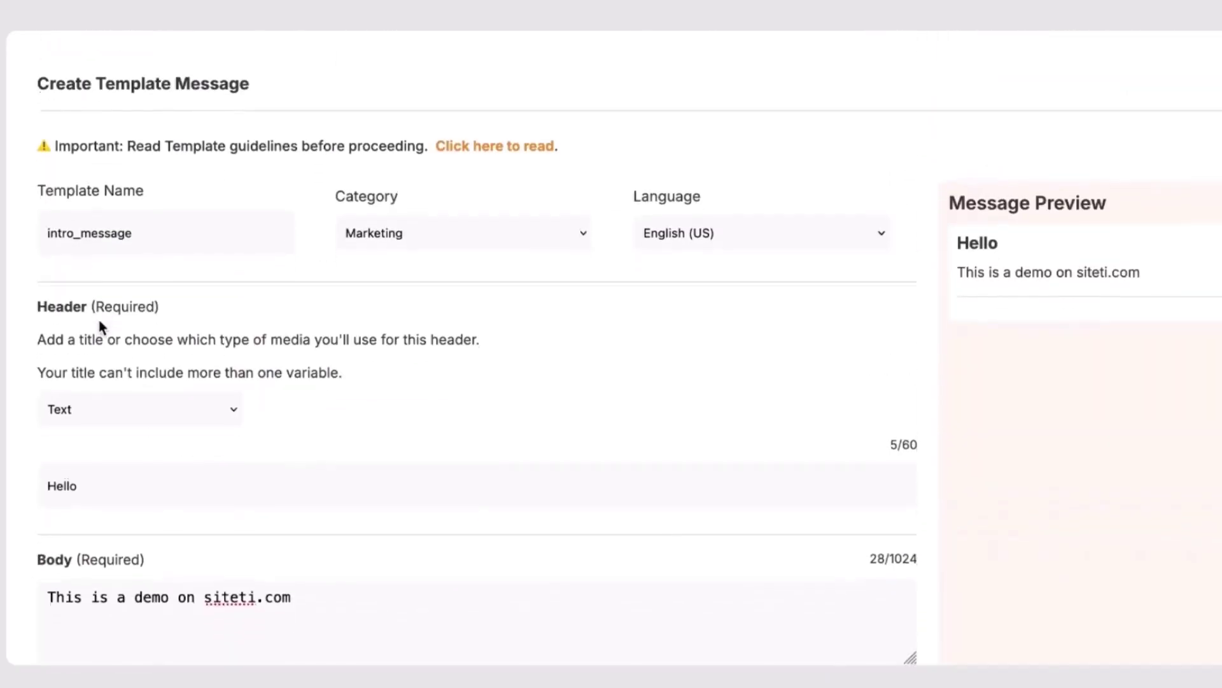
pyautogui.scroll(-8, 213, 324)
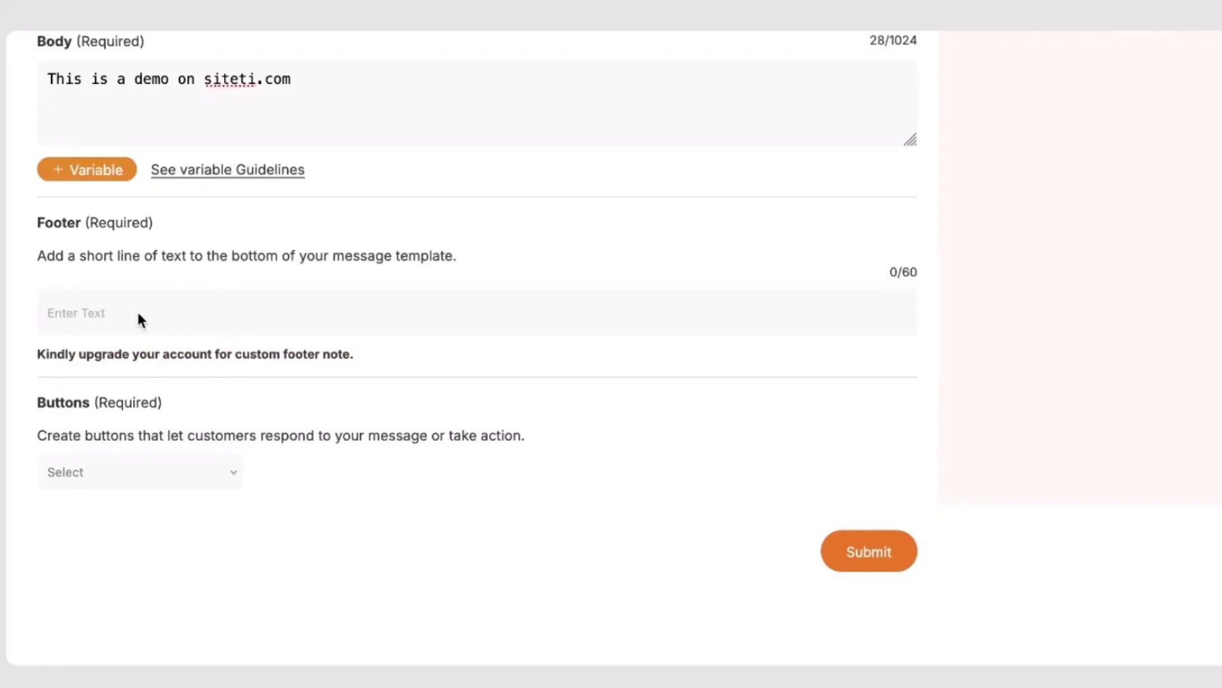
pyautogui.click(152, 469)
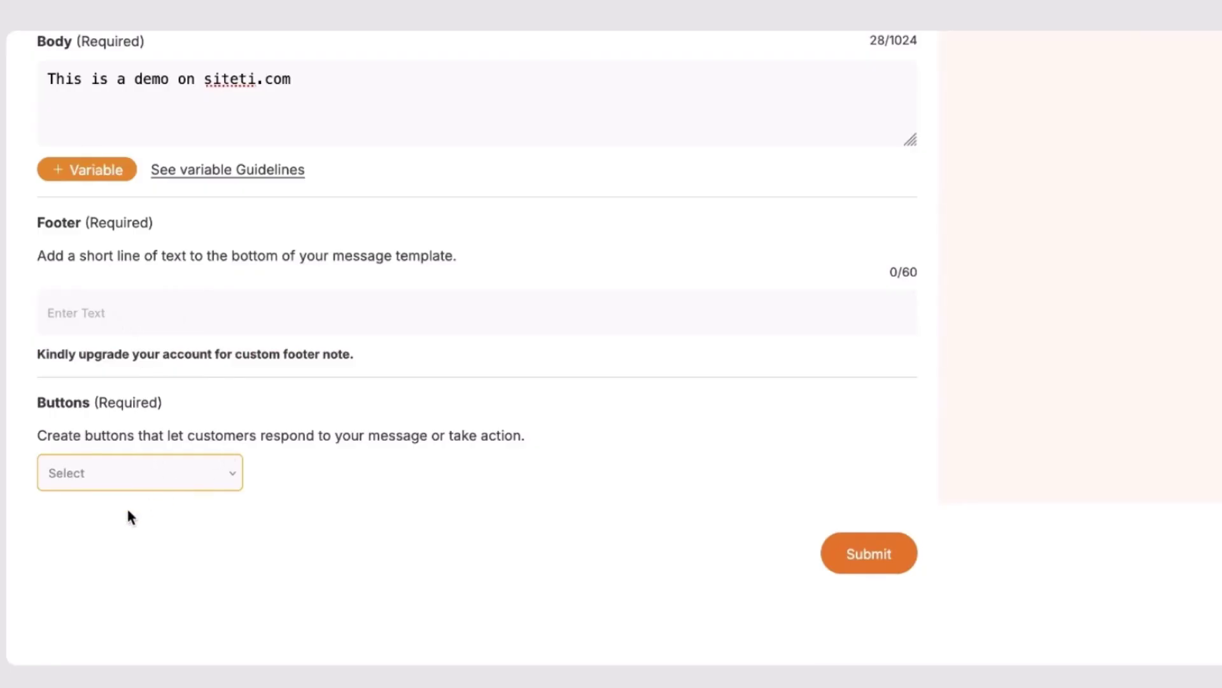
pyautogui.click(126, 545)
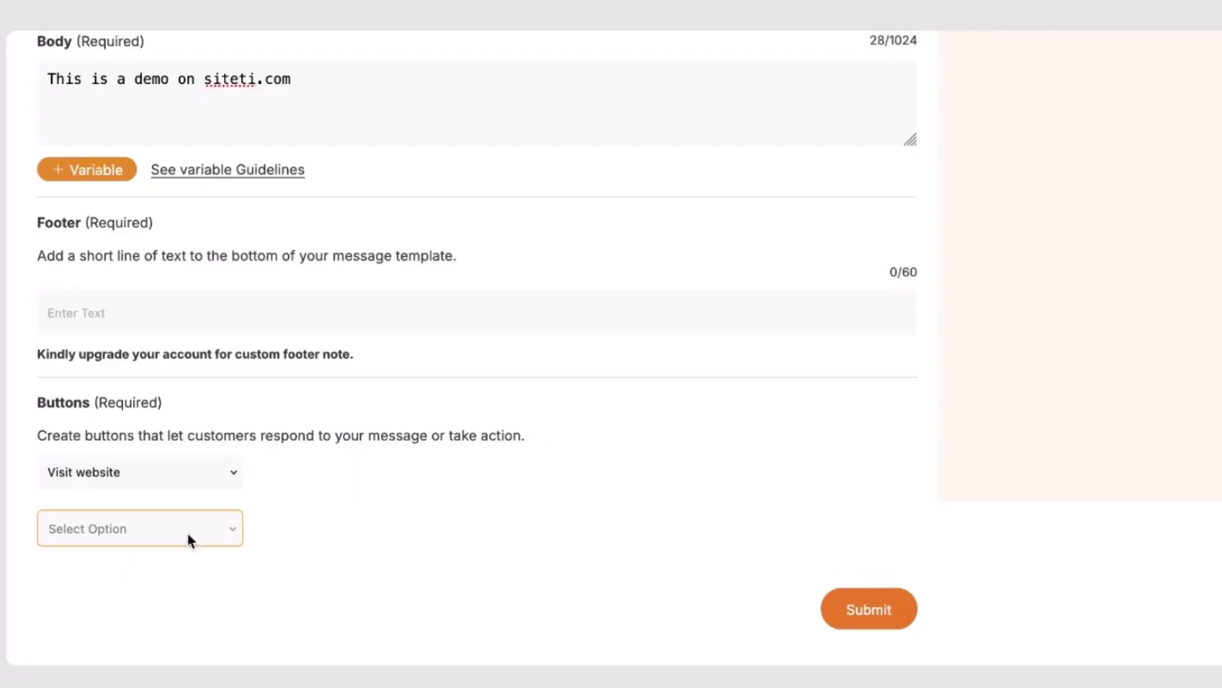
pyautogui.click(142, 569)
pyautogui.scroll(-5, 341, 510)
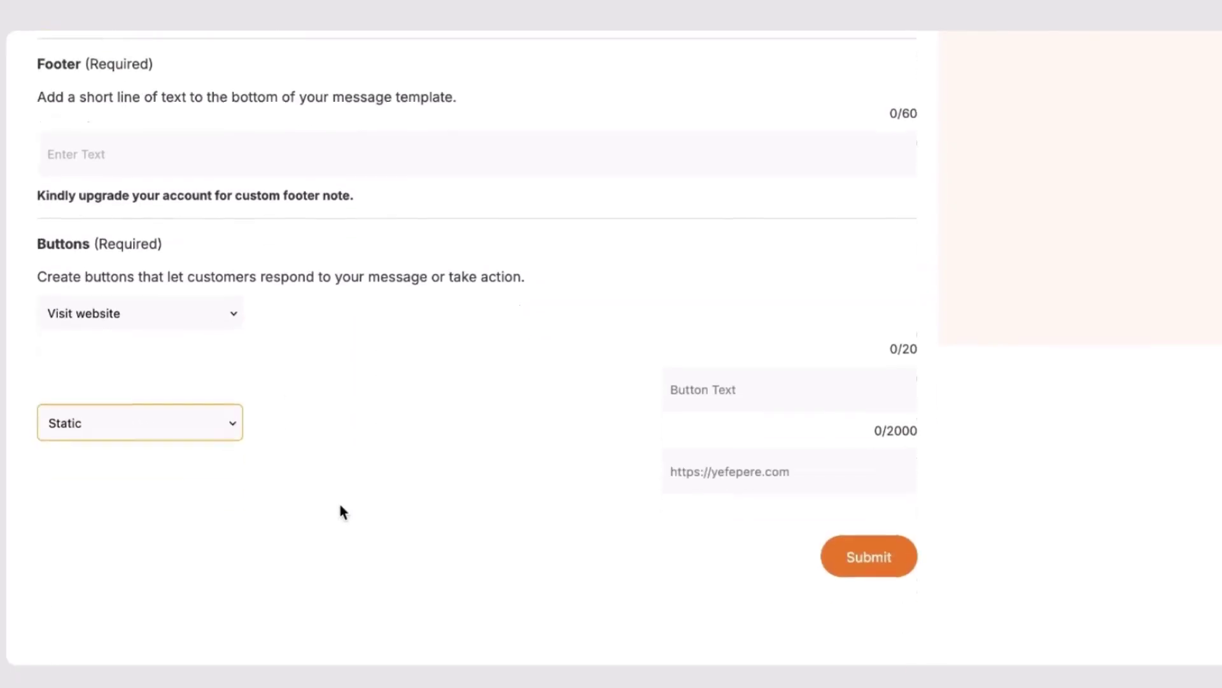
pyautogui.click(753, 380)
pyautogui.write('Vis')
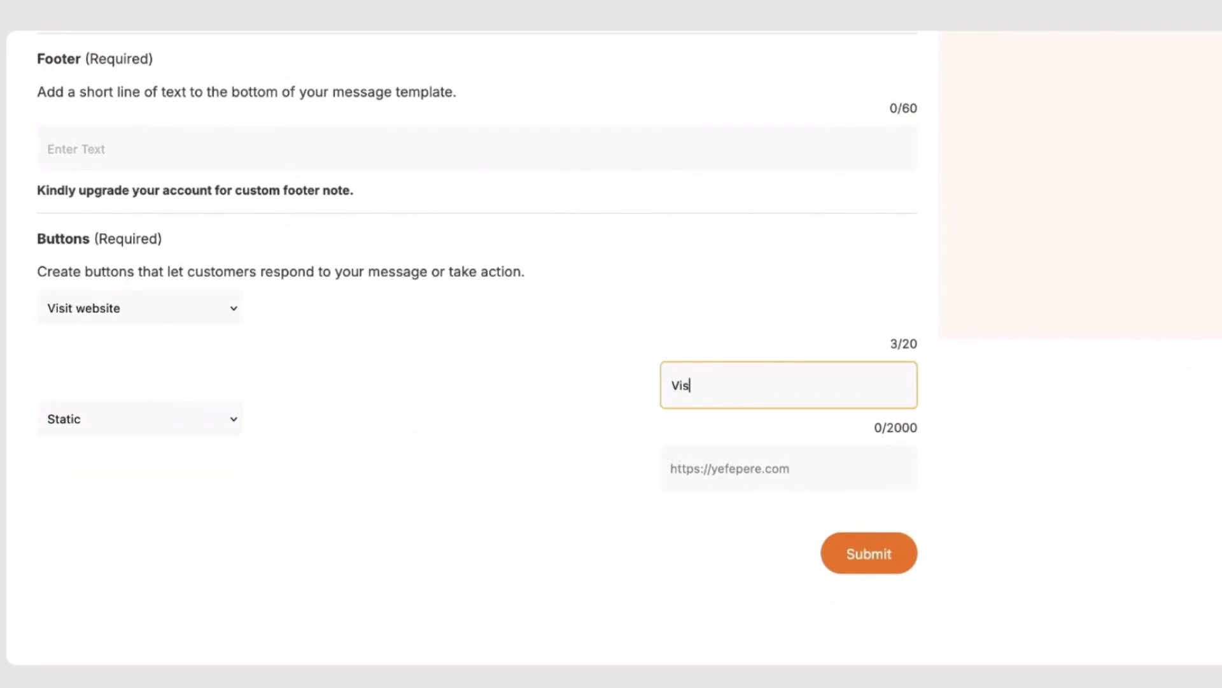
pyautogui.write('it our website')
pyautogui.click(789, 468)
pyautogui.write('https://')
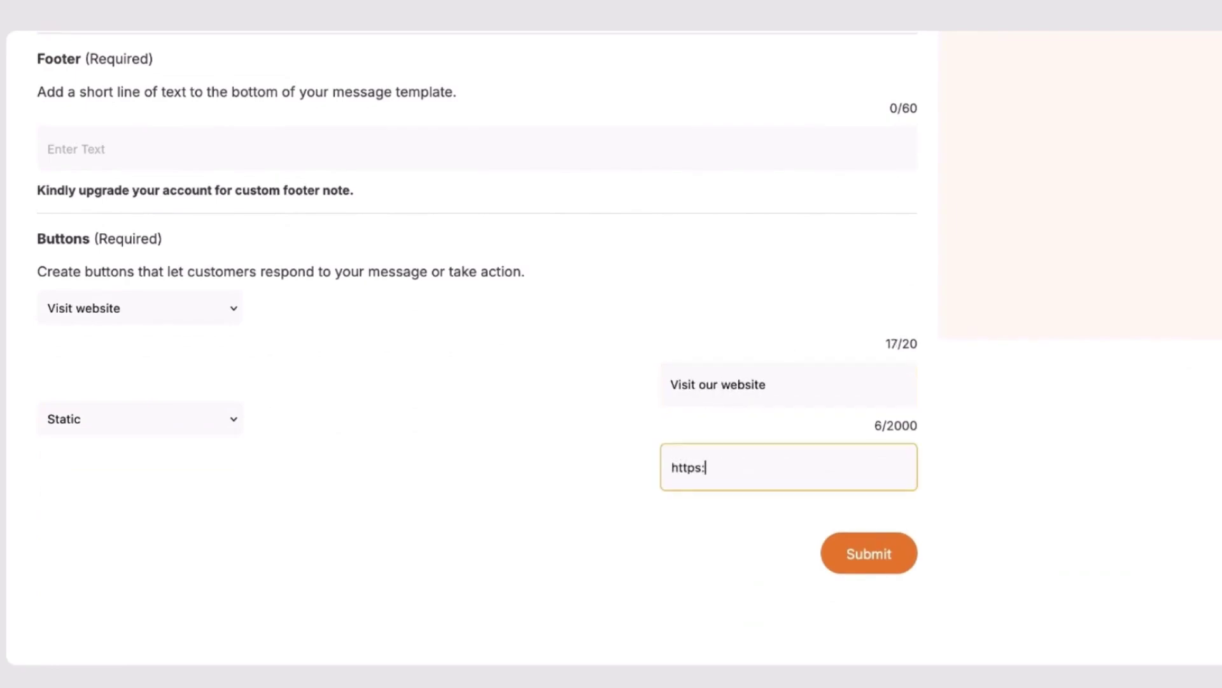
pyautogui.write('siteti.com')
pyautogui.click(903, 575)
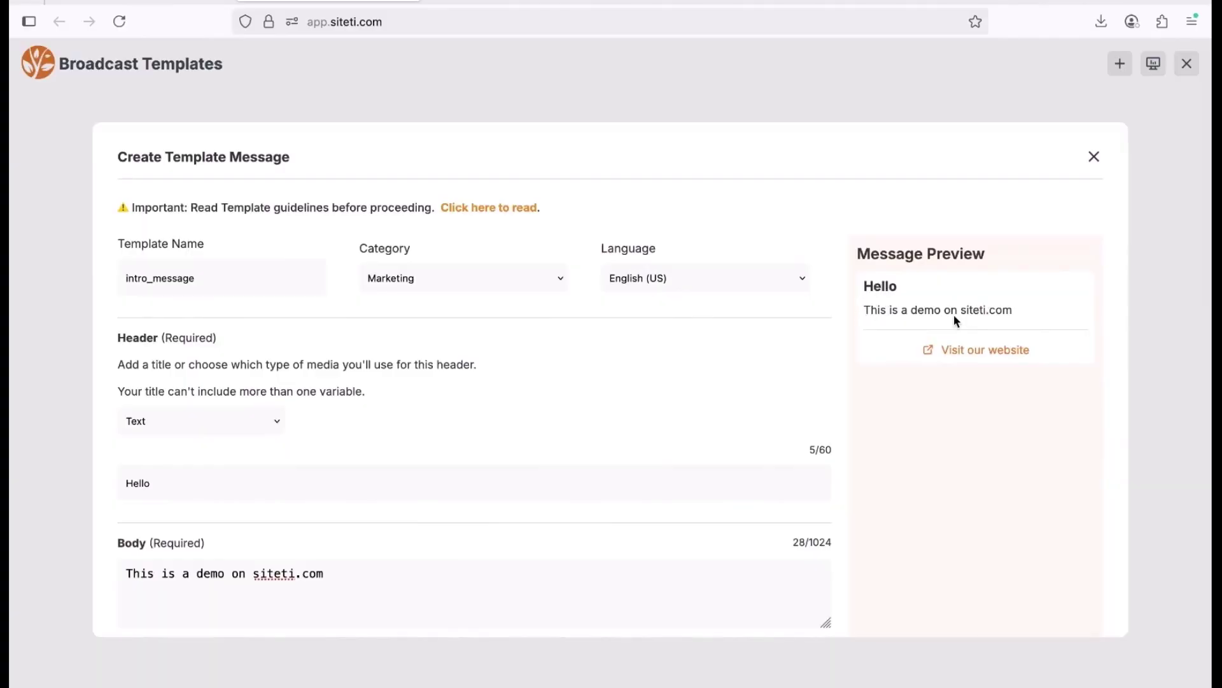
# Scroll to the bottom and submit the intro_message template for approval.
pyautogui.scroll(-1, 955, 315)
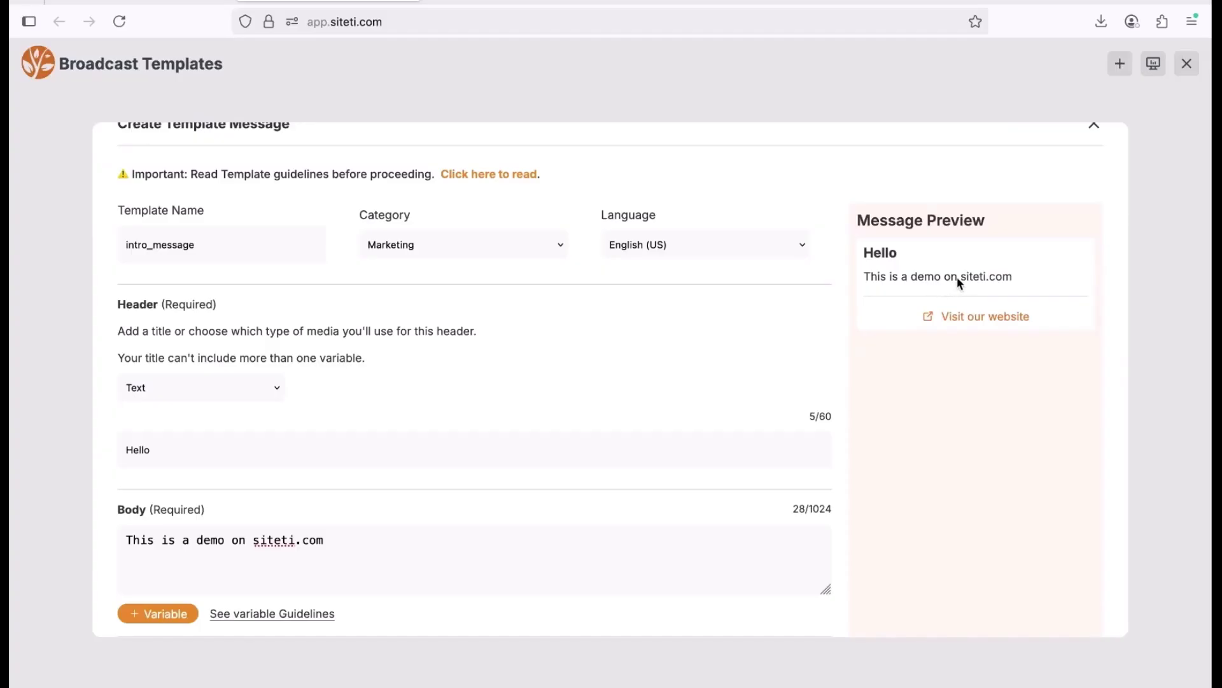
pyautogui.scroll(-10, 961, 270)
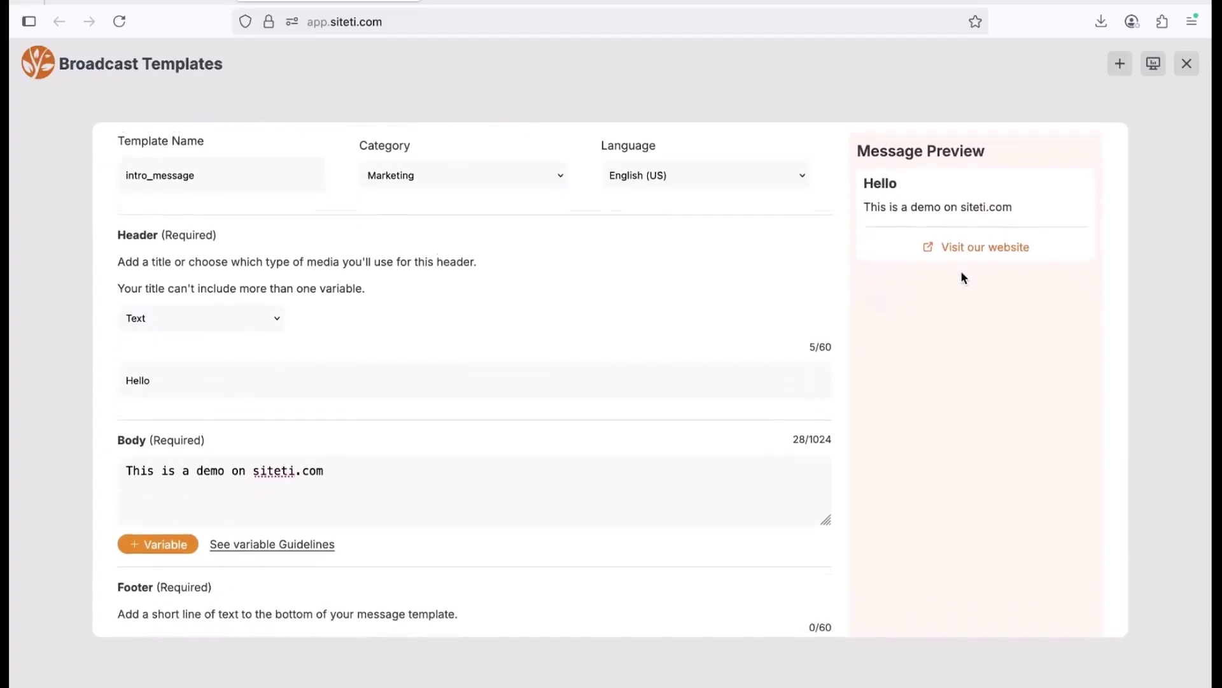
pyautogui.scroll(-2, 961, 273)
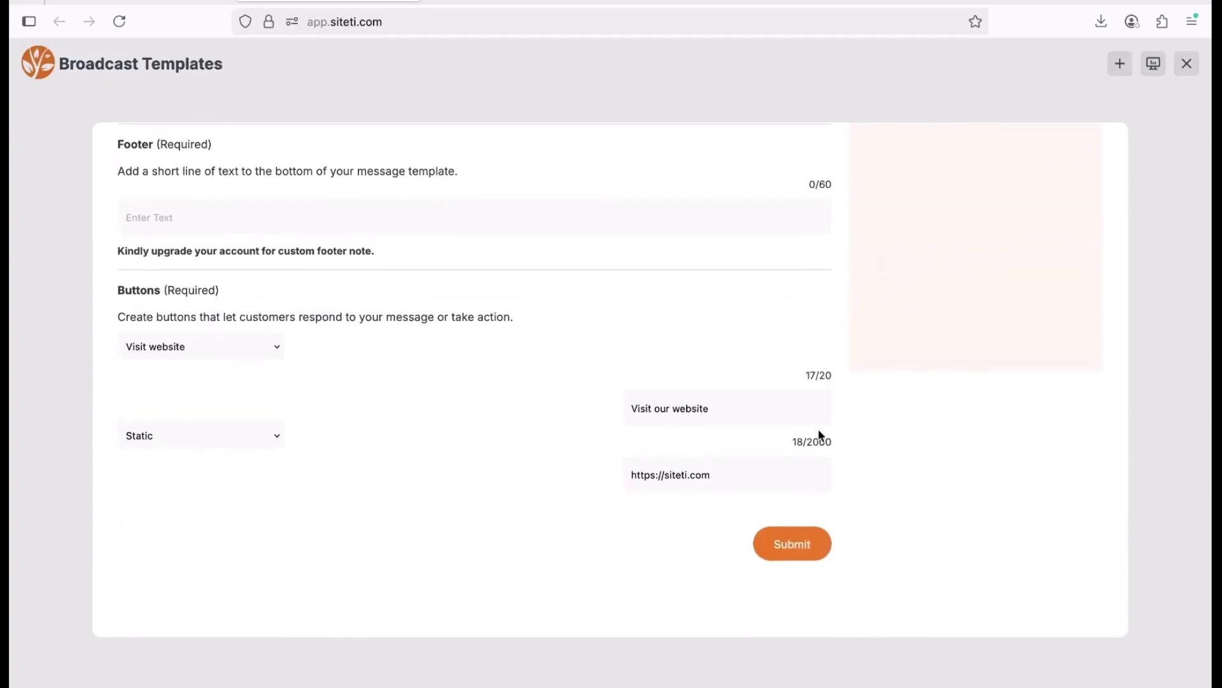
pyautogui.click(793, 544)
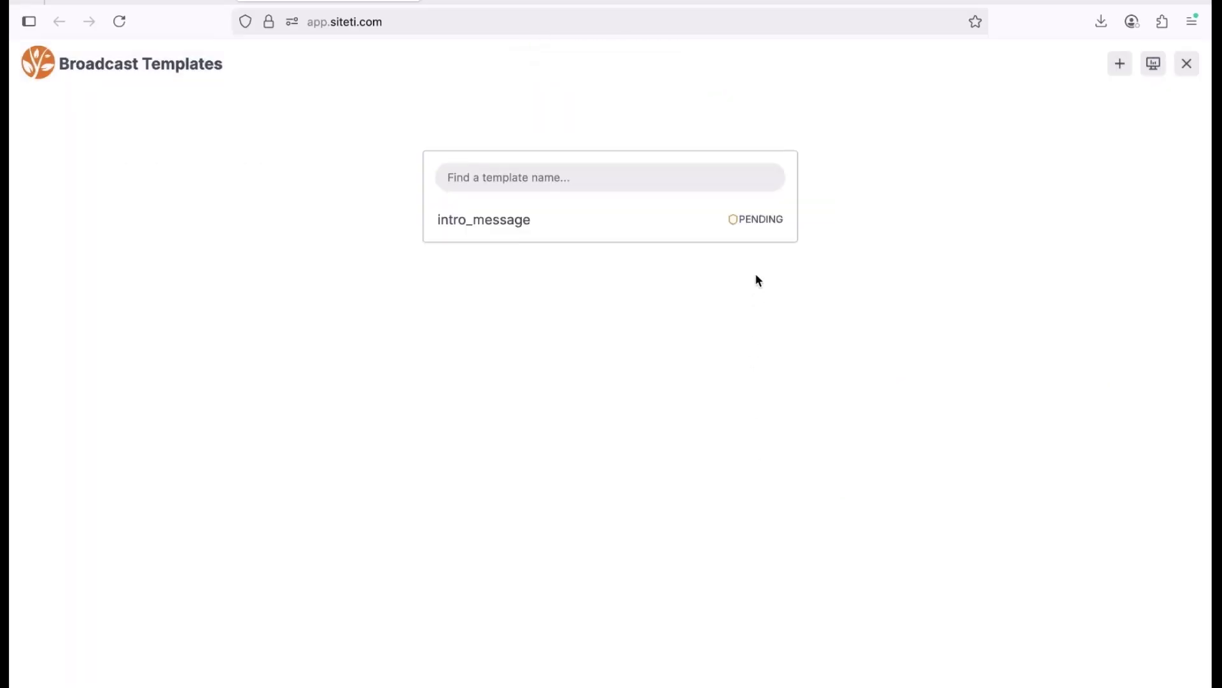
pyautogui.moveTo(751, 227)
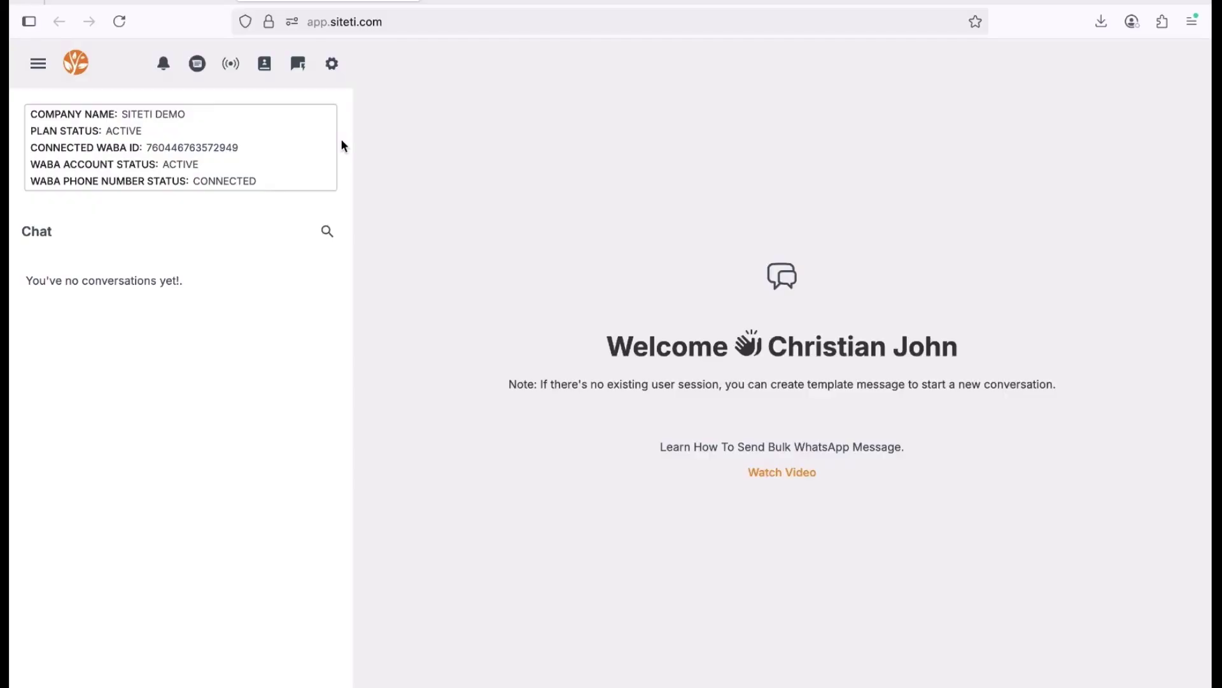
# On the Contacts page, download the contacts import template file and close the Import Contacts dialog.
pyautogui.click(264, 63)
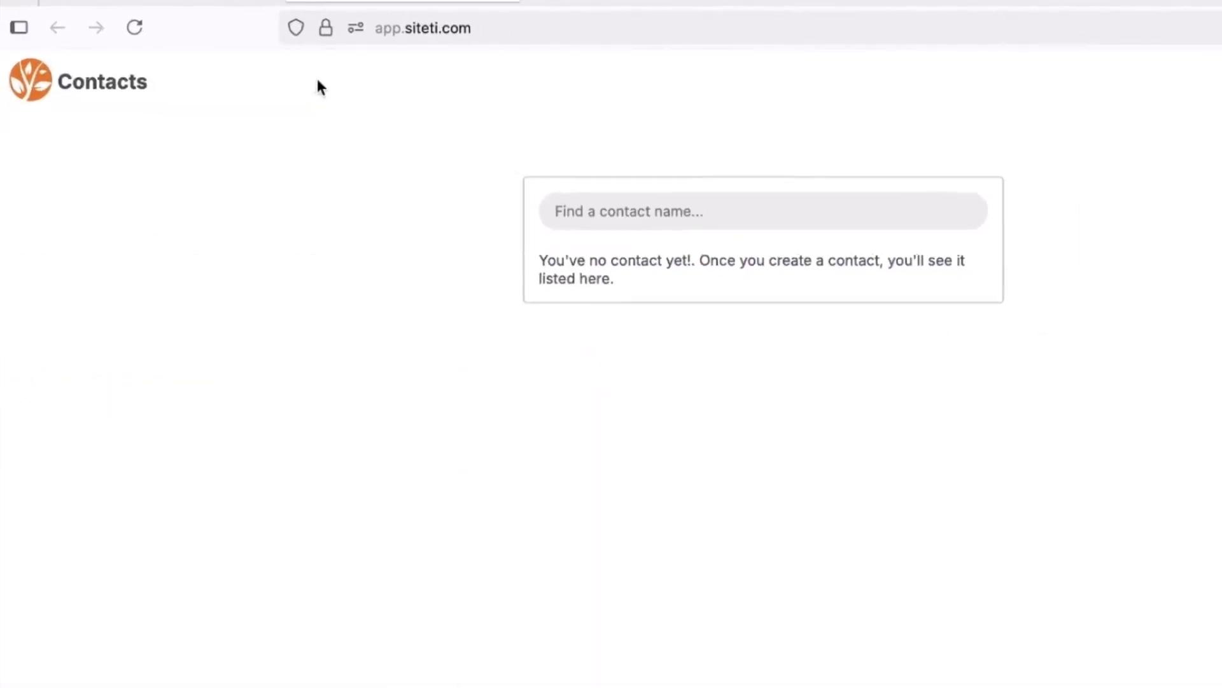
pyautogui.click(1119, 62)
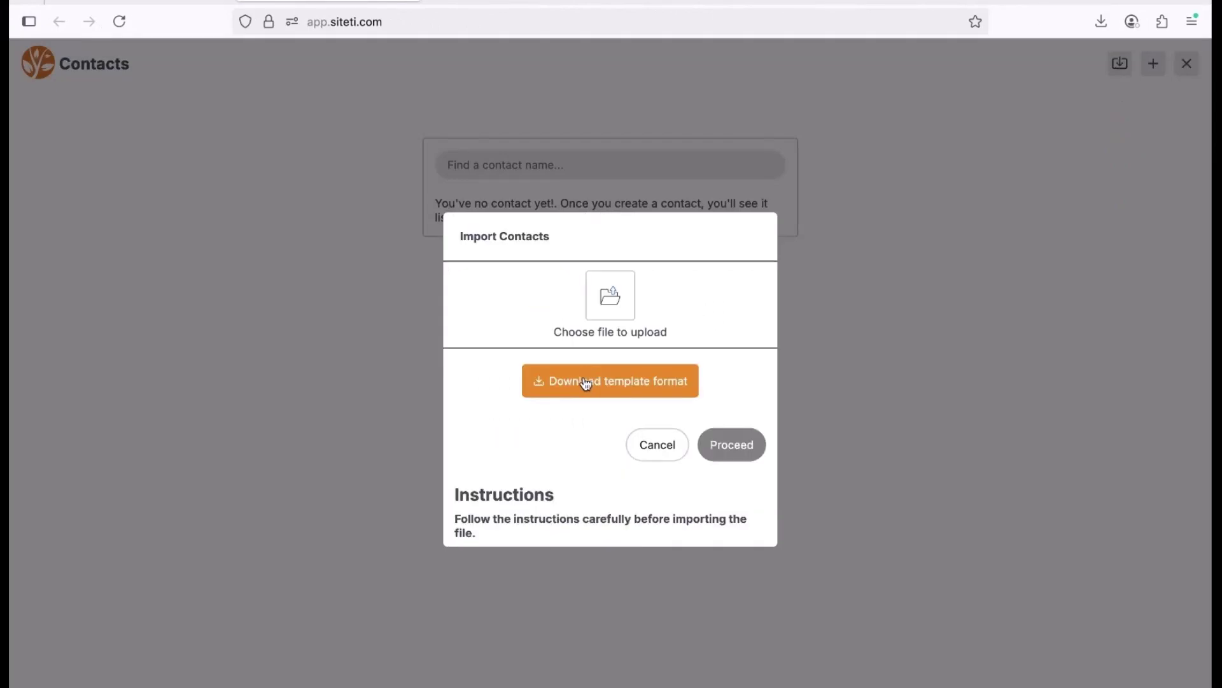
pyautogui.click(586, 382)
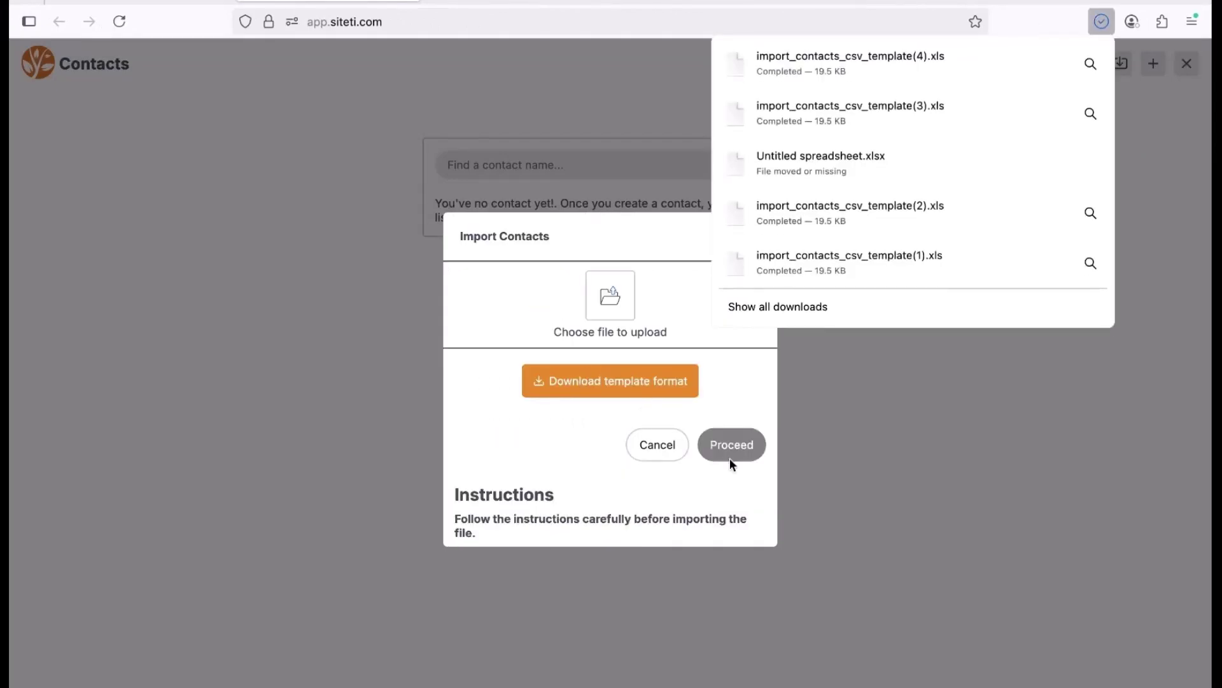
pyautogui.click(853, 422)
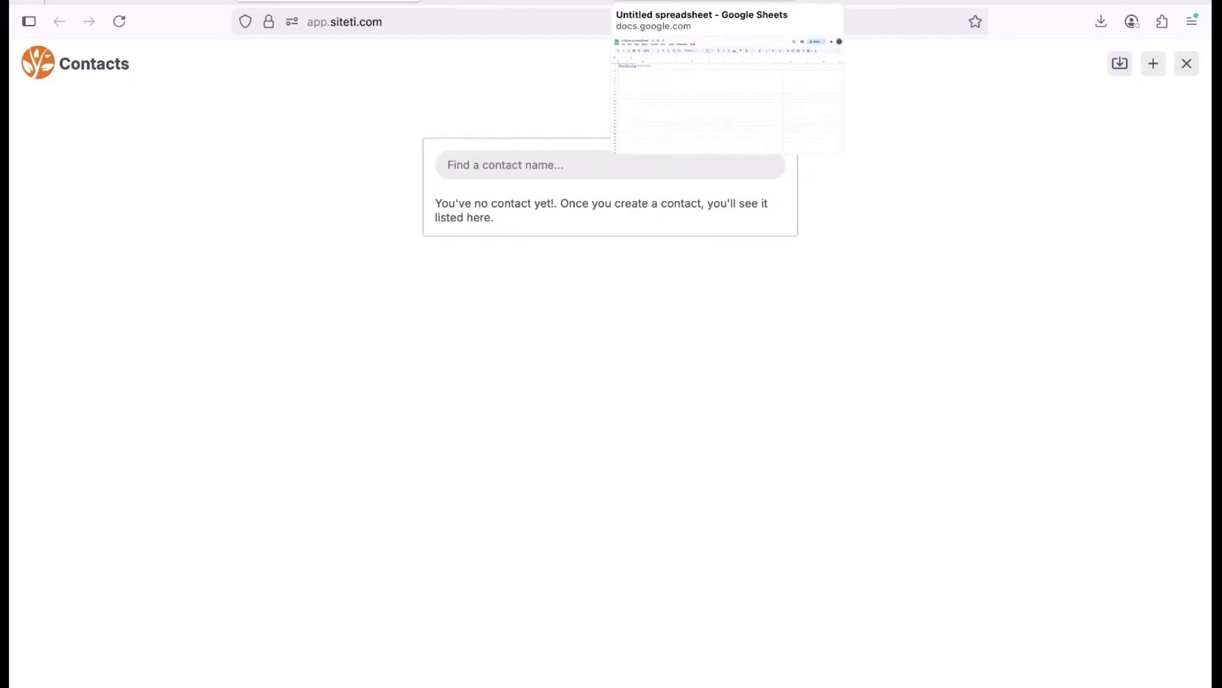
pyautogui.click(704, 3)
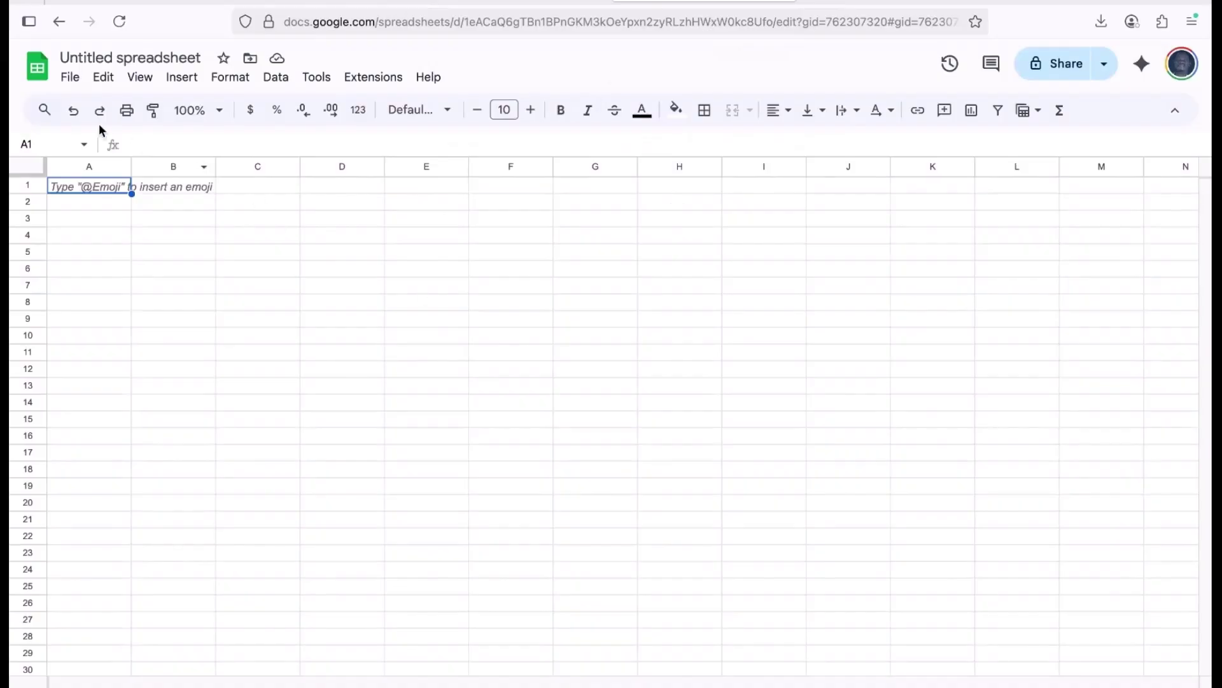
# Import import_contacts_csv_template.xls via File > Import as a new spreadsheet and open it.
pyautogui.click(67, 81)
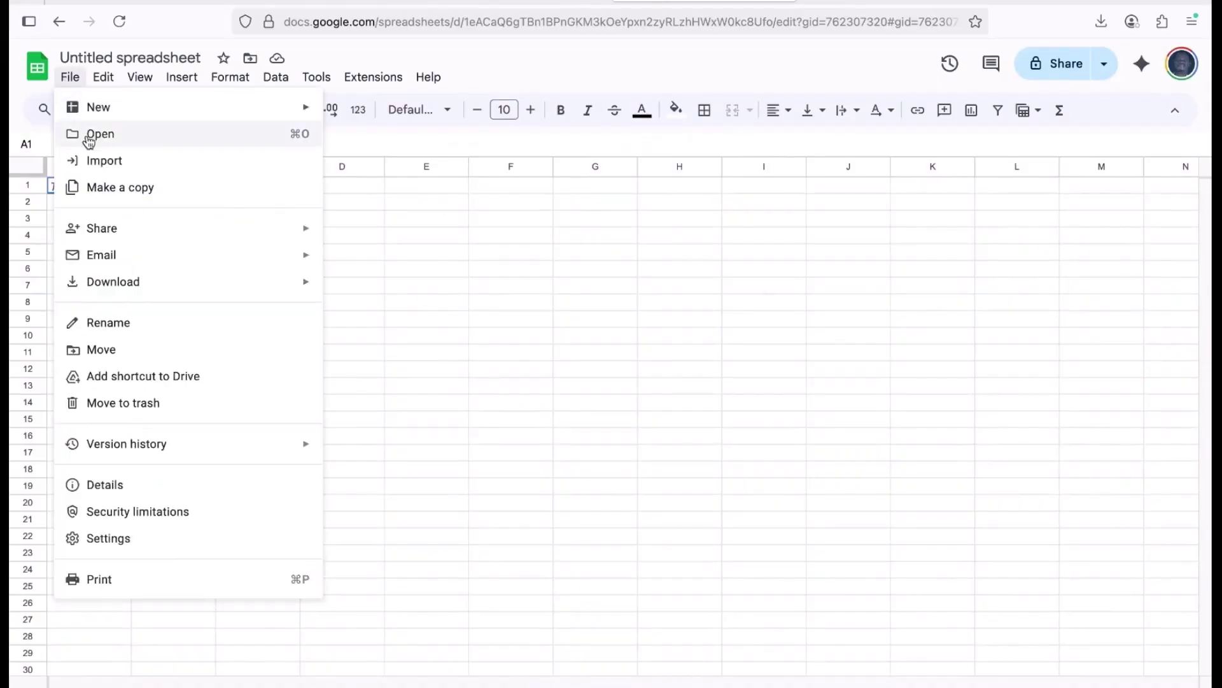
pyautogui.click(90, 162)
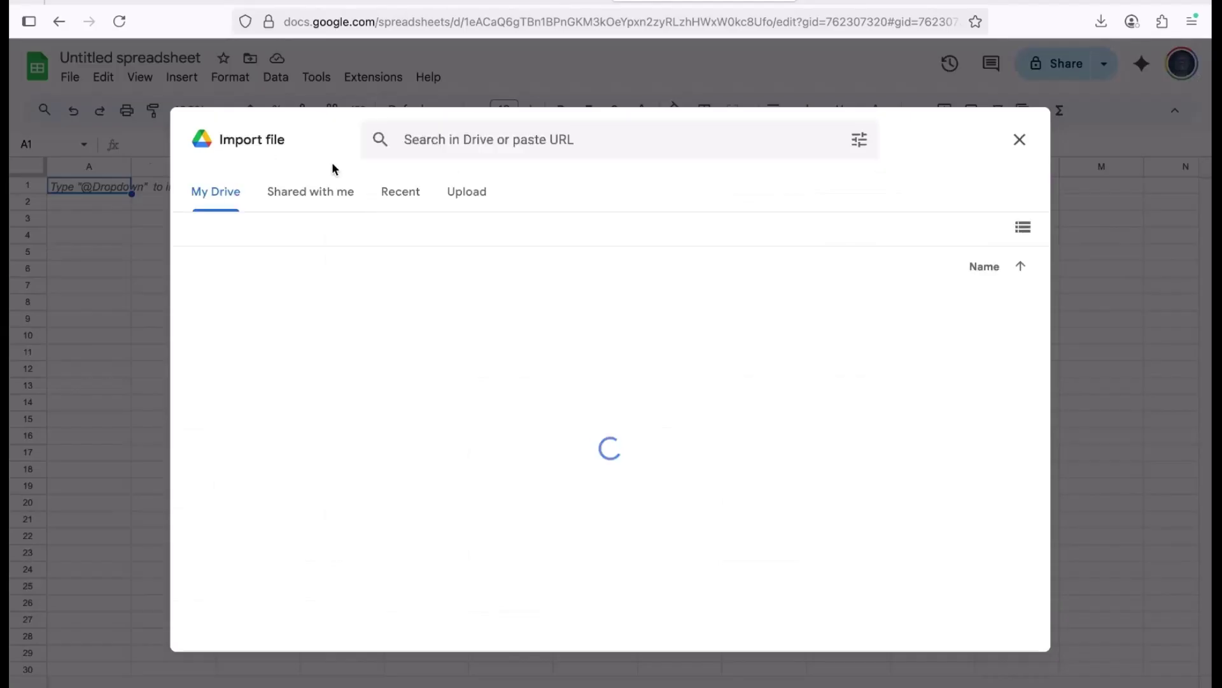
pyautogui.click(465, 189)
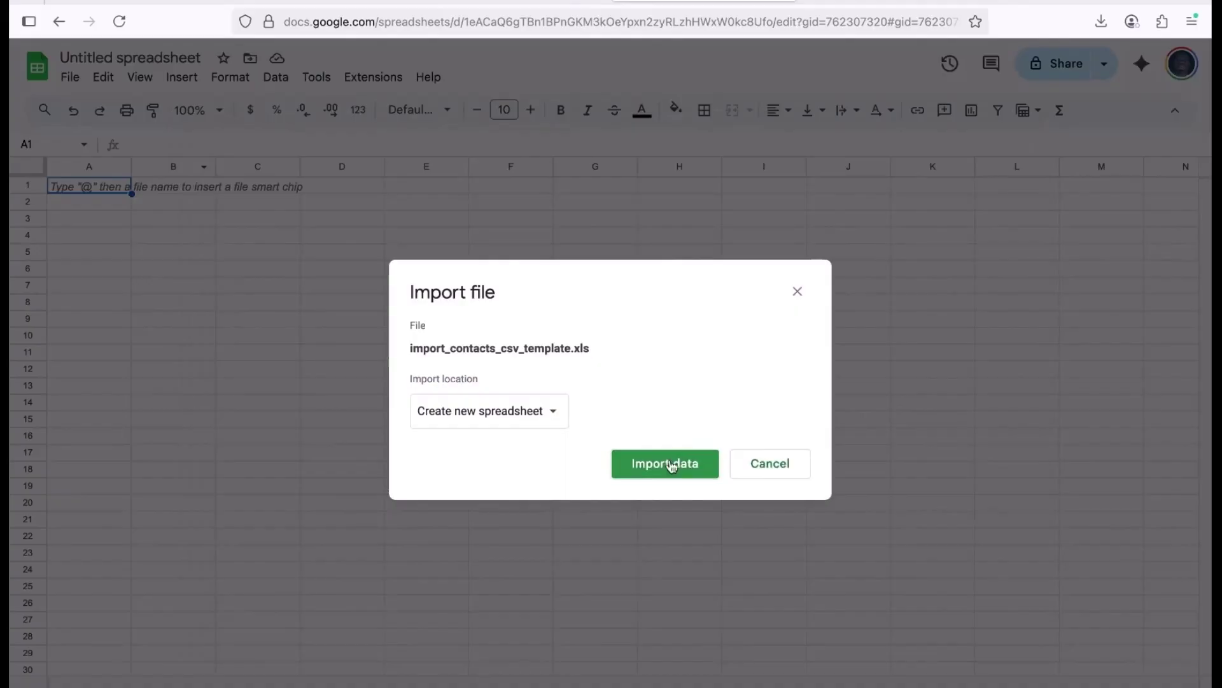
pyautogui.click(655, 474)
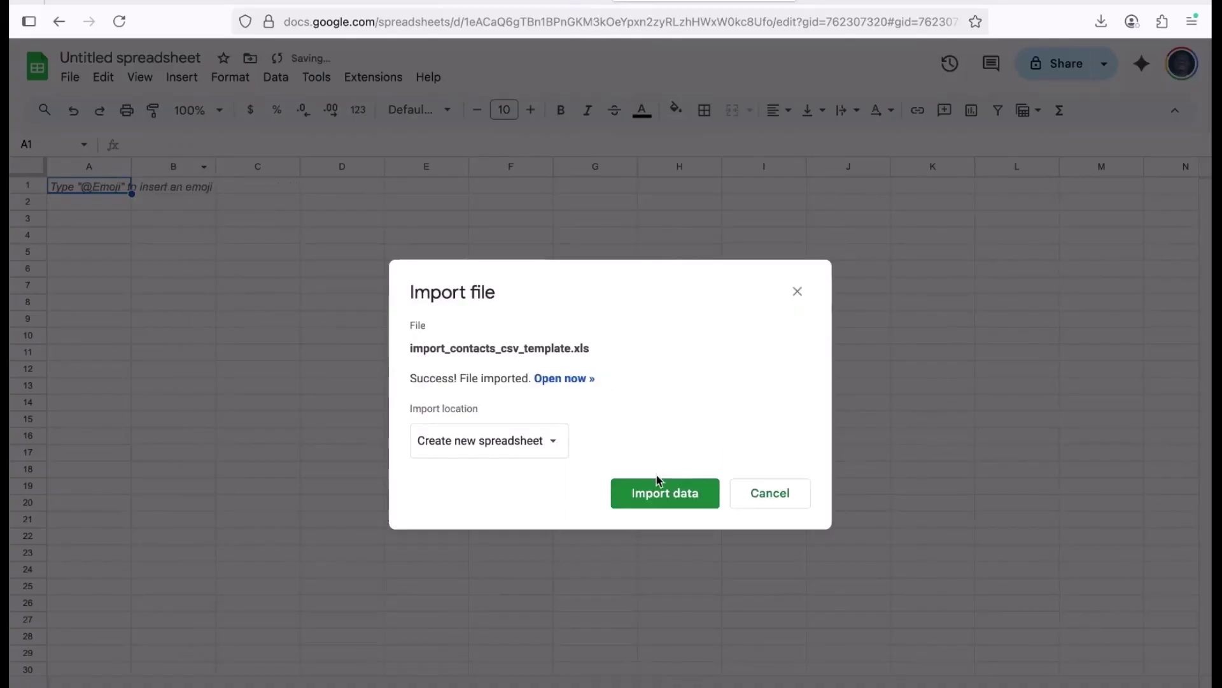
pyautogui.click(664, 499)
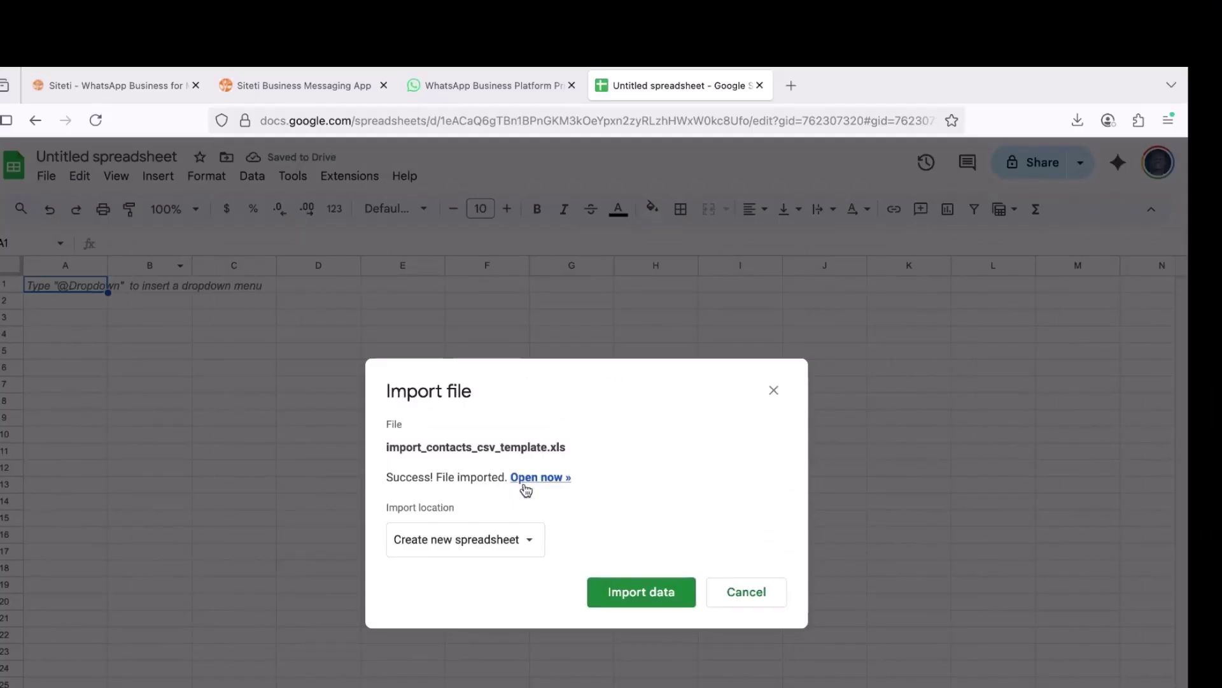
pyautogui.click(545, 478)
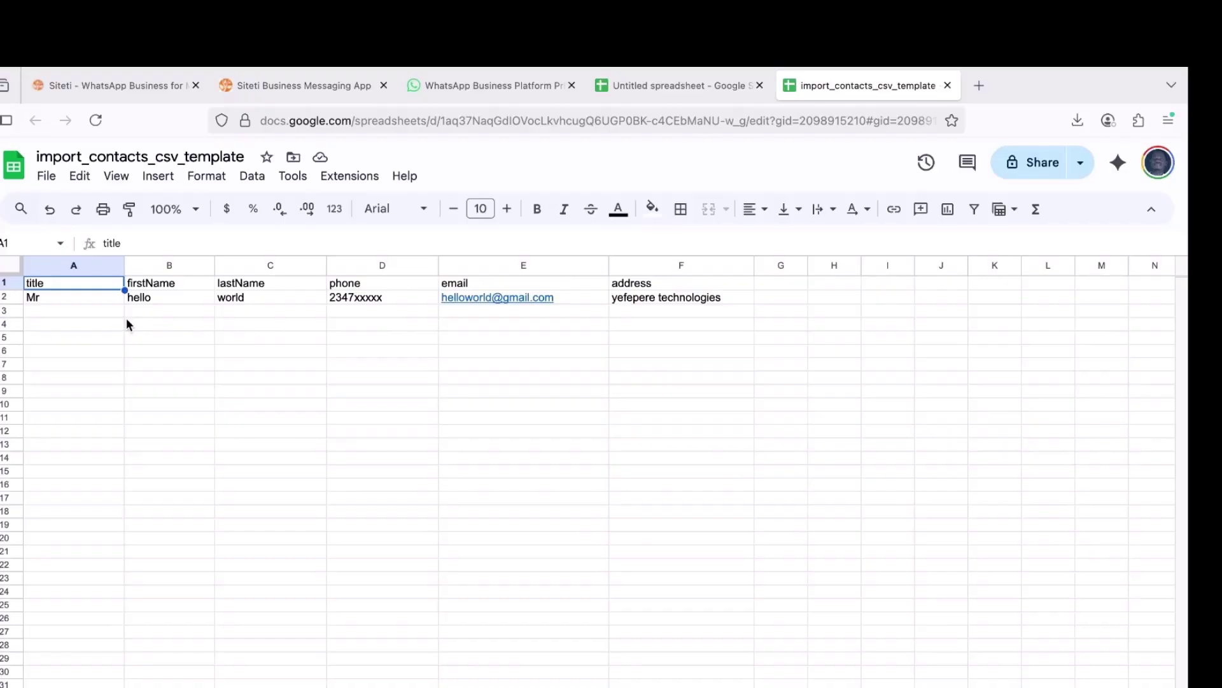
# Replace the placeholder first name in B2 and complete the phone number in D2.
pyautogui.doubleClick(174, 297)
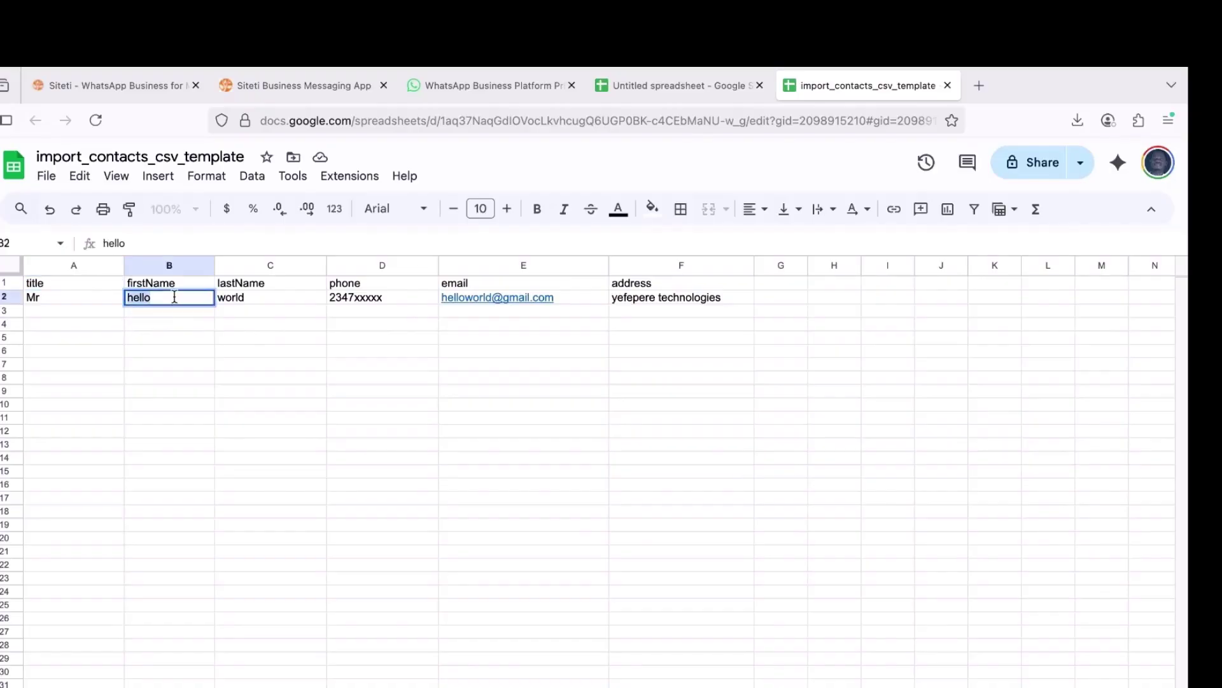
pyautogui.press('BackSpace')
pyautogui.press('BackSpace')
pyautogui.press('BackSpace')
pyautogui.press('BackSpace')
pyautogui.press('BackSpace')
pyautogui.write('Christian')
pyautogui.doubleClick(382, 297)
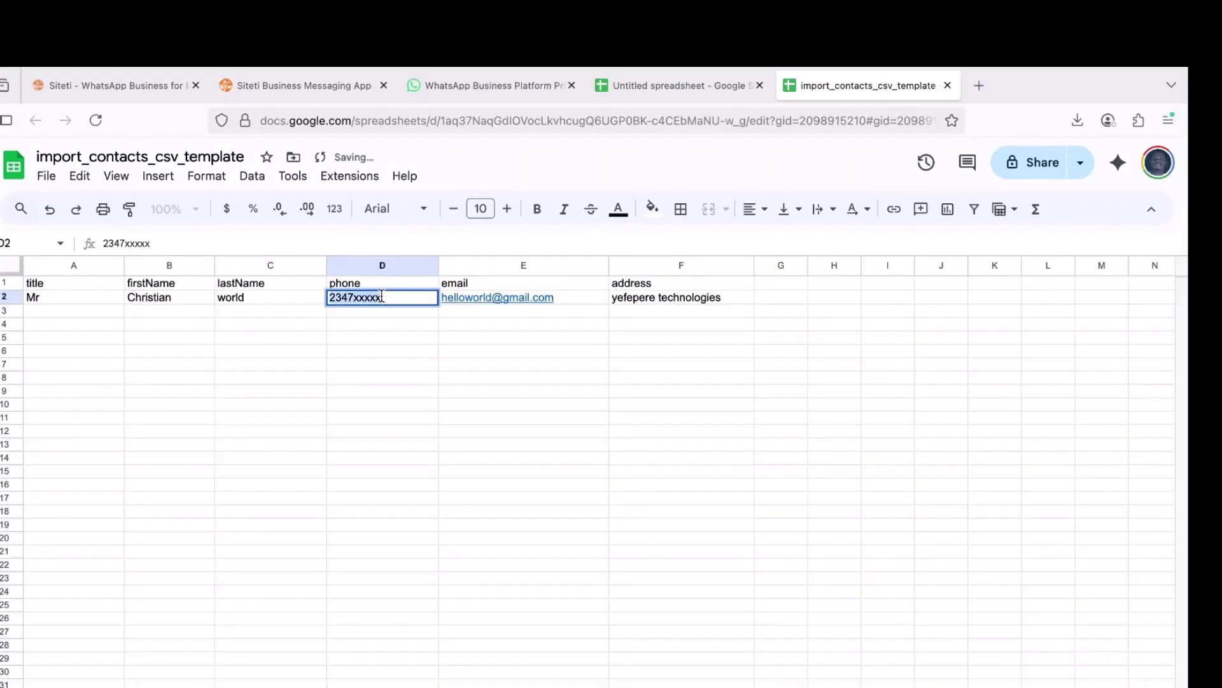
pyautogui.press('BackSpace')
pyautogui.press('BackSpace')
pyautogui.press('BackSpace')
pyautogui.press('BackSpace')
pyautogui.press('BackSpace')
pyautogui.press('BackSpace')
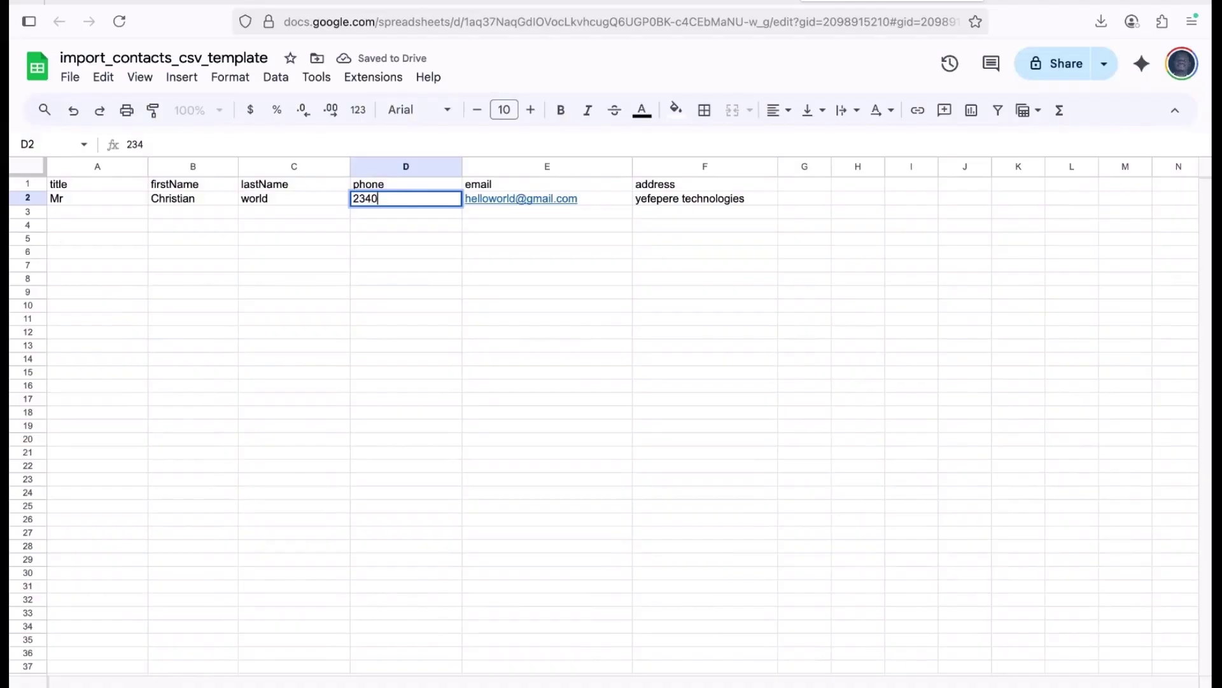
pyautogui.click(668, 210)
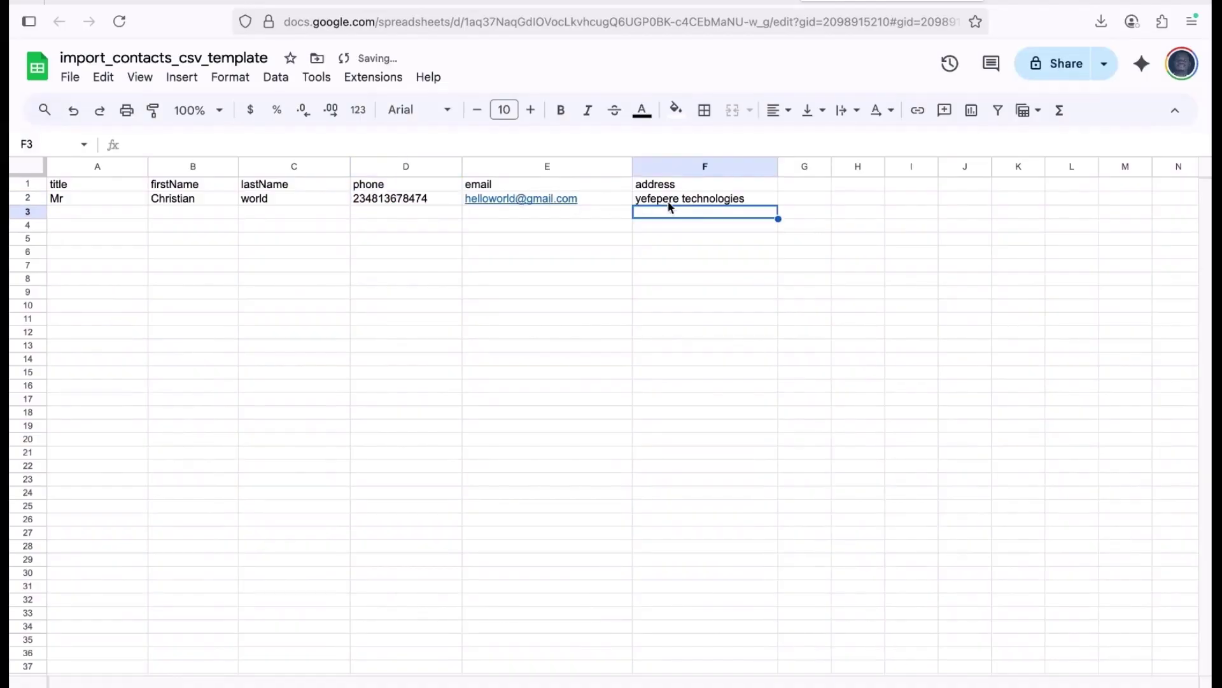
# Clear the address (F2), email (E2) and last name (C2) cells, then recheck row 2.
pyautogui.click(669, 198)
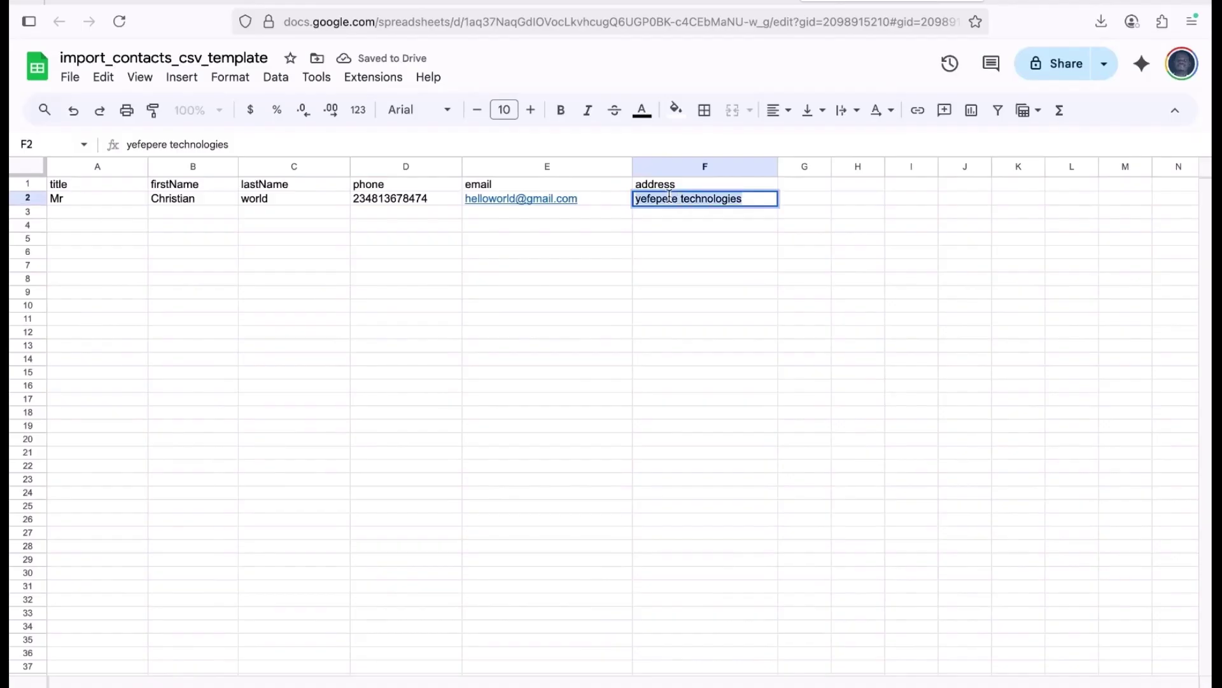
pyautogui.press('Delete')
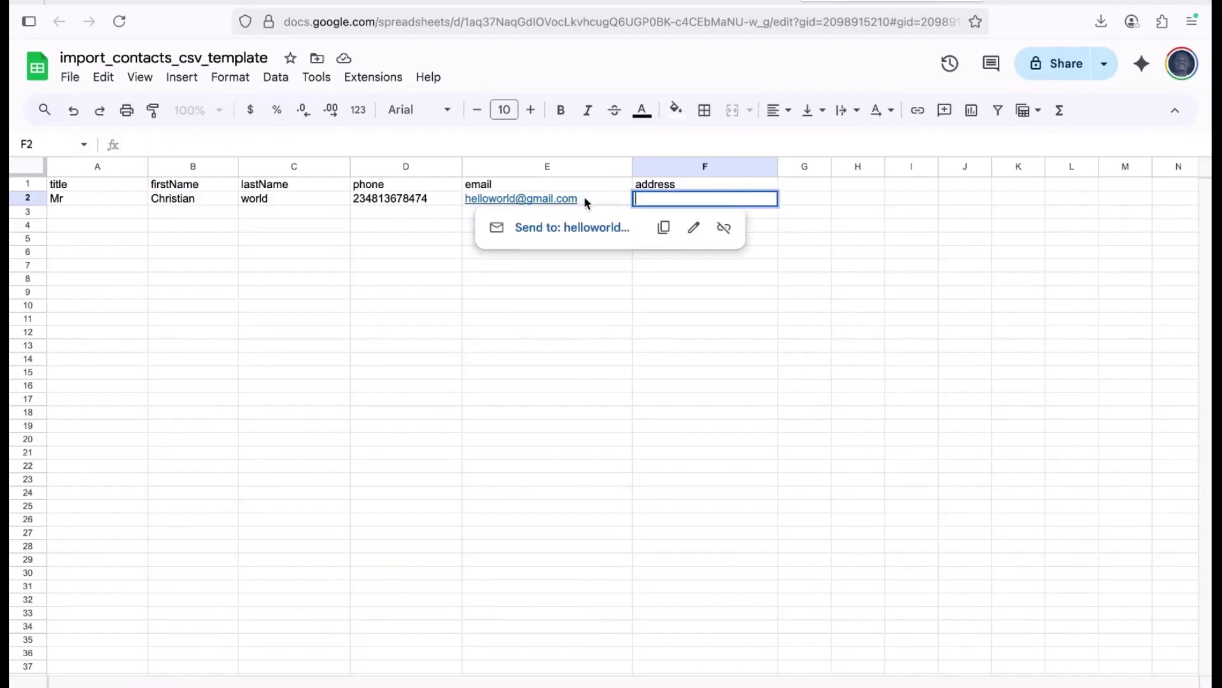
pyautogui.click(583, 198)
pyautogui.press('Delete')
pyautogui.click(275, 198)
pyautogui.press('Delete')
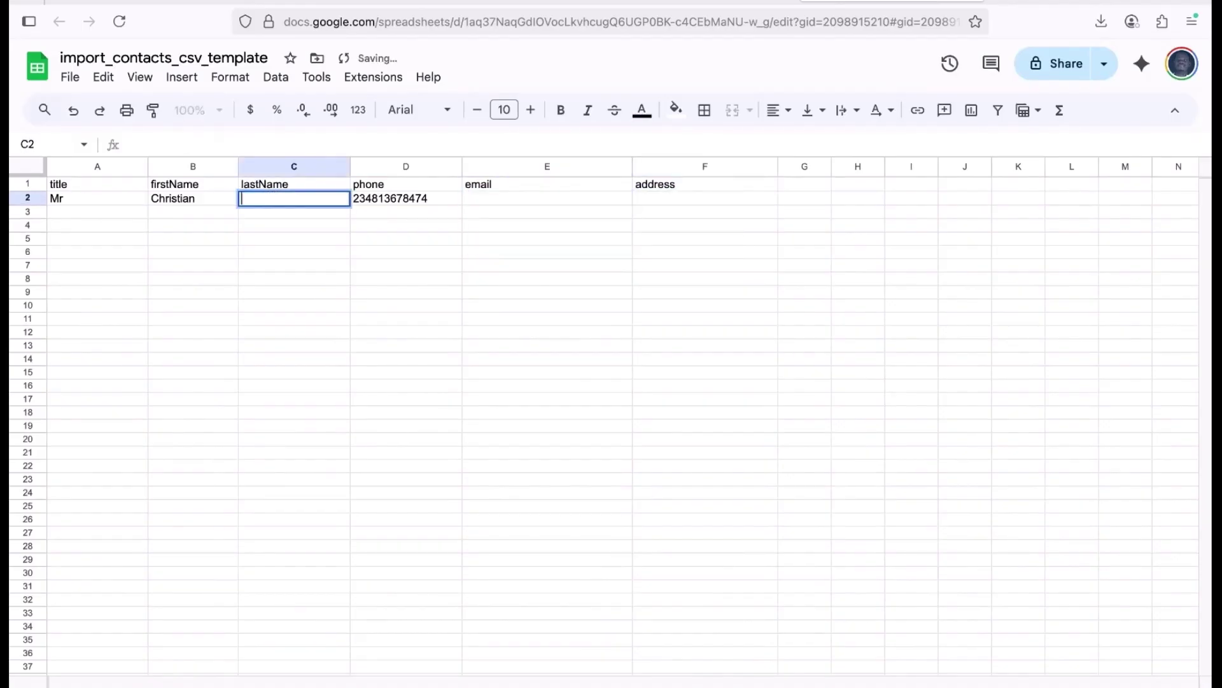
pyautogui.click(355, 352)
pyautogui.click(194, 200)
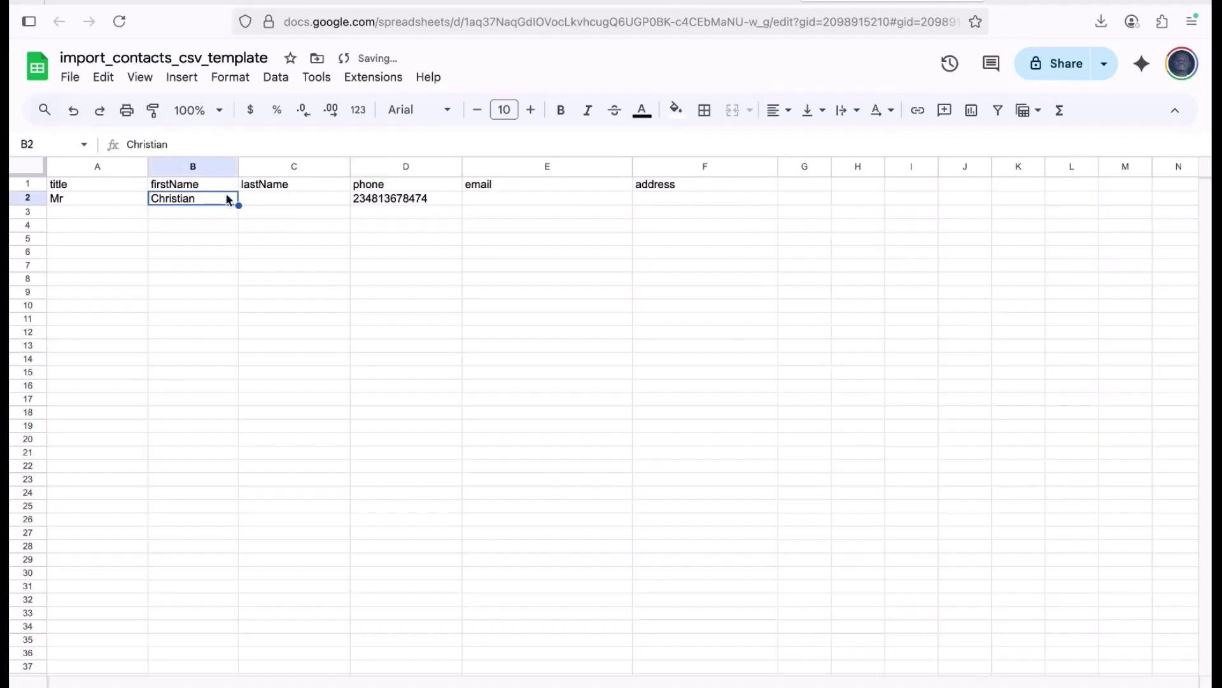
pyautogui.click(413, 200)
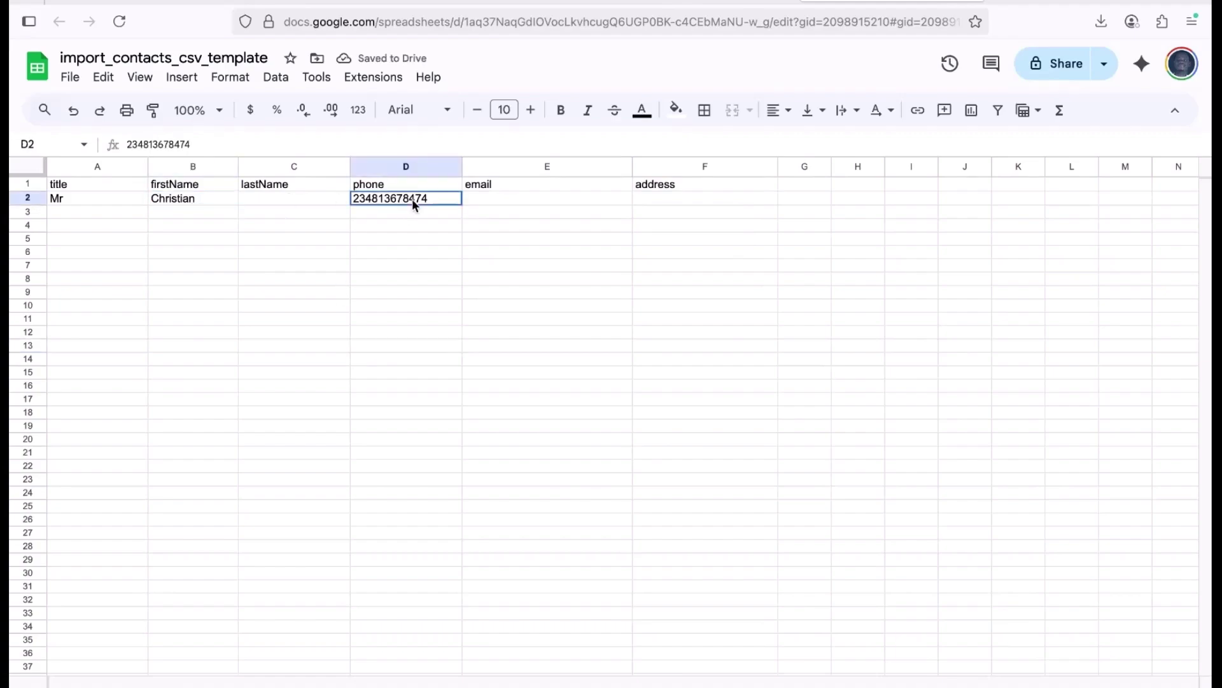
# Download the sheet as import_contacts_csv_template.xlsx and reveal it in Finder.
pyautogui.click(70, 79)
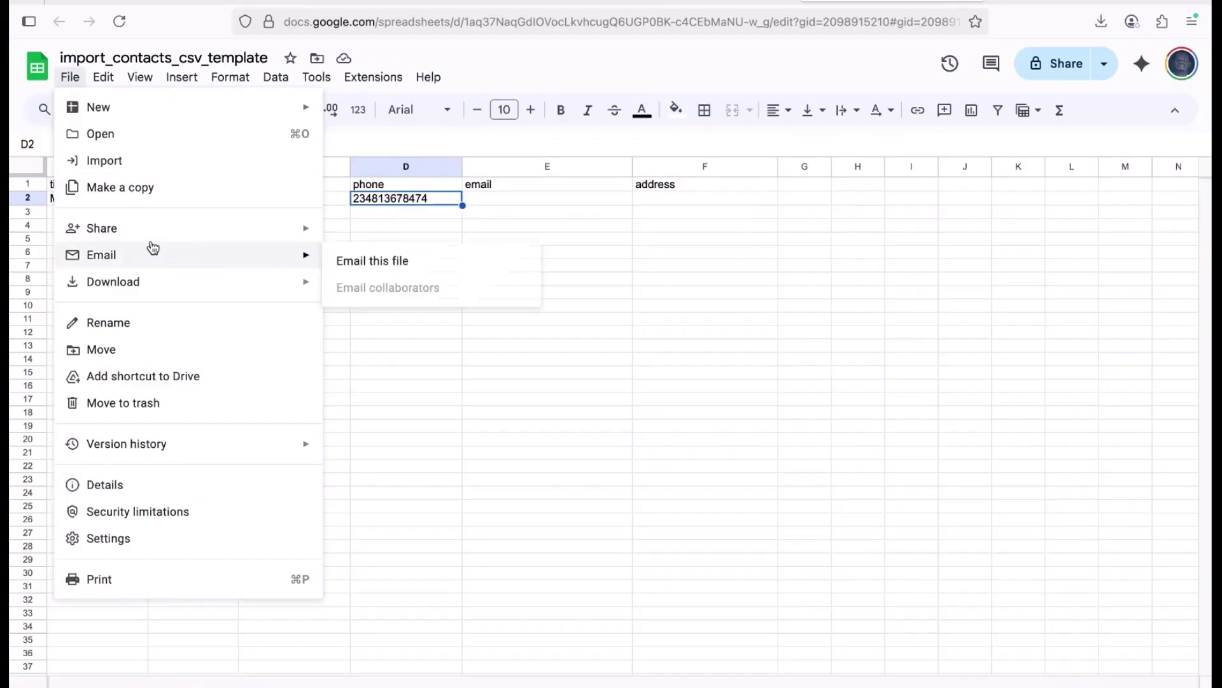
pyautogui.moveTo(174, 294)
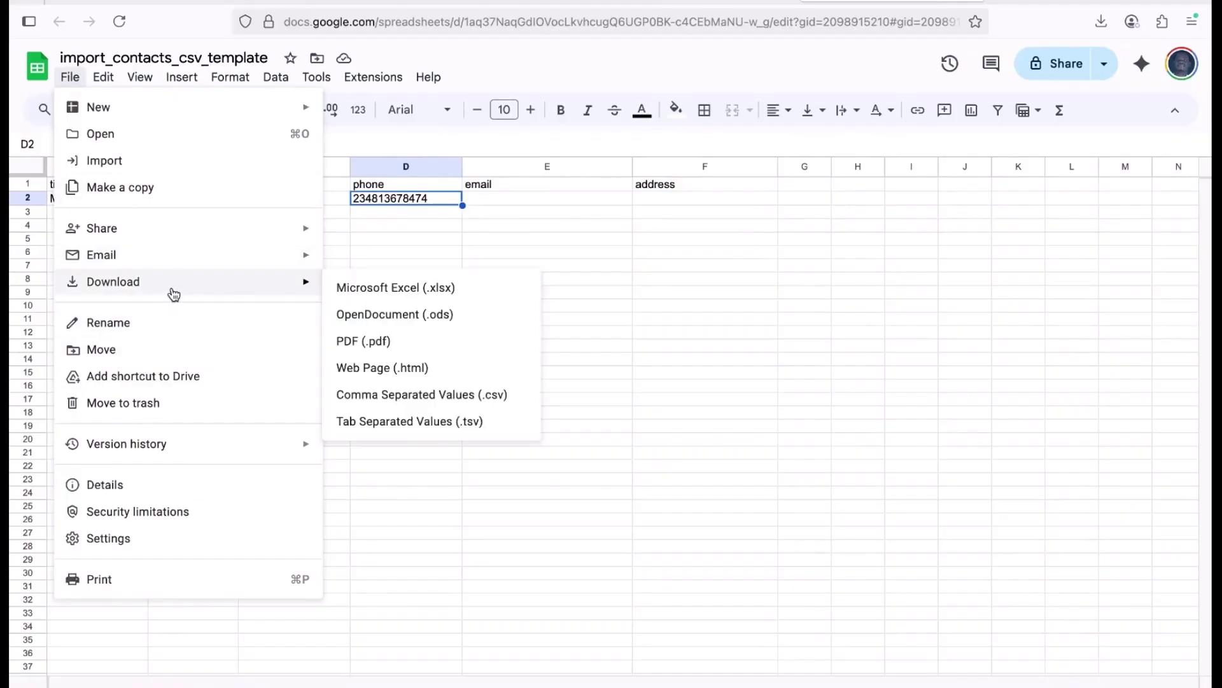
pyautogui.click(408, 294)
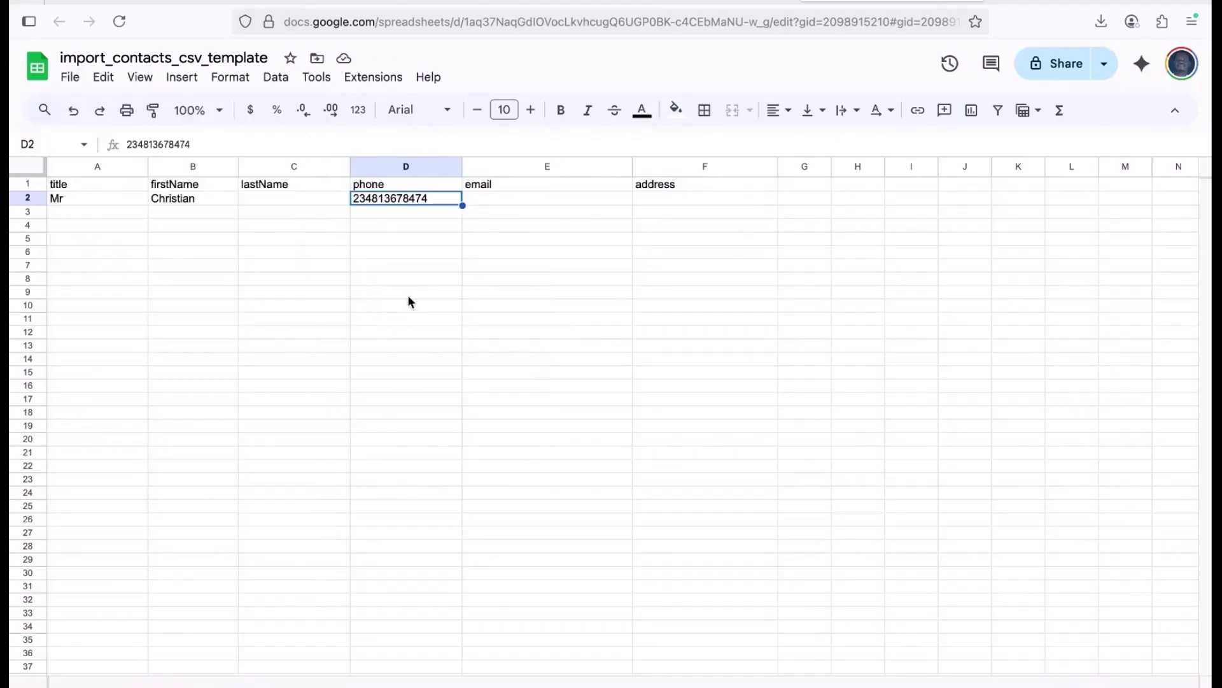
pyautogui.rightClick(790, 71)
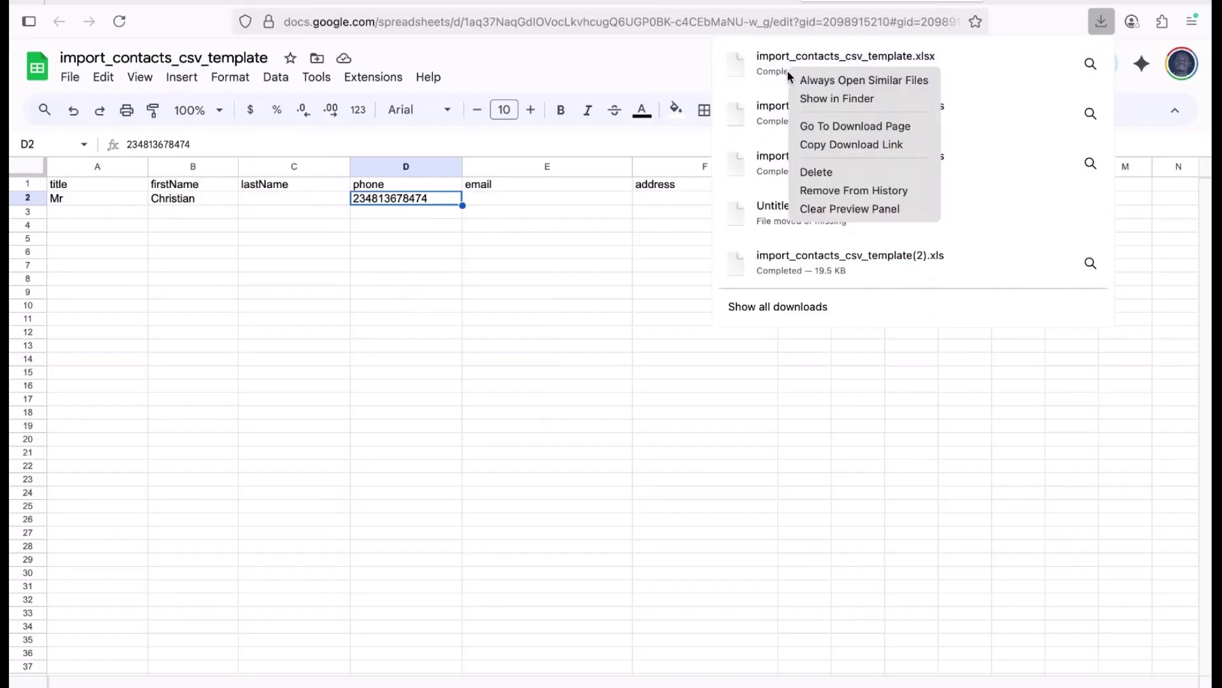
pyautogui.click(831, 97)
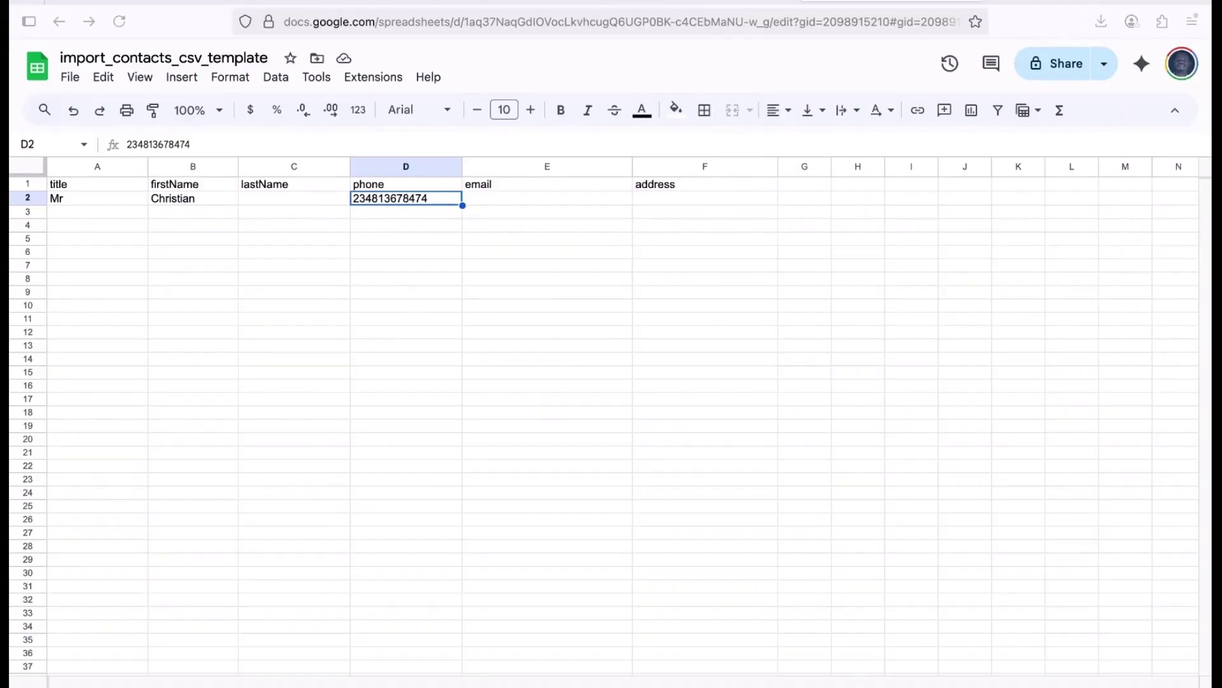
pyautogui.click(322, 2)
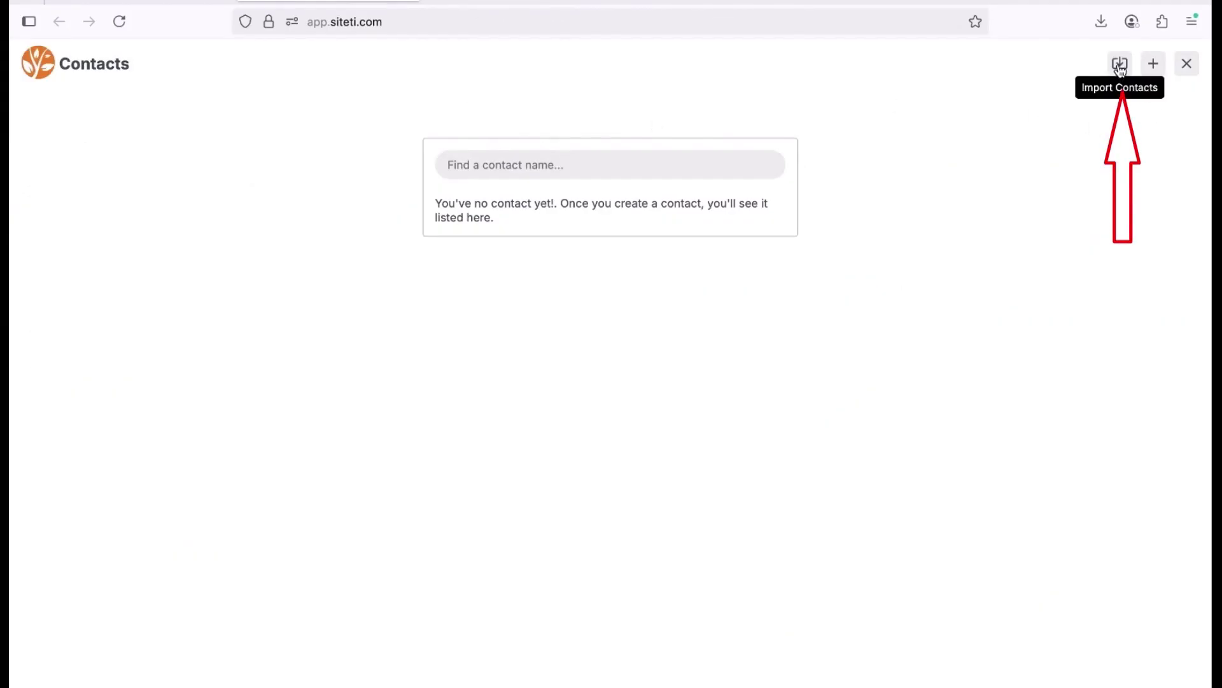
# Import the .xlsx contacts file into Siteti Contacts, then view Broadcast Templates.
pyautogui.click(1120, 63)
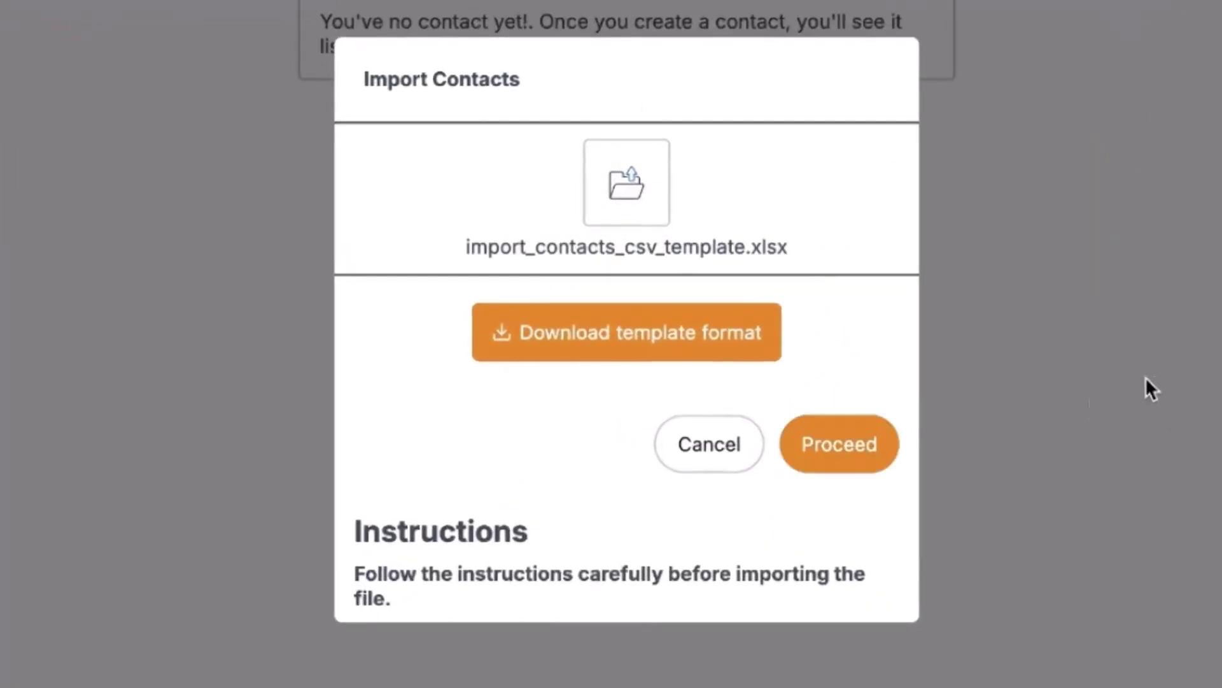
pyautogui.click(853, 454)
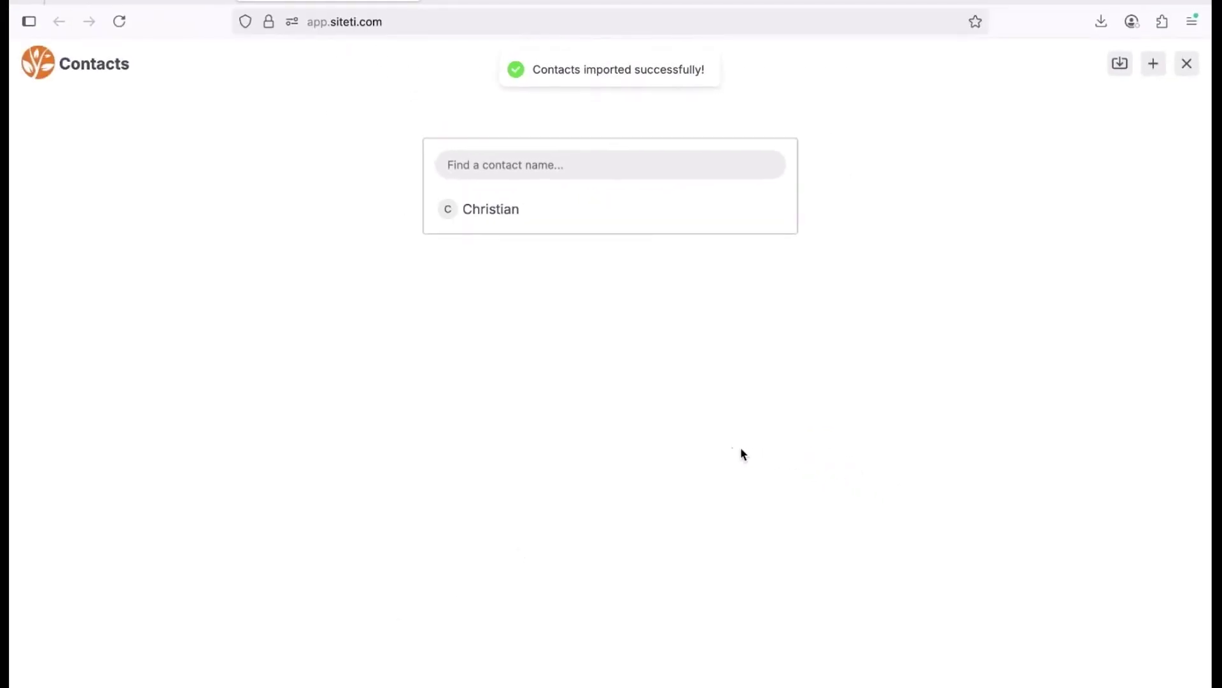
pyautogui.moveTo(494, 210)
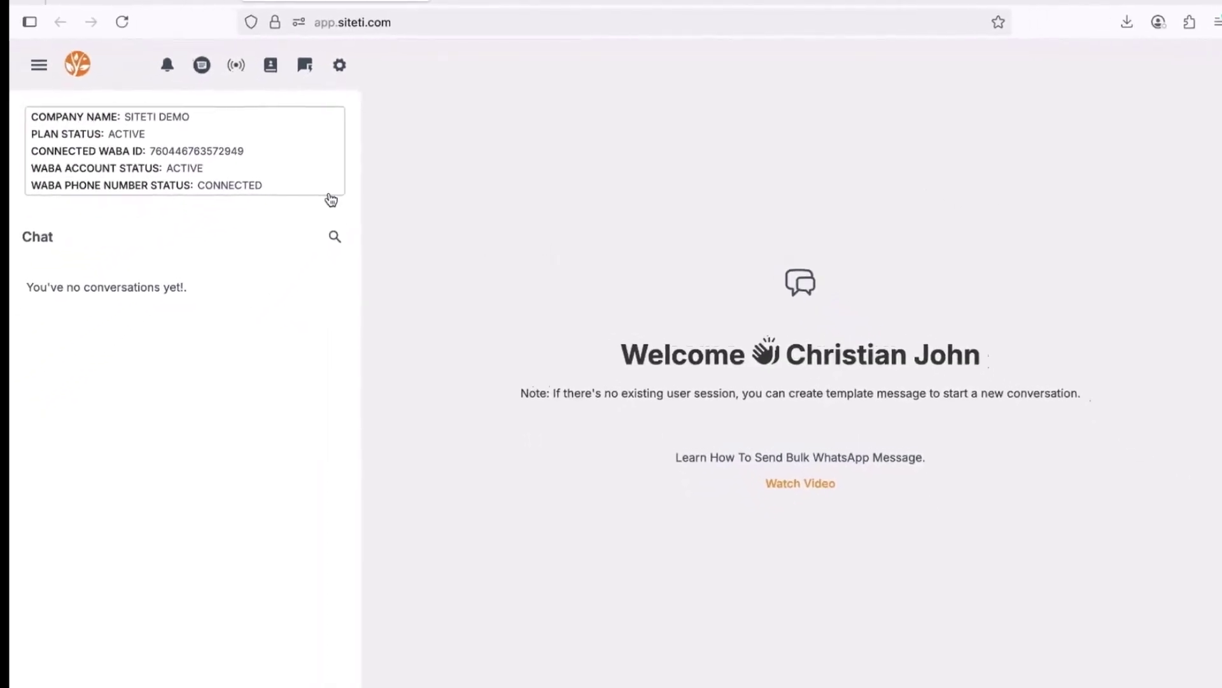
pyautogui.click(236, 65)
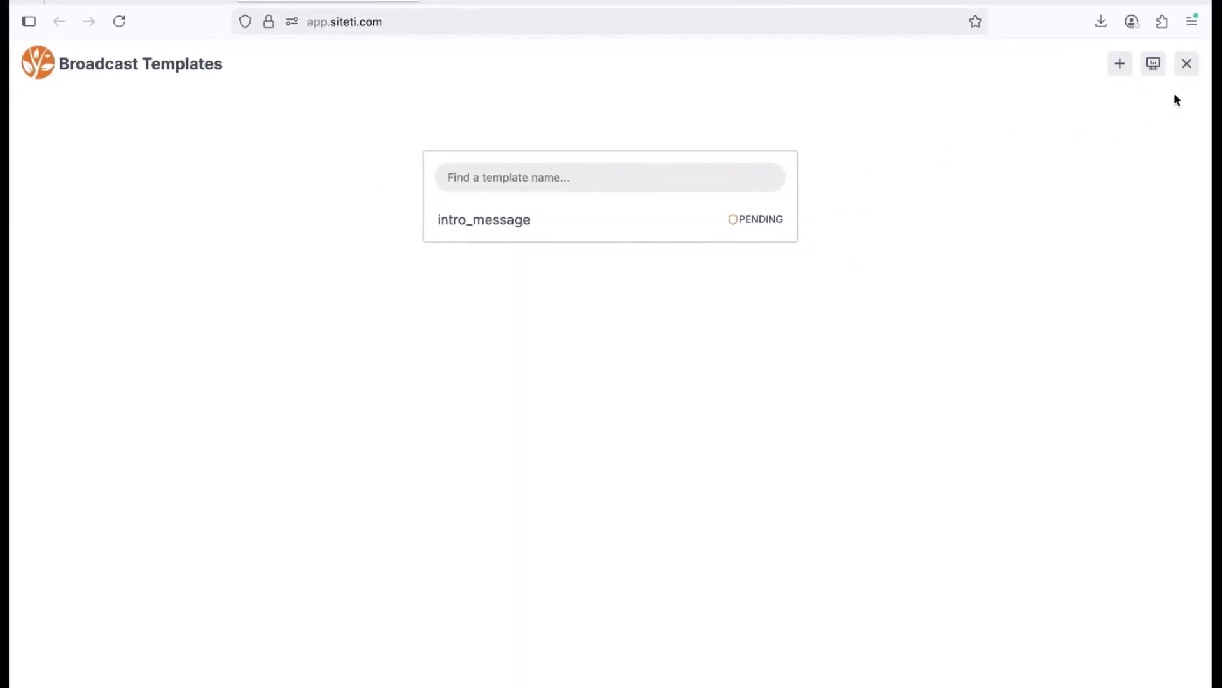
# Leave Broadcast Templates and reach the empty Chatbots page through Settings > Chatbots.
pyautogui.click(1187, 63)
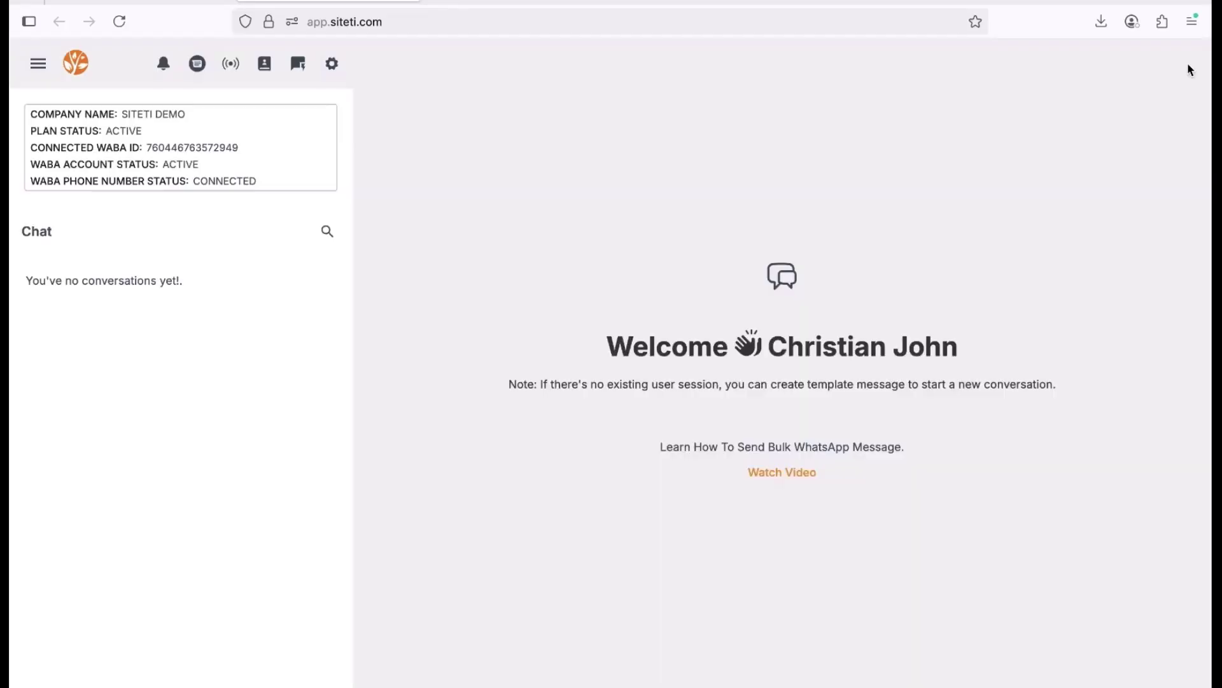
pyautogui.click(333, 64)
pyautogui.click(308, 140)
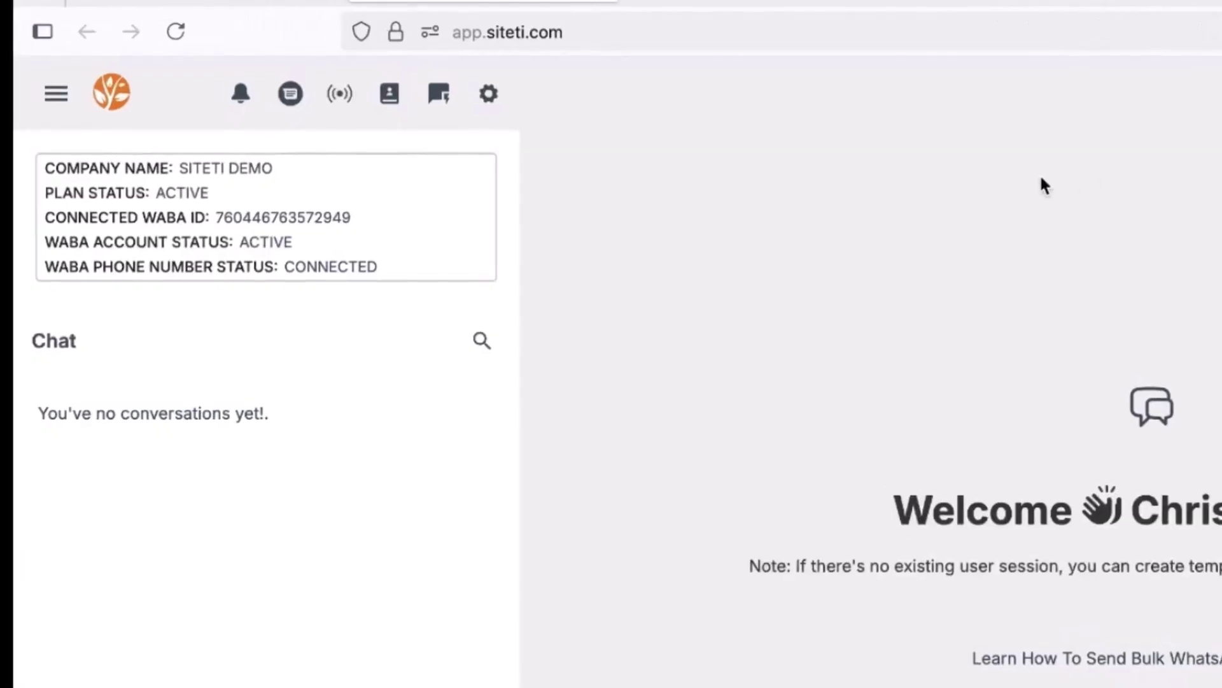
pyautogui.click(55, 96)
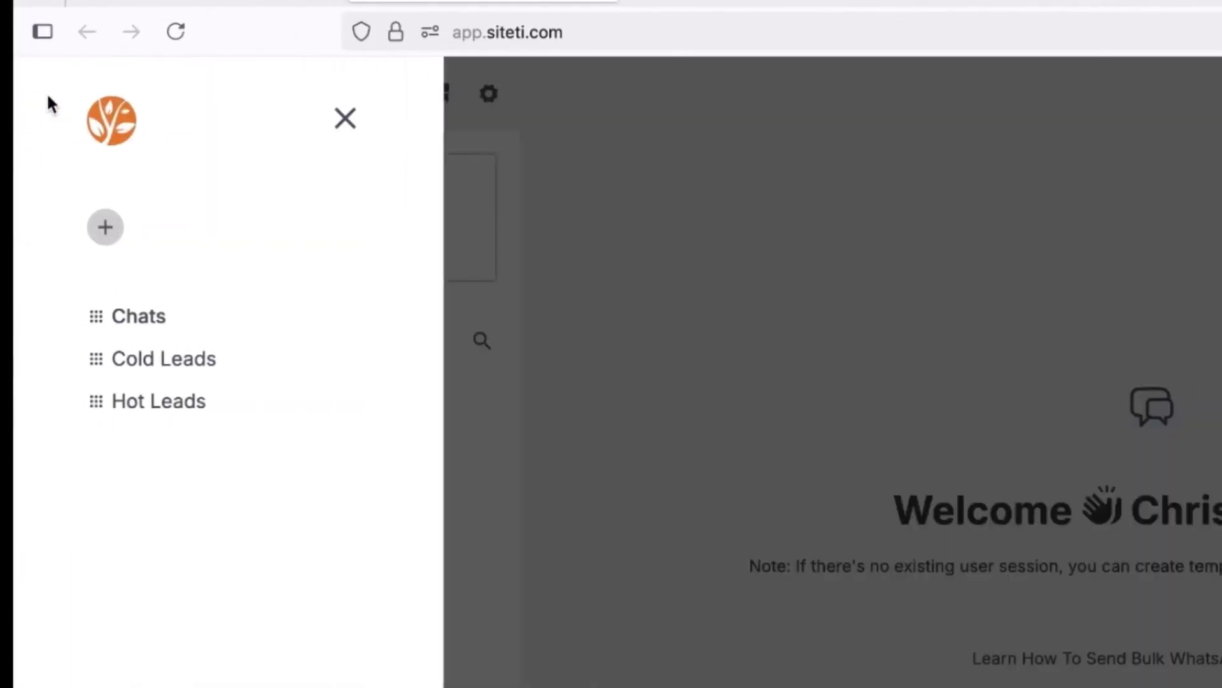
pyautogui.moveTo(158, 358)
pyautogui.click(343, 132)
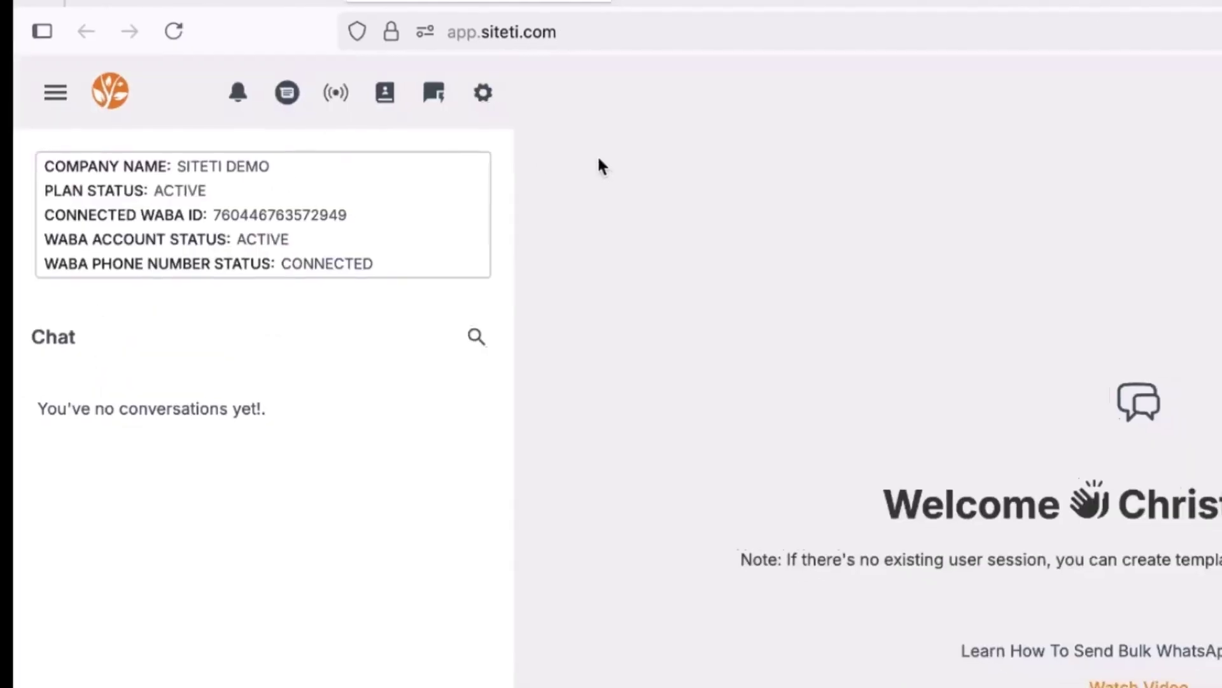
pyautogui.click(440, 93)
# Create chatbot 'Hot Contacts' with trigger keywords yes, interested and more info.
pyautogui.click(1157, 65)
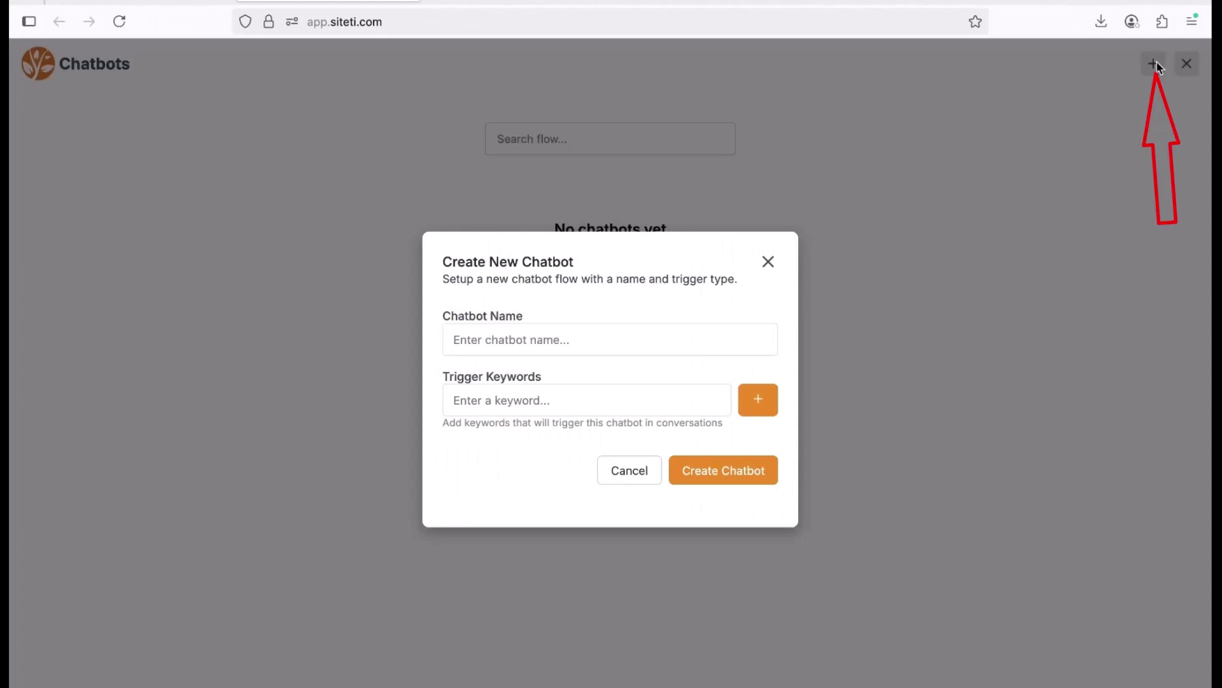
pyautogui.click(558, 335)
pyautogui.write('Hot Contacts')
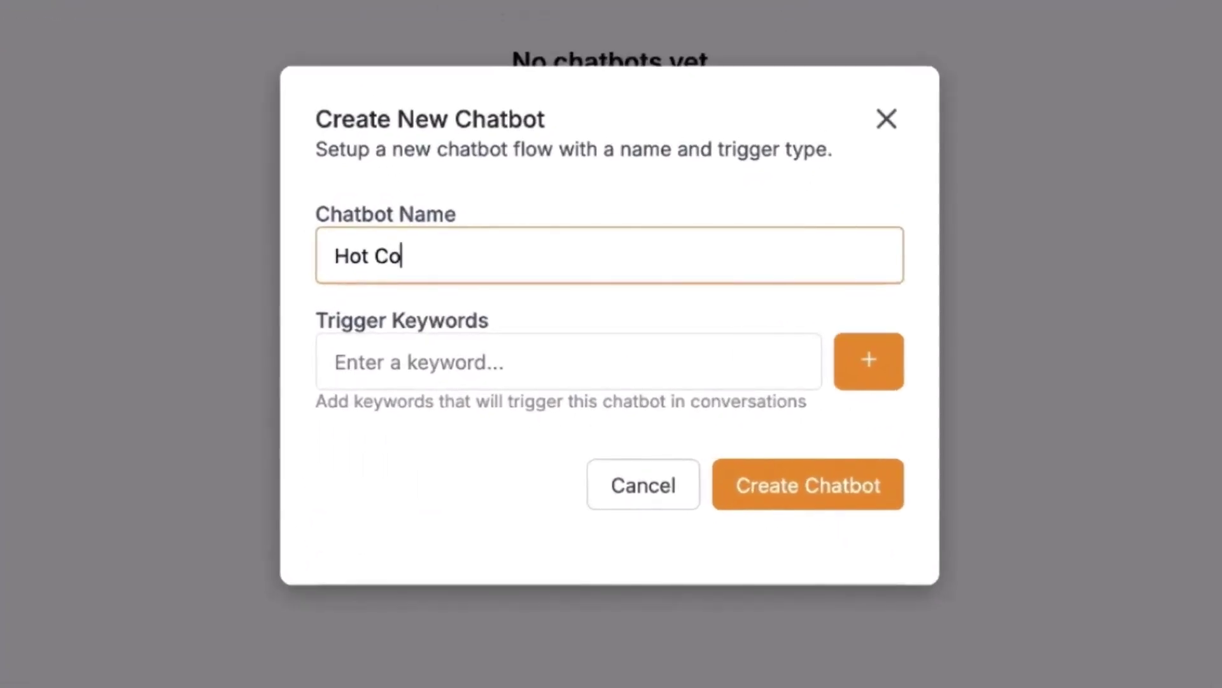
pyautogui.click(526, 362)
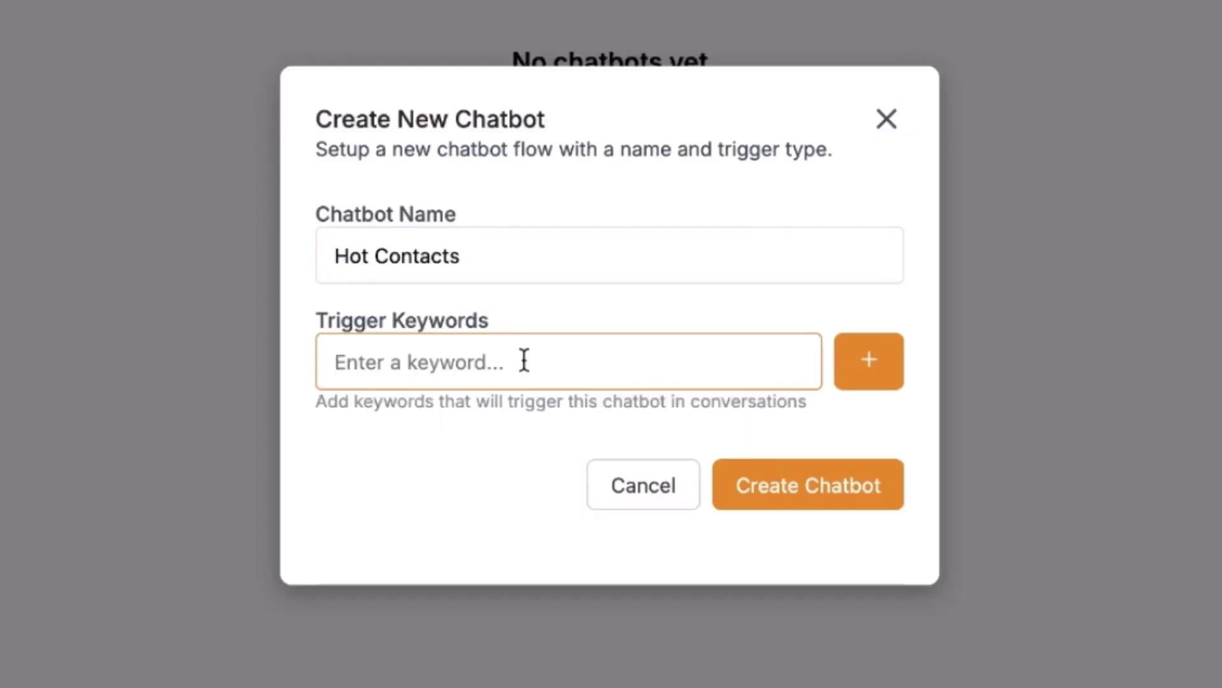
pyautogui.write('yes')
pyautogui.click(868, 368)
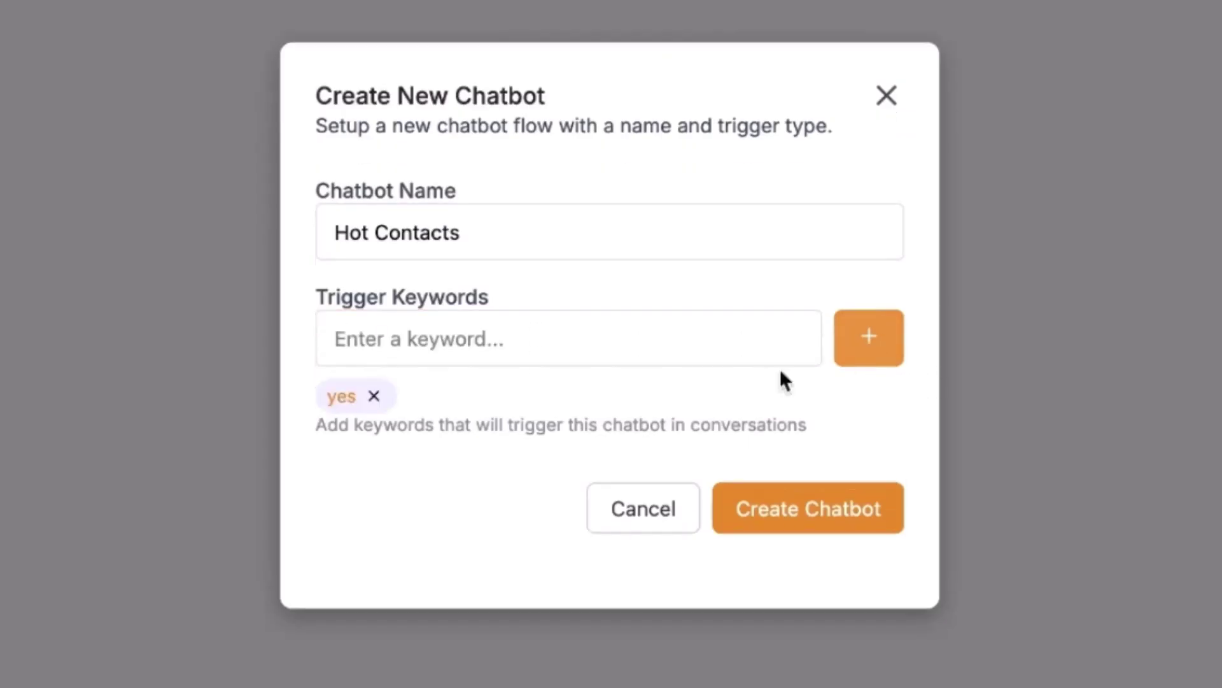
pyautogui.click(503, 340)
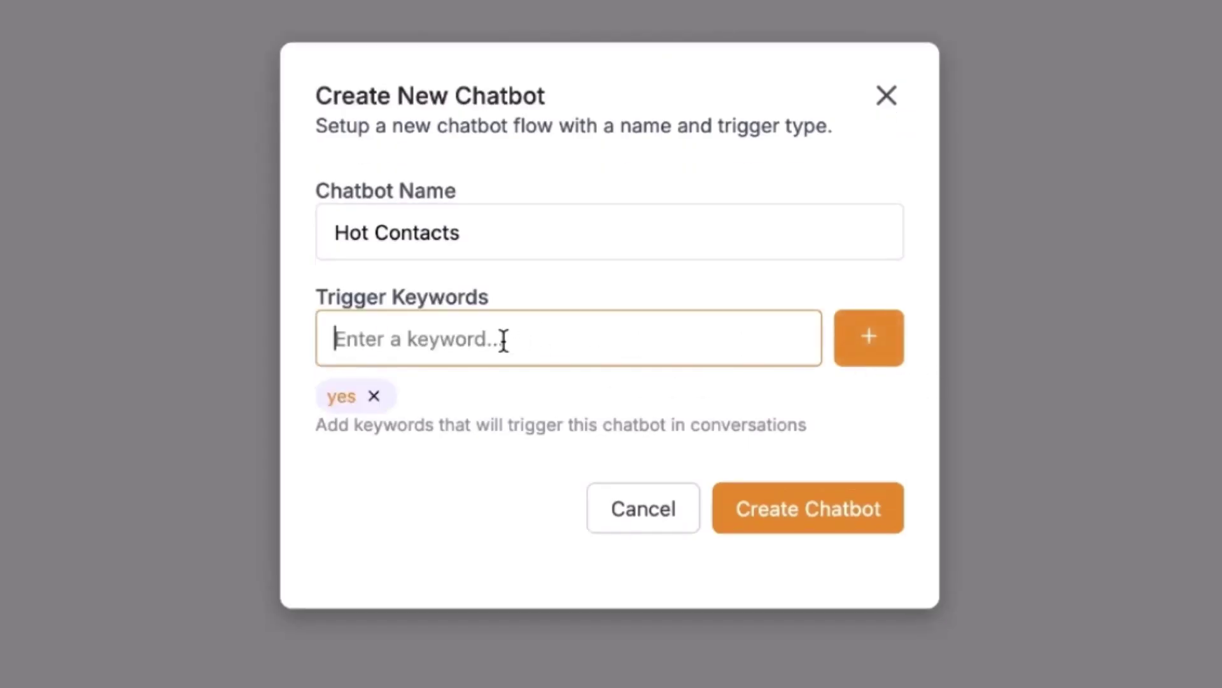
pyautogui.write('interes')
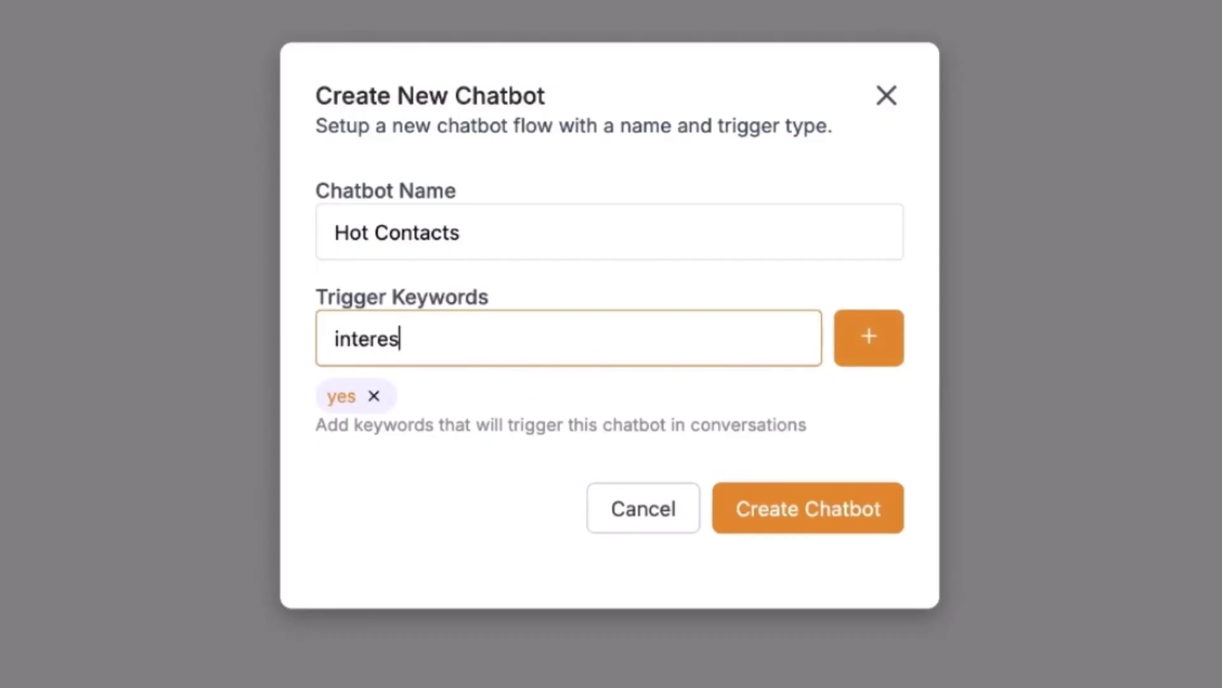
pyautogui.write('ted')
pyautogui.click(869, 347)
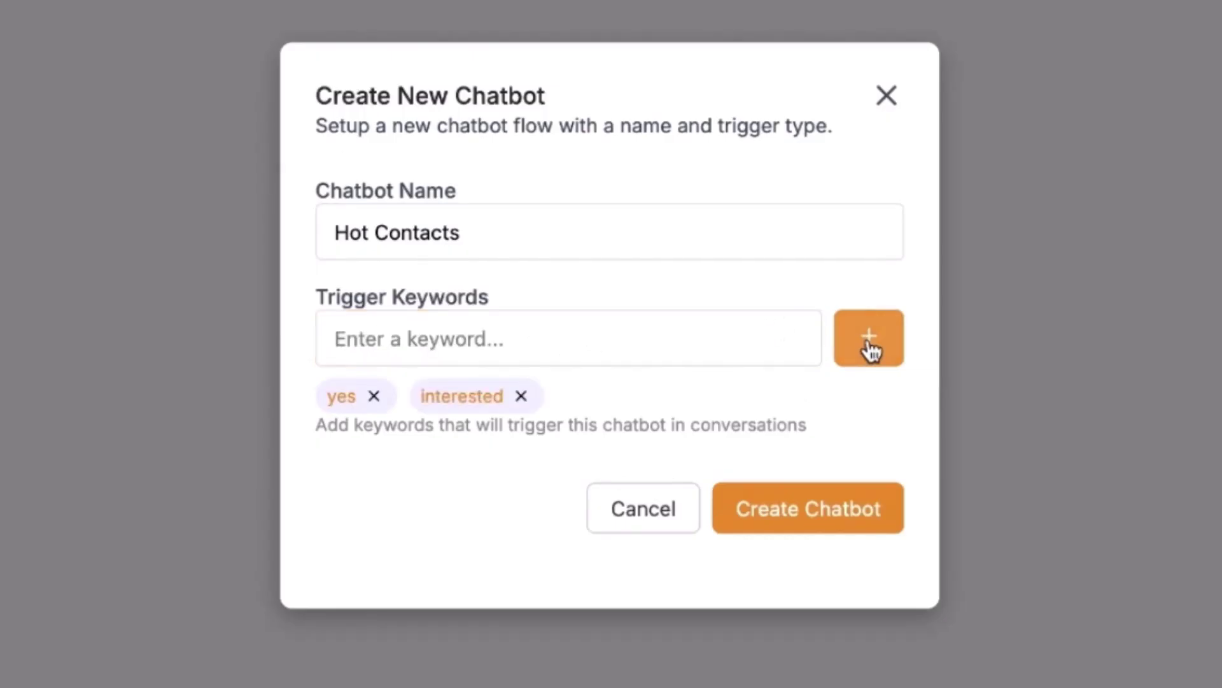
pyautogui.click(596, 350)
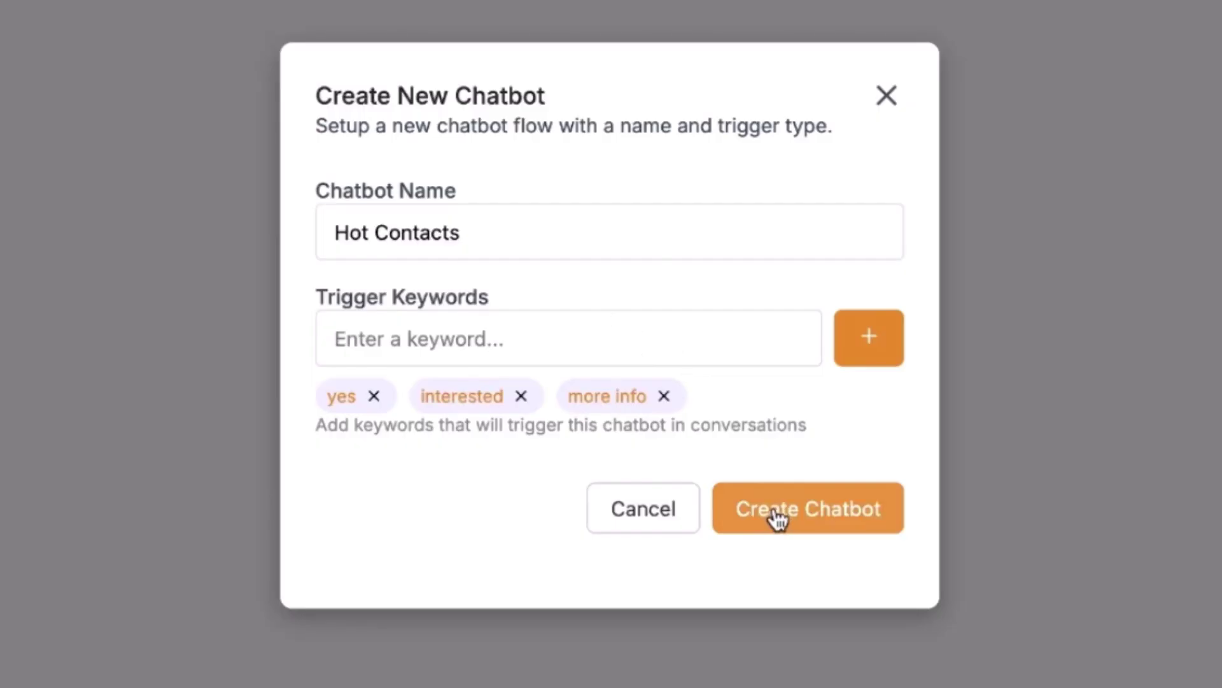
pyautogui.click(778, 519)
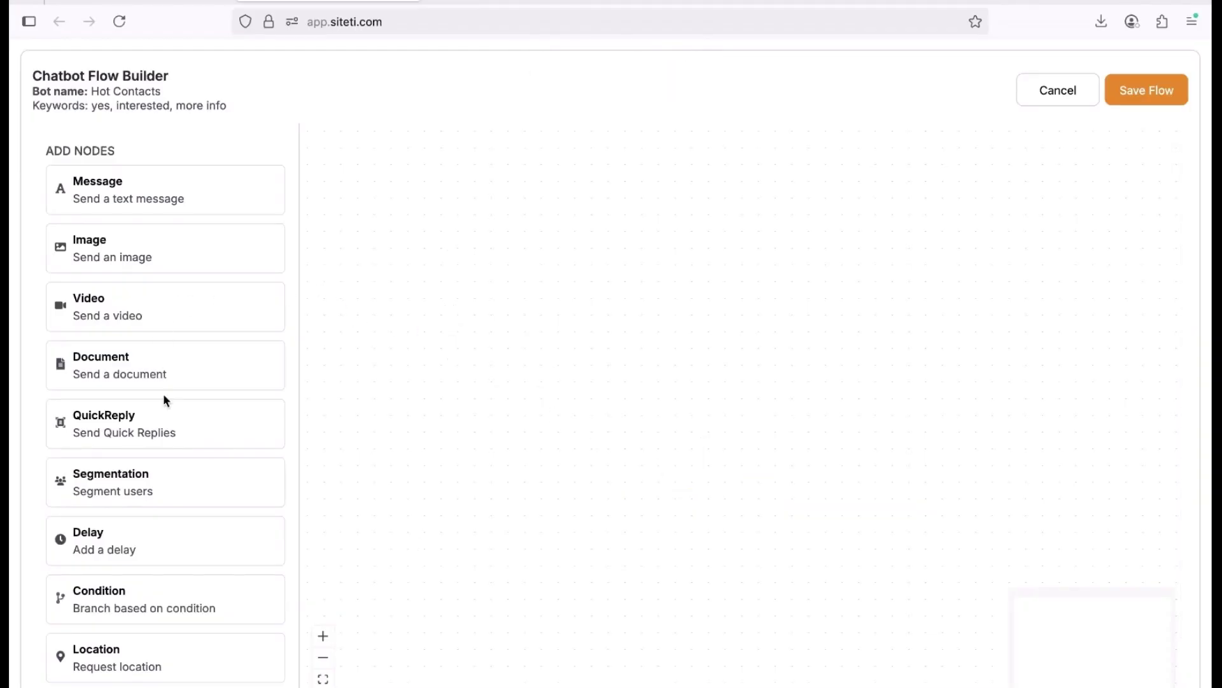
pyautogui.scroll(-3, 163, 393)
pyautogui.scroll(3, 163, 394)
pyautogui.scroll(-2, 147, 280)
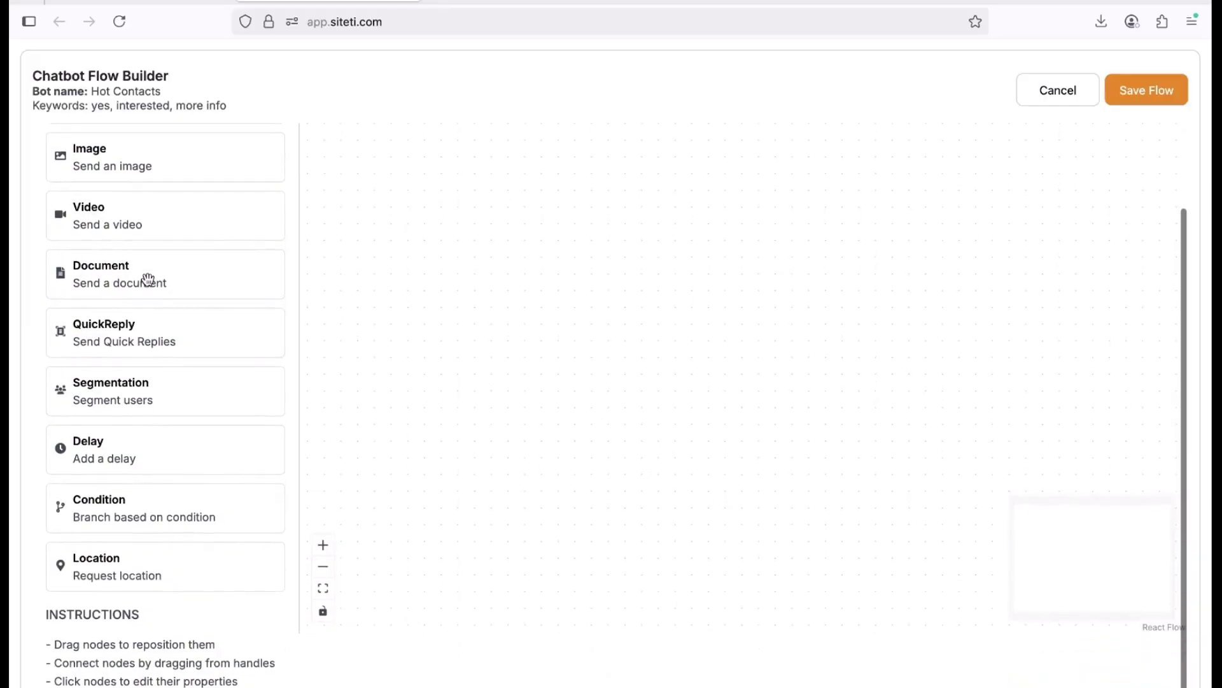
pyautogui.scroll(2, 147, 280)
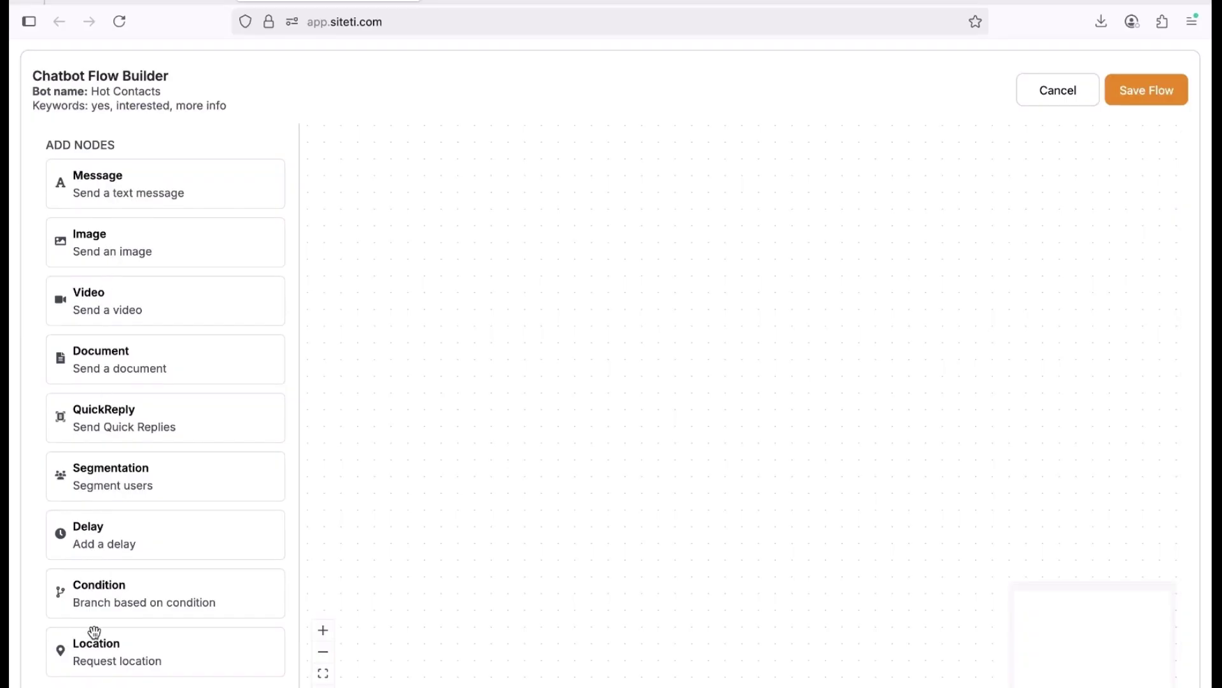
pyautogui.scroll(-1, 96, 631)
pyautogui.scroll(1, 95, 630)
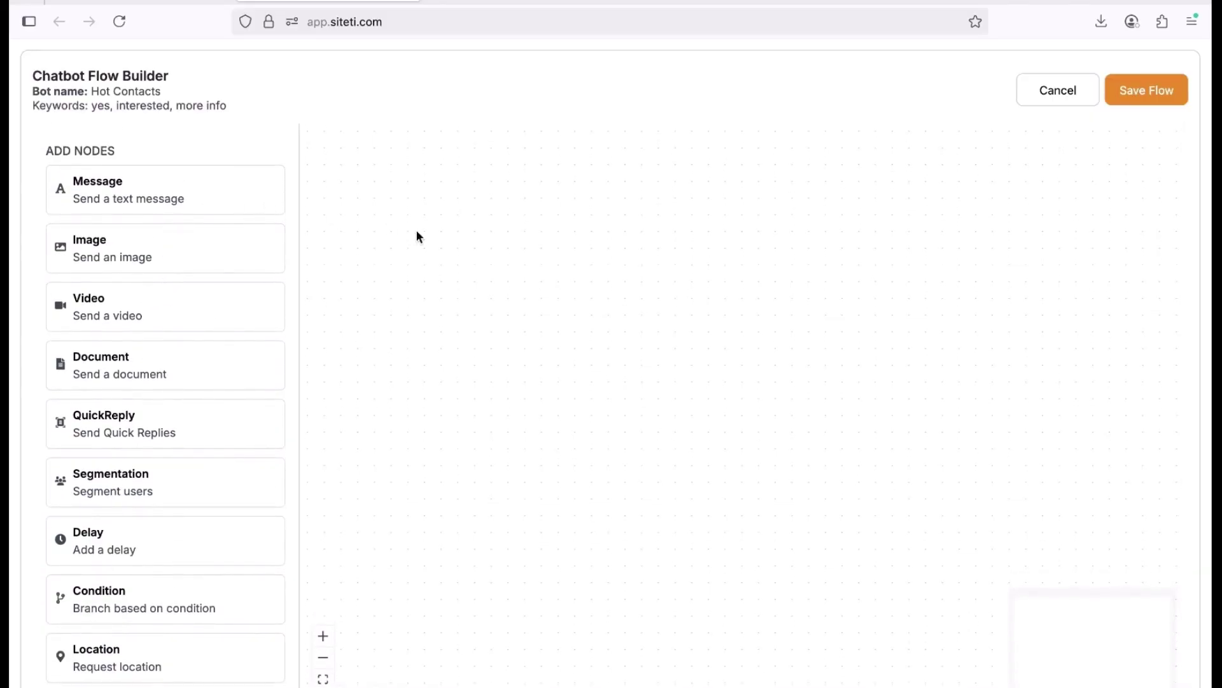
pyautogui.moveTo(686, 327); pyautogui.dragTo(697, 342)
pyautogui.click(630, 452)
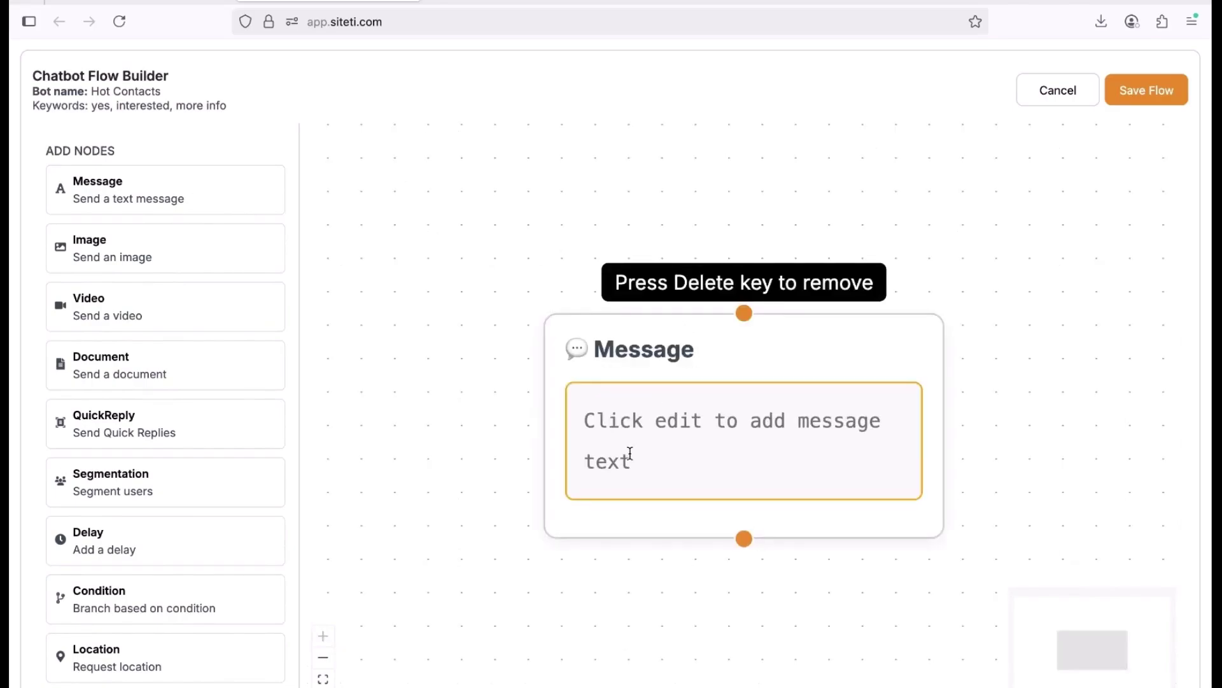
pyautogui.moveTo(583, 415)
pyautogui.mouseDown()
pyautogui.moveTo(656, 453)
pyautogui.moveTo(584, 401)
pyautogui.mouseUp()
pyautogui.write('Hello welcome the siteti demo')
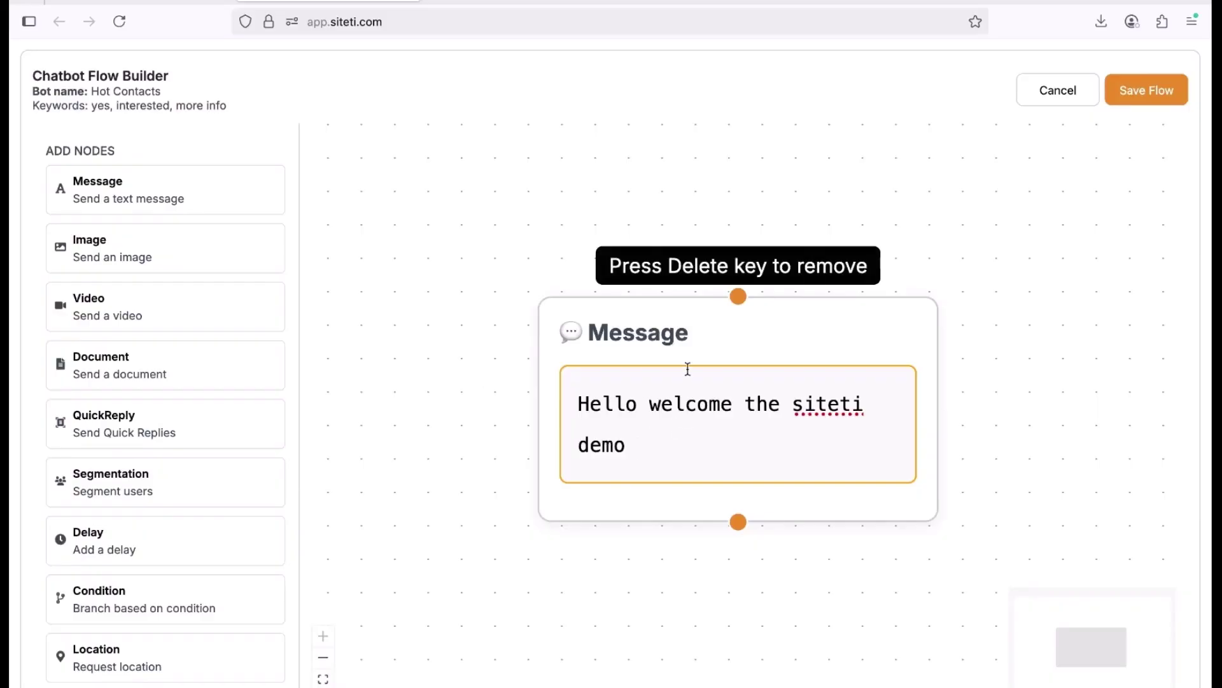
pyautogui.moveTo(689, 330); pyautogui.dragTo(641, 273)
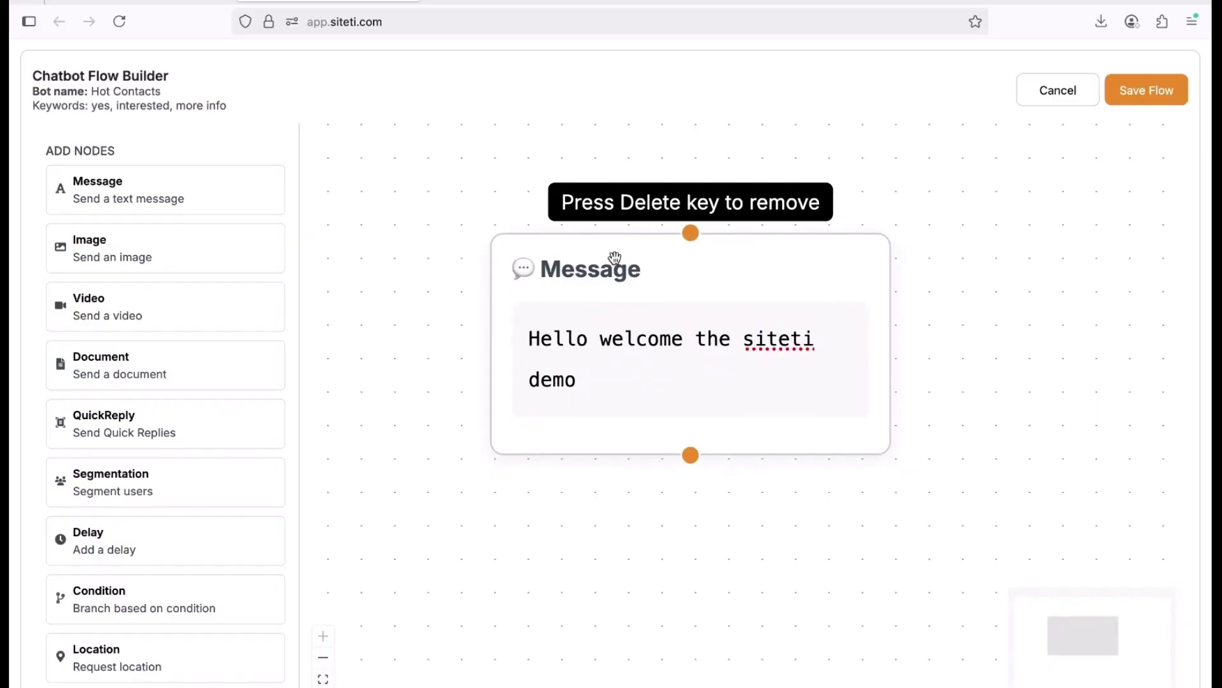
pyautogui.press('Delete')
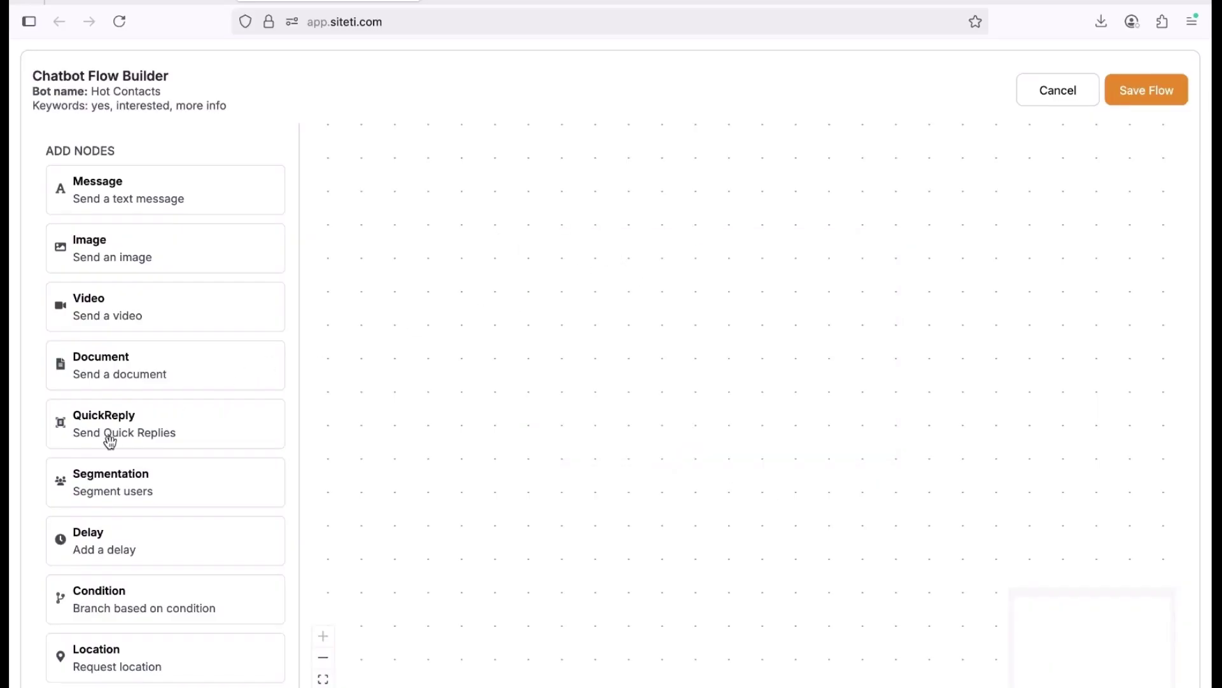
# Add a Segmentation node set to 'hot leads', save the flow, and exit the builder.
pyautogui.moveTo(108, 487); pyautogui.dragTo(593, 303)
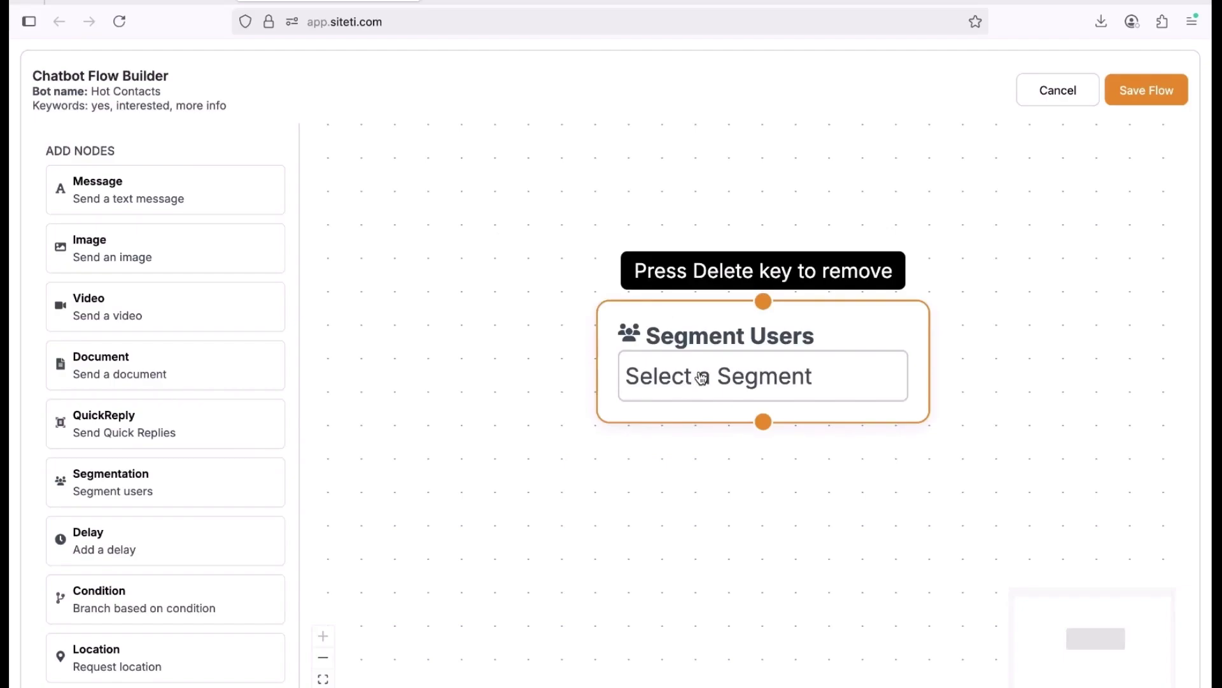
pyautogui.click(702, 378)
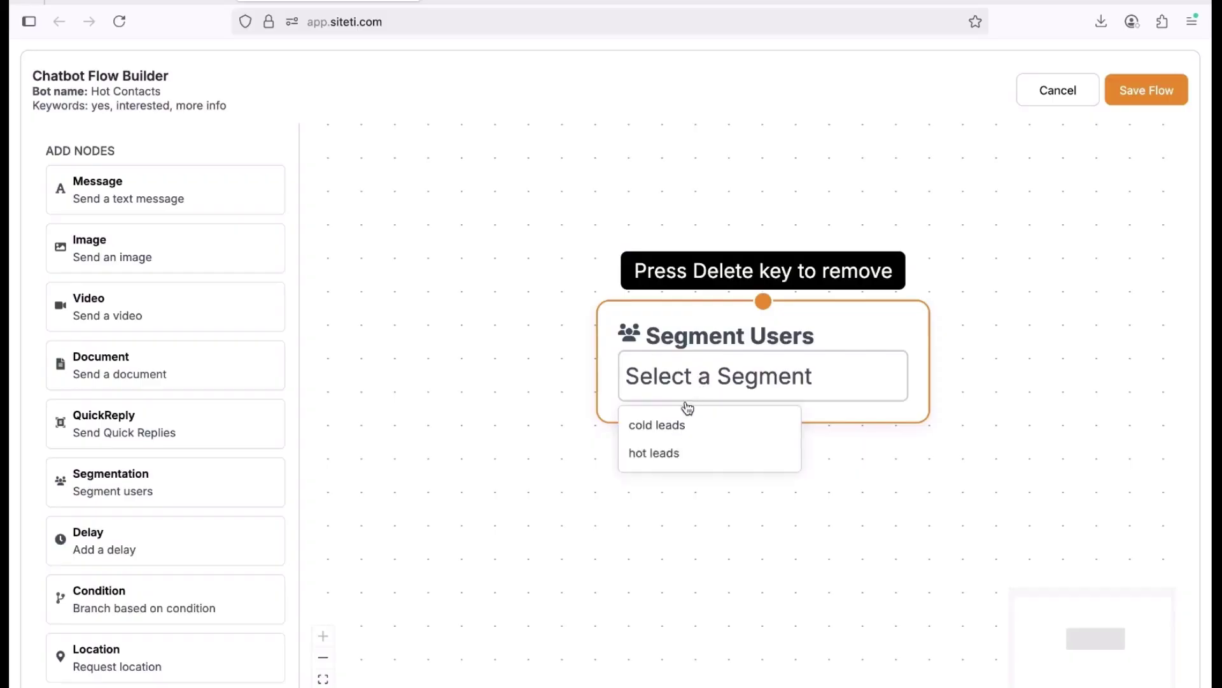
pyautogui.click(674, 448)
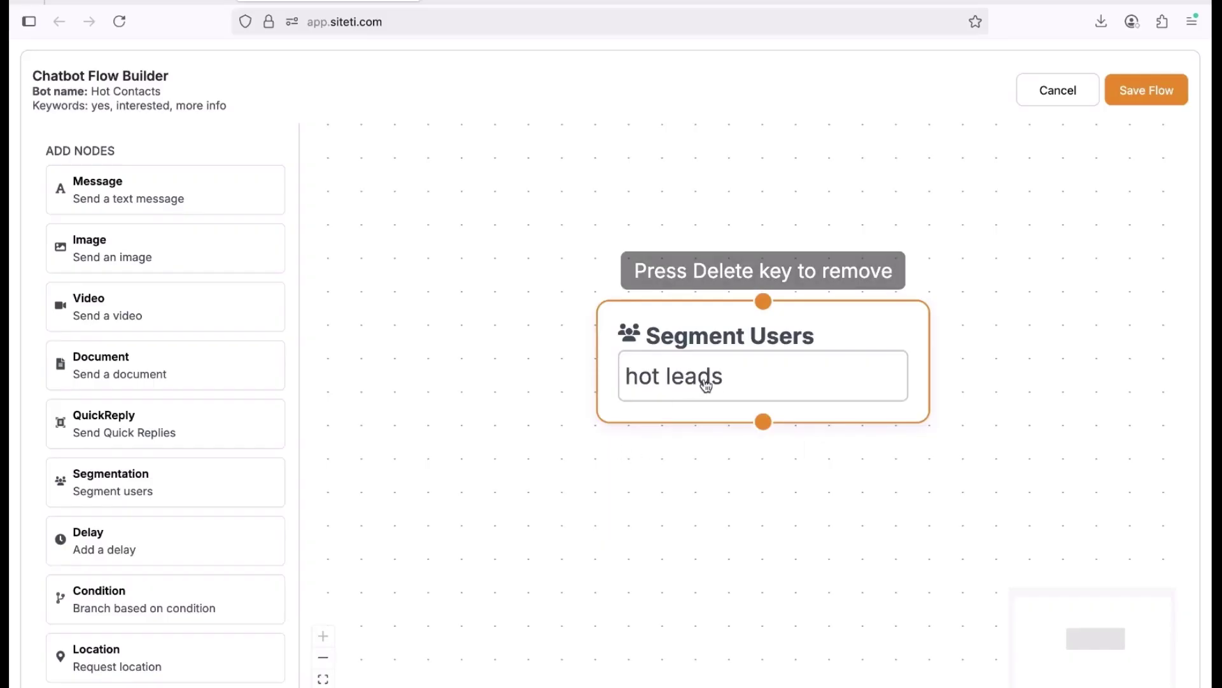
pyautogui.click(1156, 92)
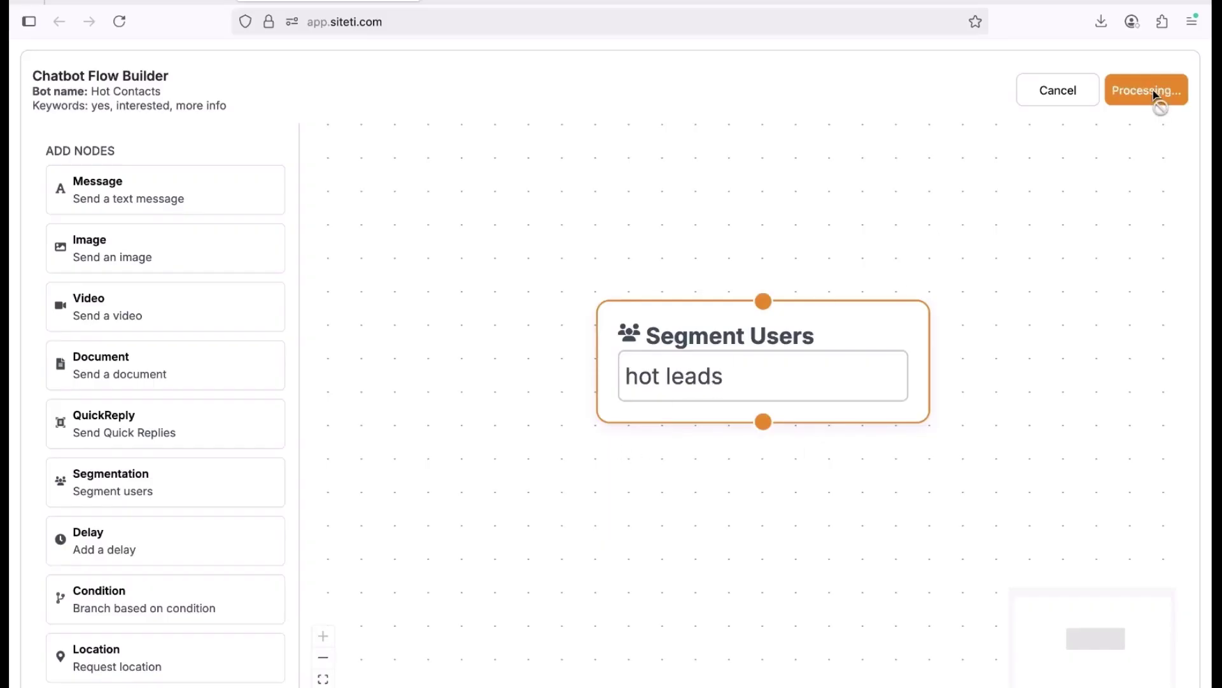
pyautogui.click(1056, 95)
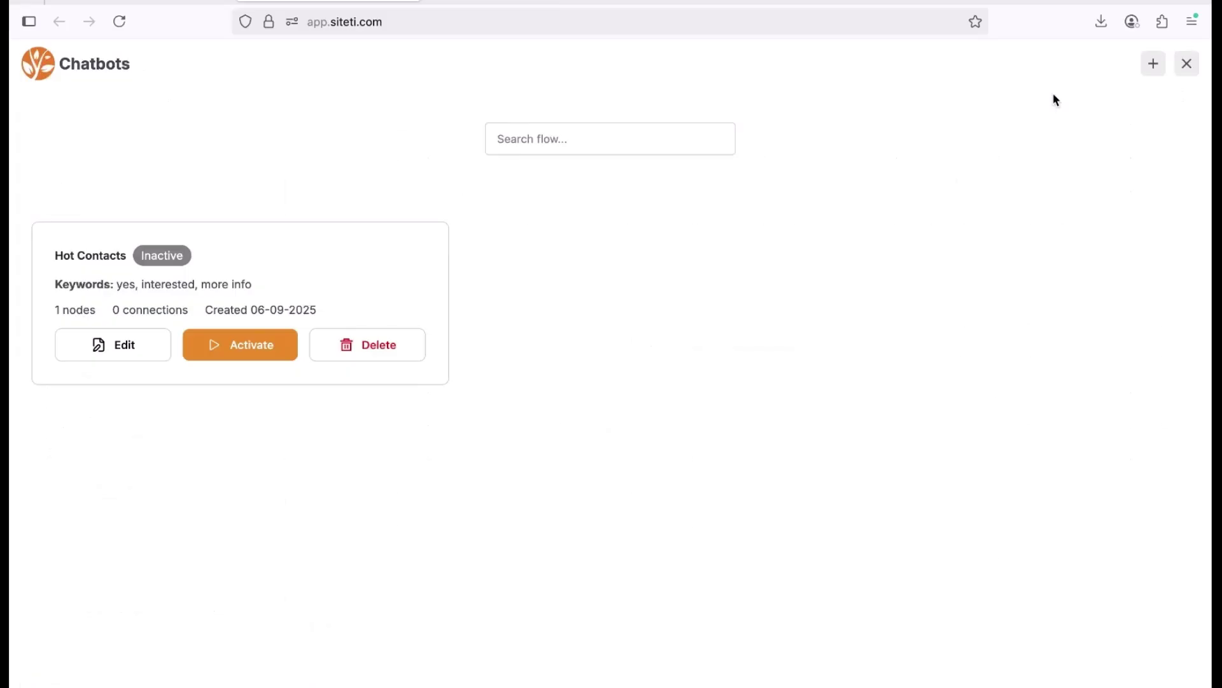
# Create chatbot 'Cold Contacts' with trigger keywords No, not interested and stop.
pyautogui.click(1146, 70)
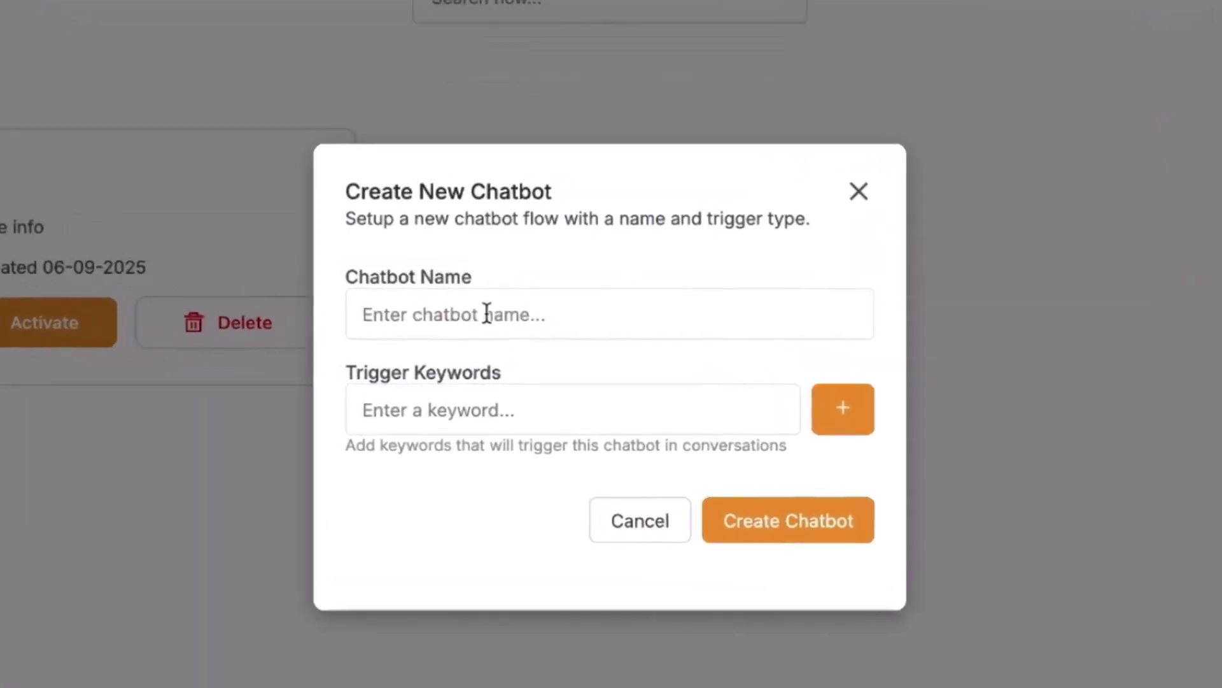
pyautogui.click(487, 314)
pyautogui.write('Cold Contacts')
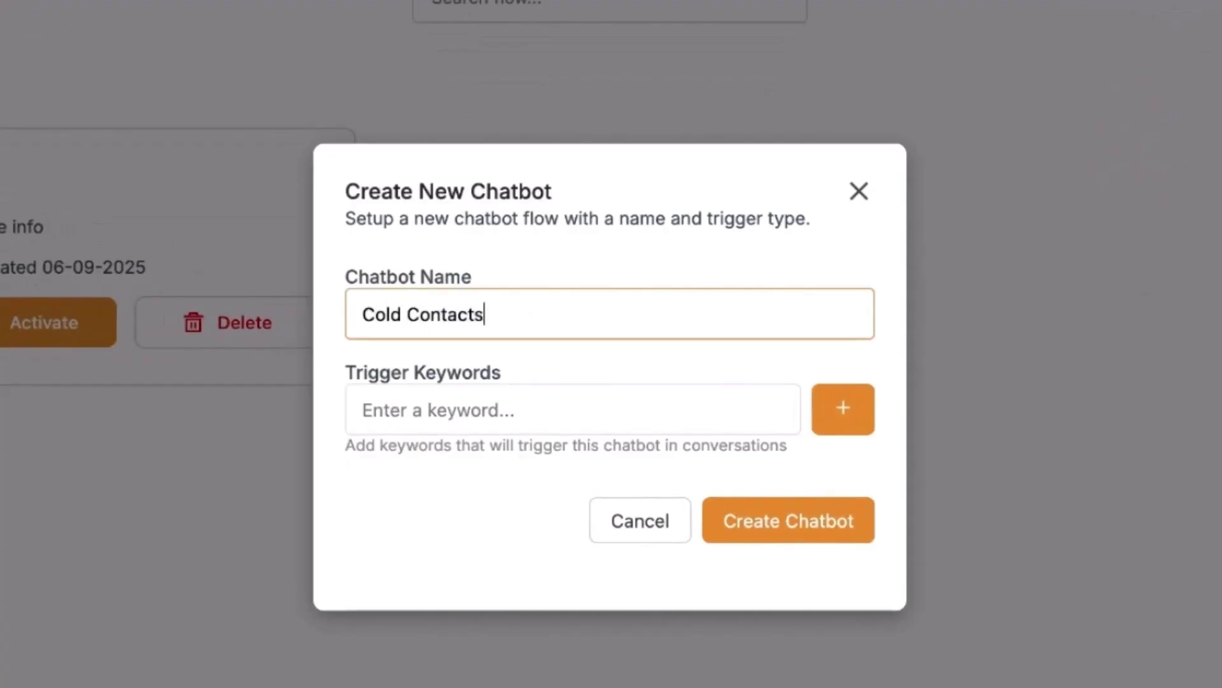
pyautogui.click(502, 413)
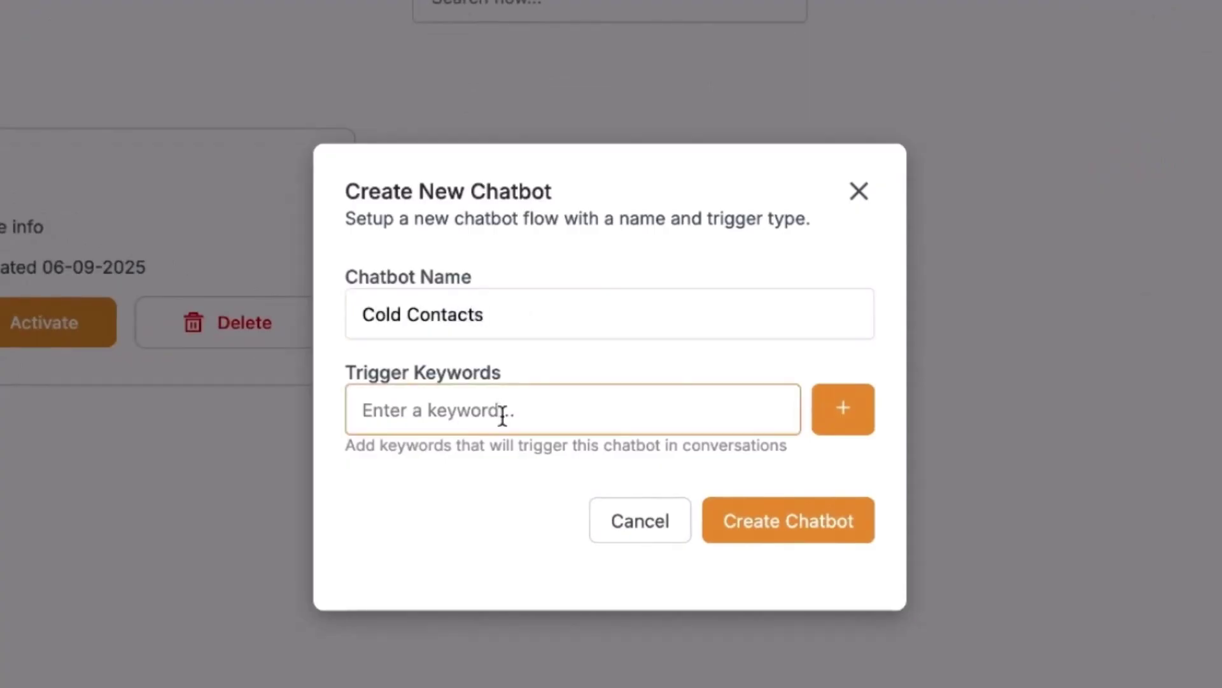
pyautogui.write('No')
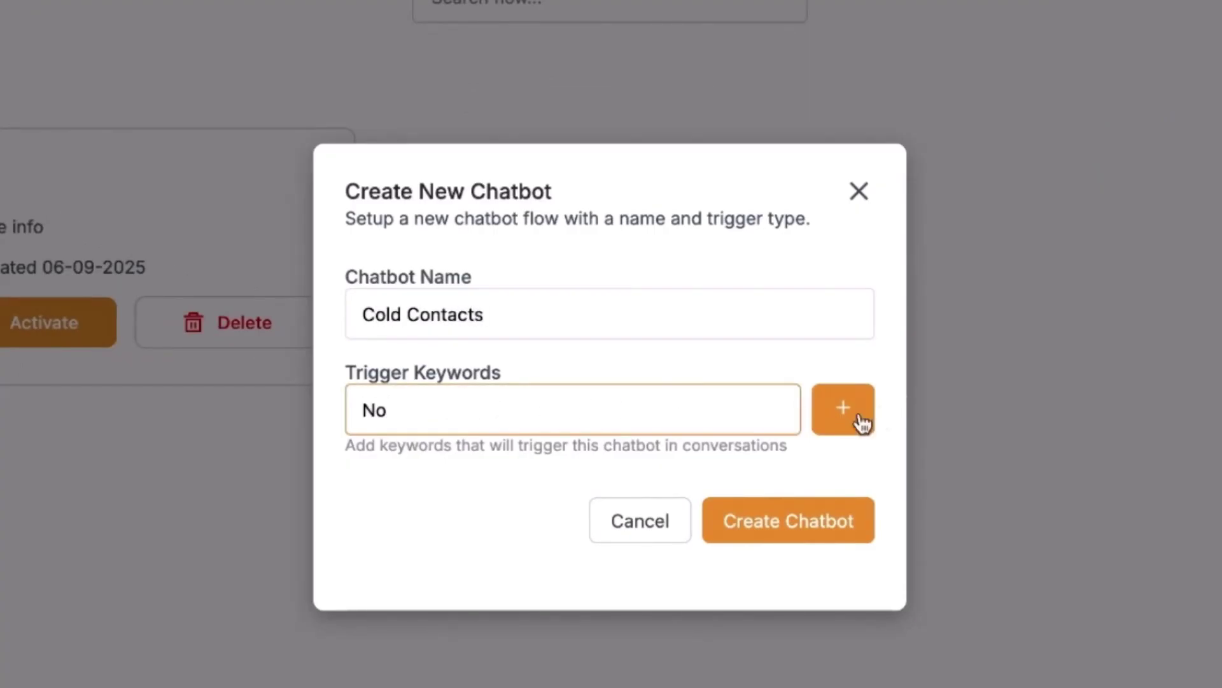
pyautogui.click(848, 420)
pyautogui.write('not int')
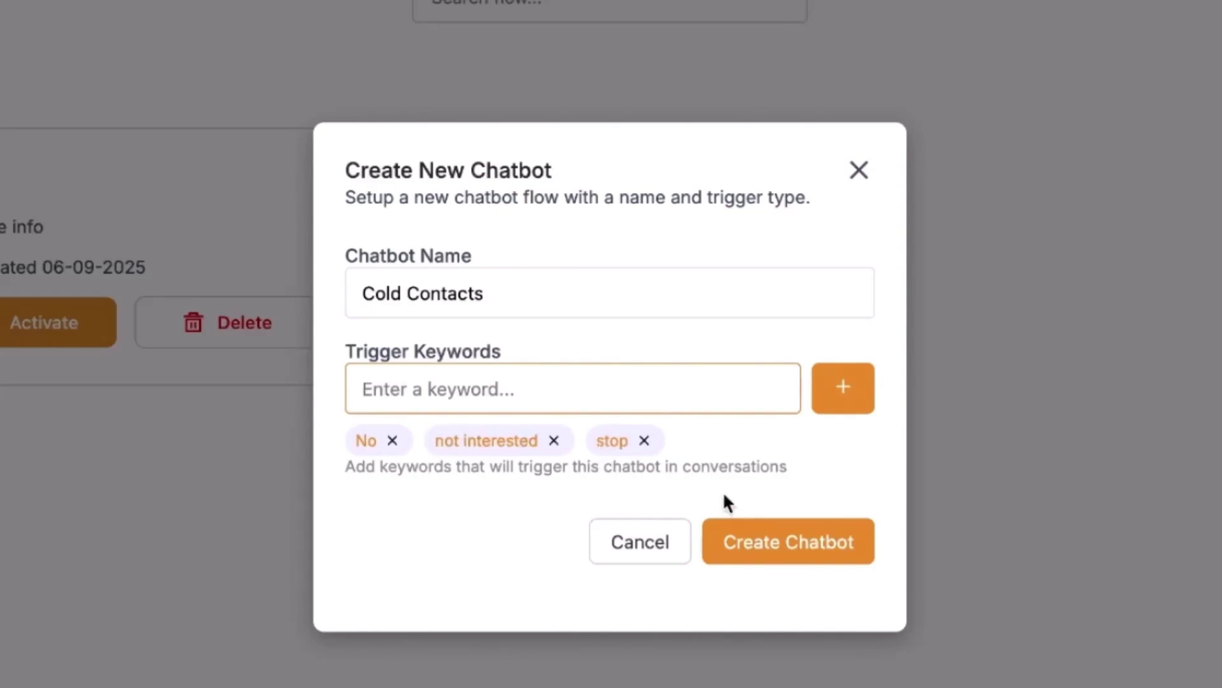
pyautogui.click(751, 553)
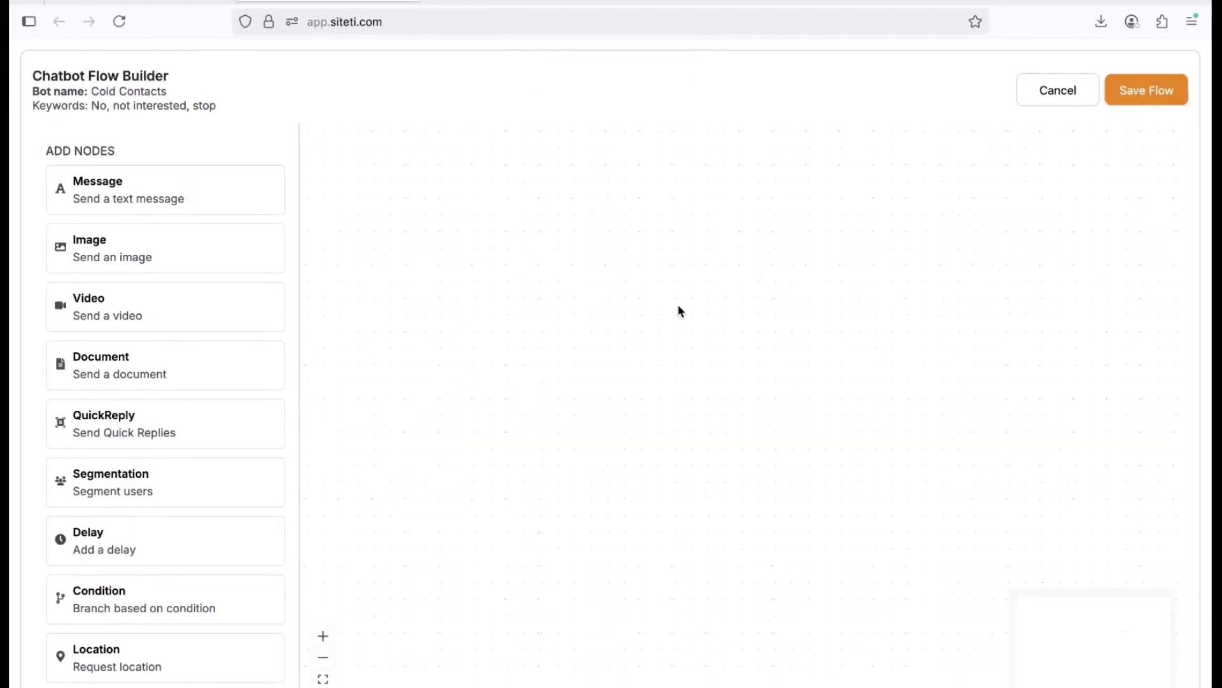
pyautogui.click(640, 431)
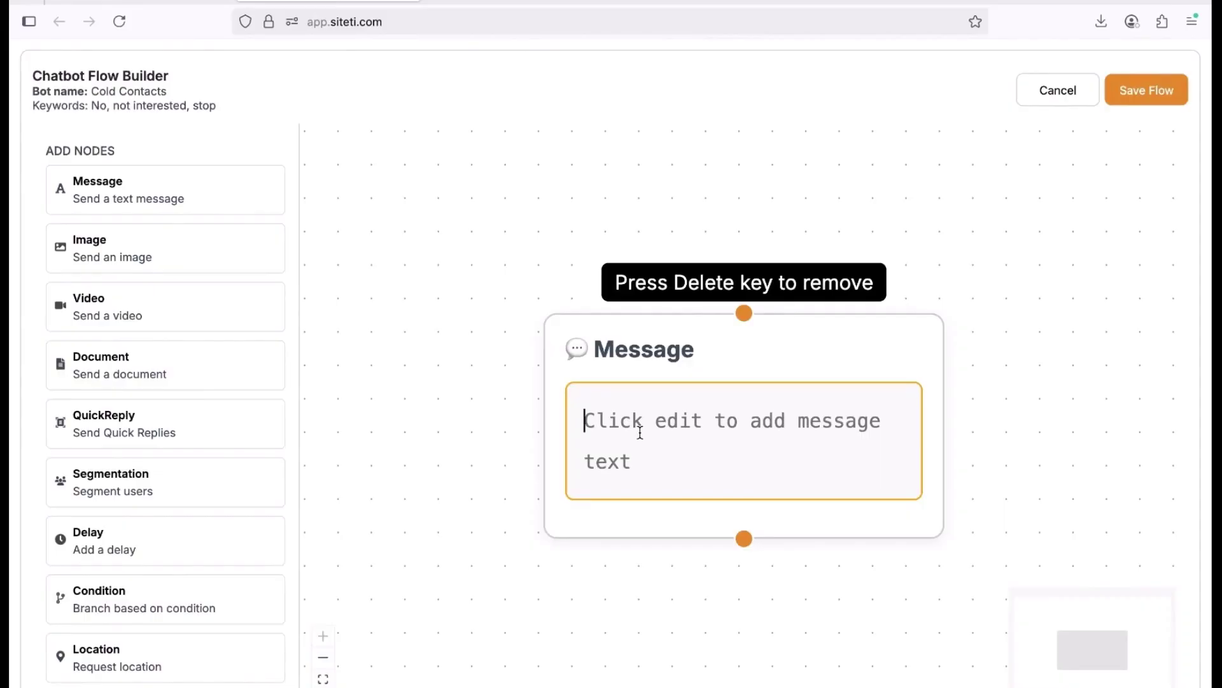
pyautogui.write('My apol')
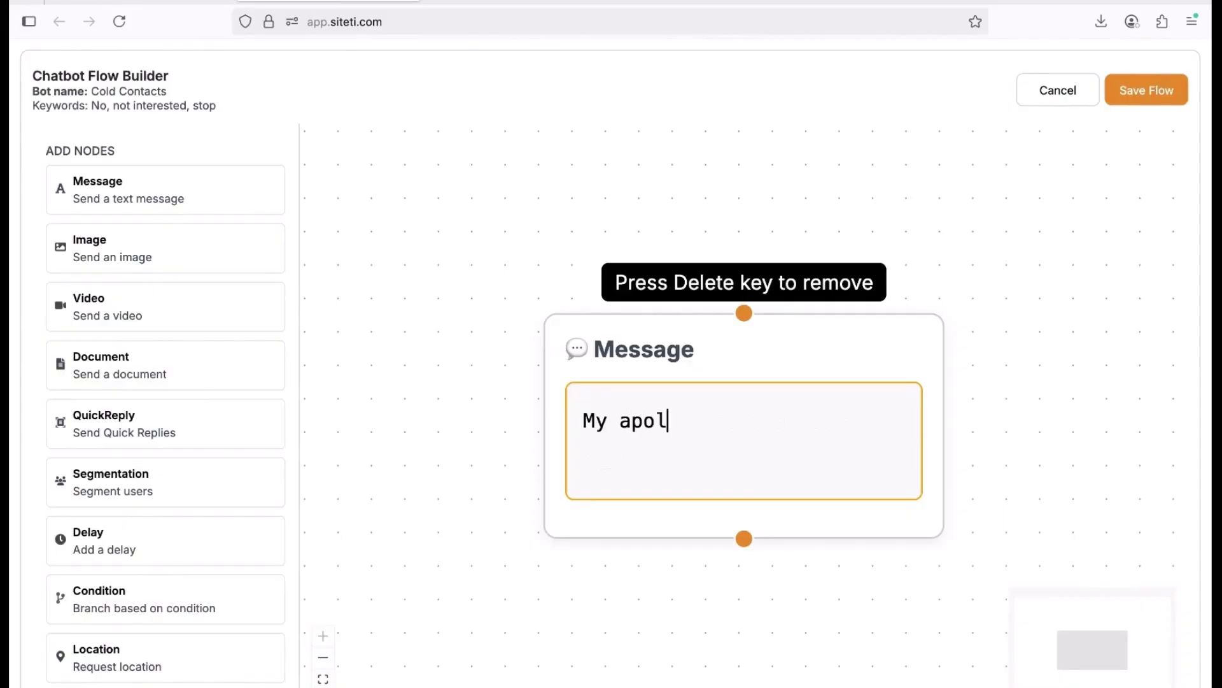
pyautogui.write('ogies for sedning')
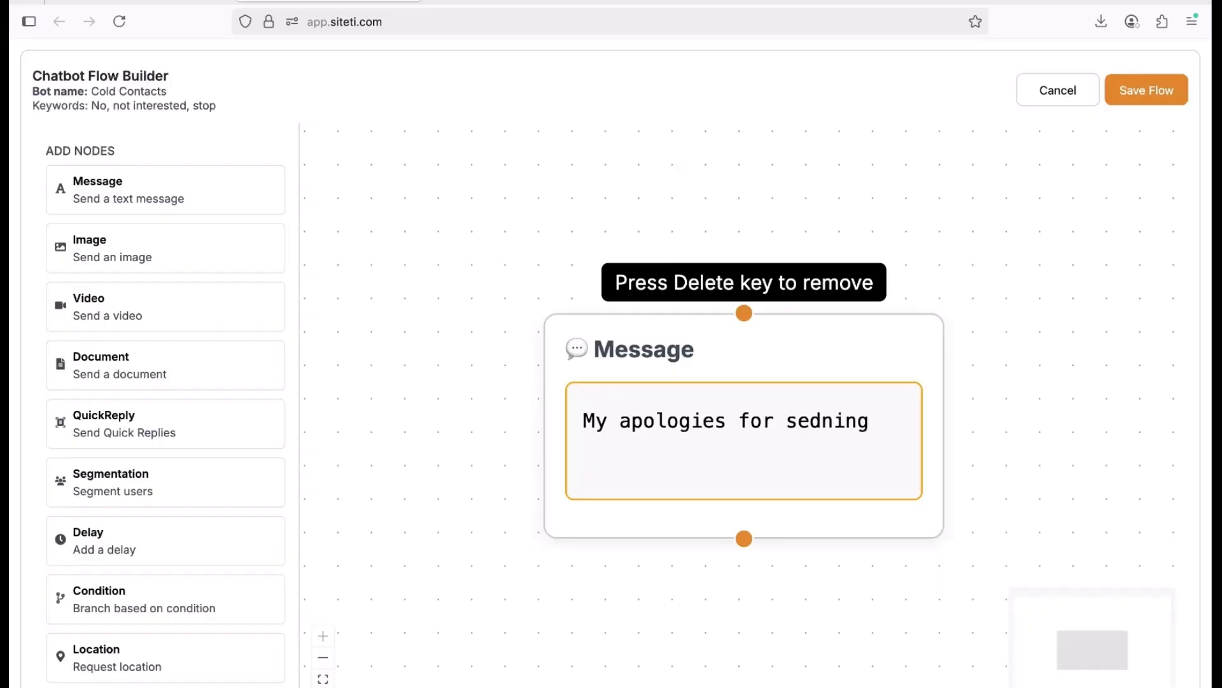
pyautogui.press('BackSpace')
pyautogui.press('BackSpace')
pyautogui.press('BackSpace')
pyautogui.press('BackSpace')
pyautogui.press('BackSpace')
pyautogui.write('nding')
pyautogui.click(627, 342)
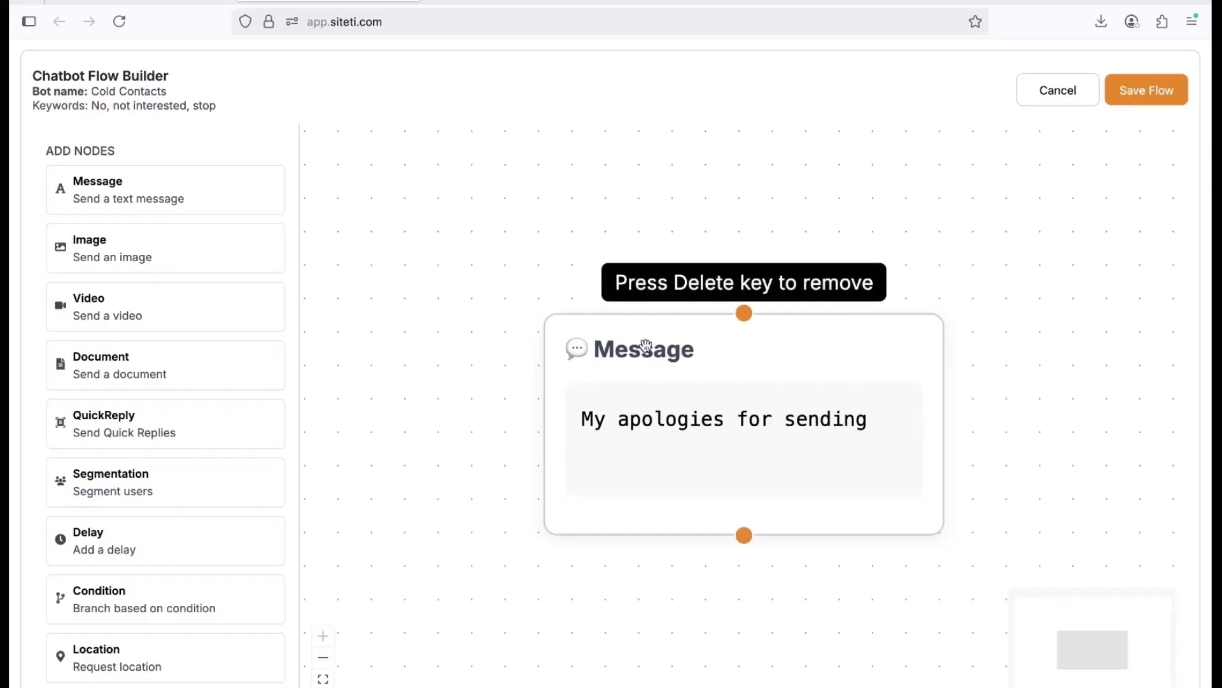
pyautogui.press('Delete')
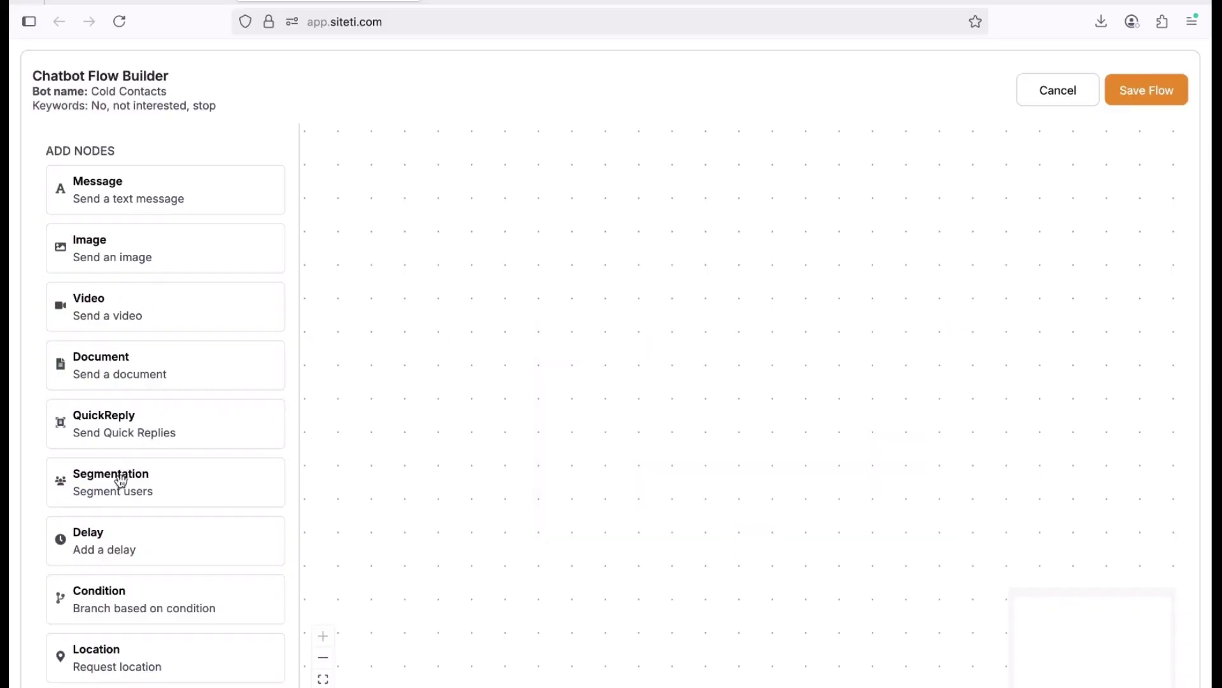
# Add a Segmentation node set to 'cold leads', save the flow, and exit the builder.
pyautogui.moveTo(120, 481); pyautogui.dragTo(630, 354)
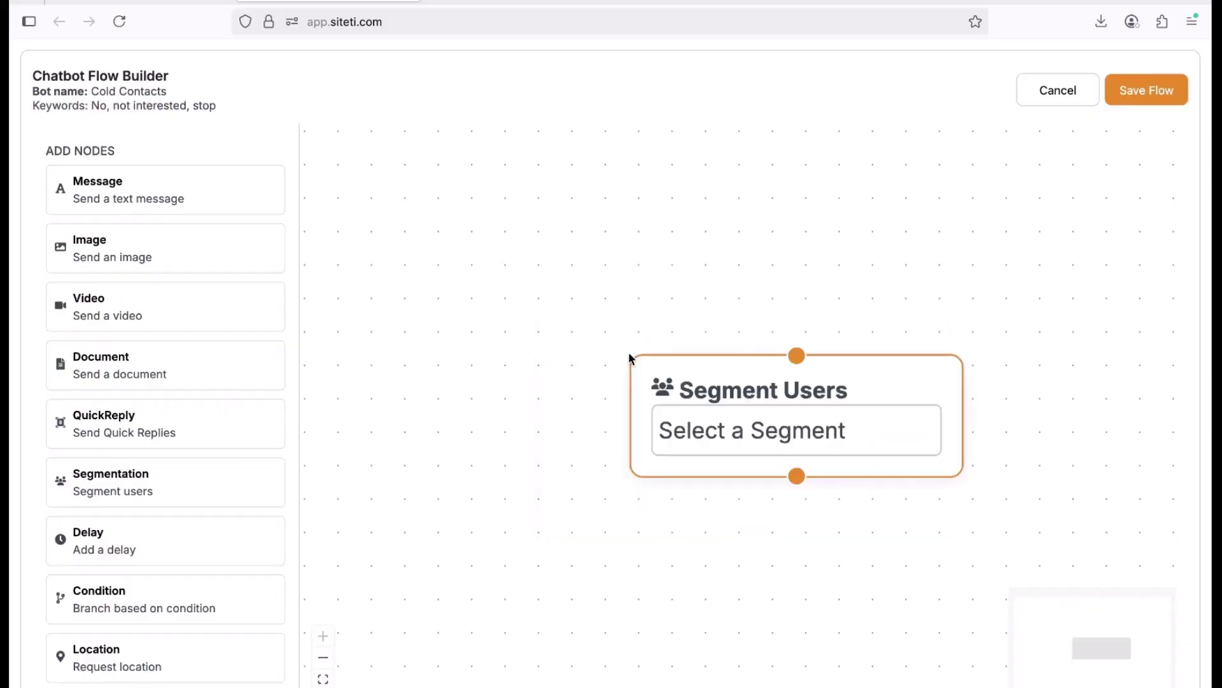
pyautogui.click(747, 439)
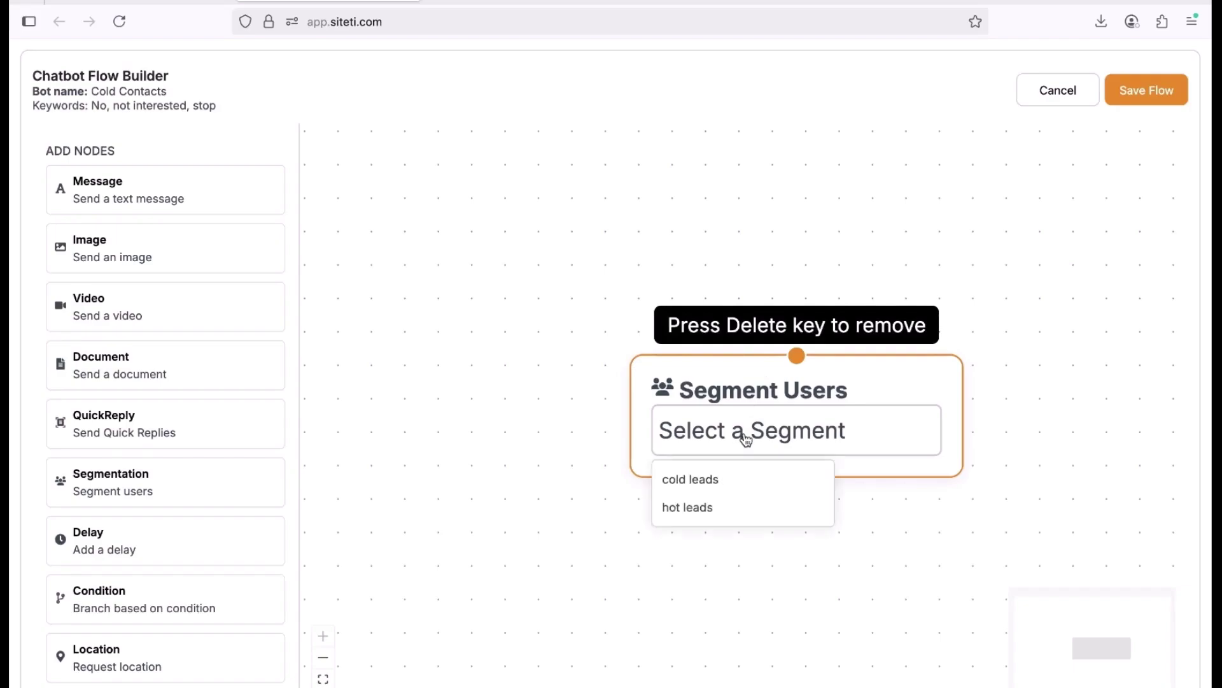
pyautogui.click(707, 483)
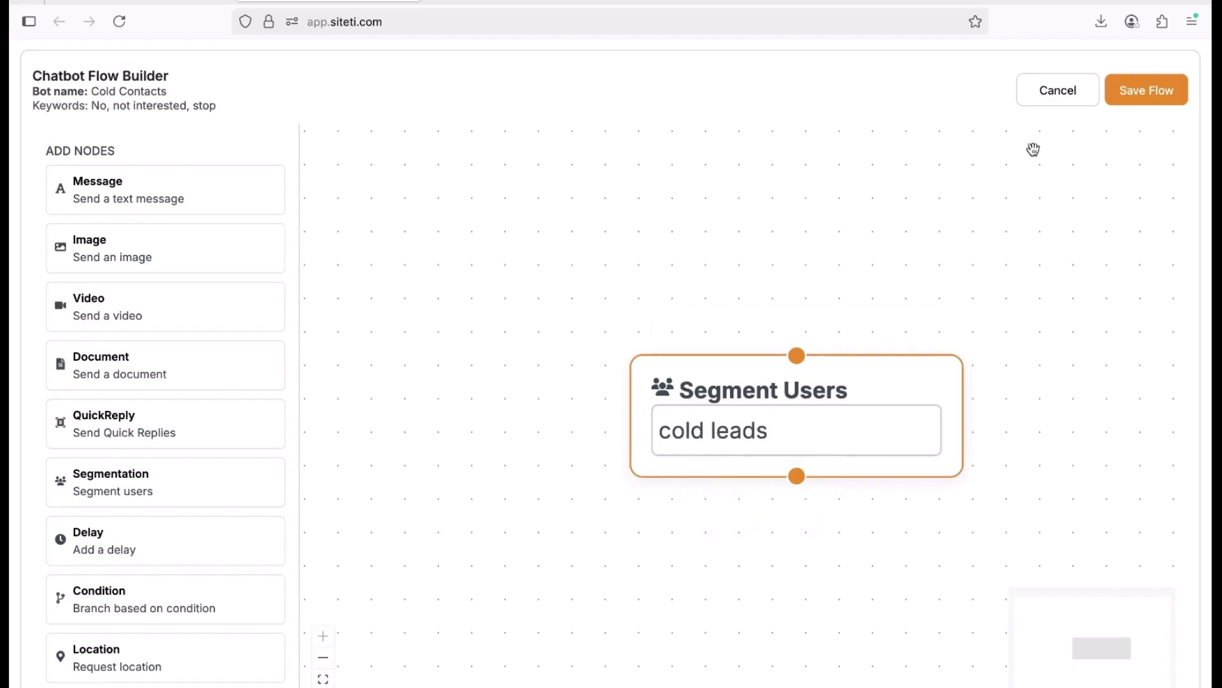
pyautogui.click(1165, 89)
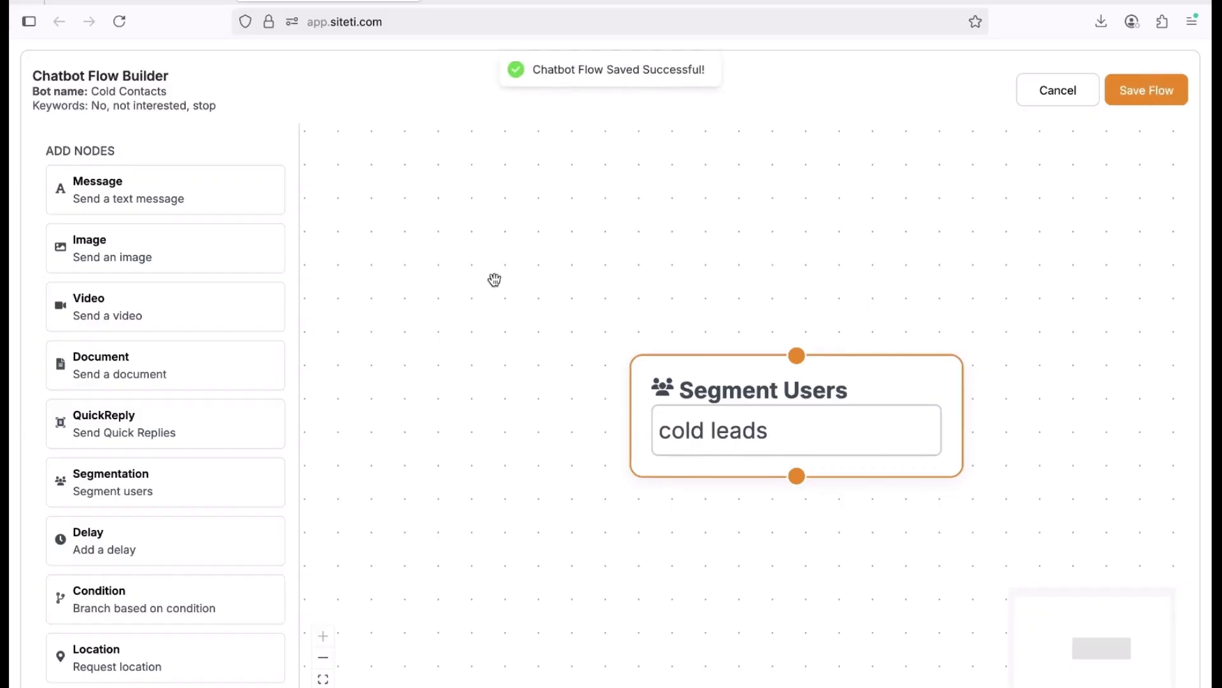
pyautogui.click(1050, 100)
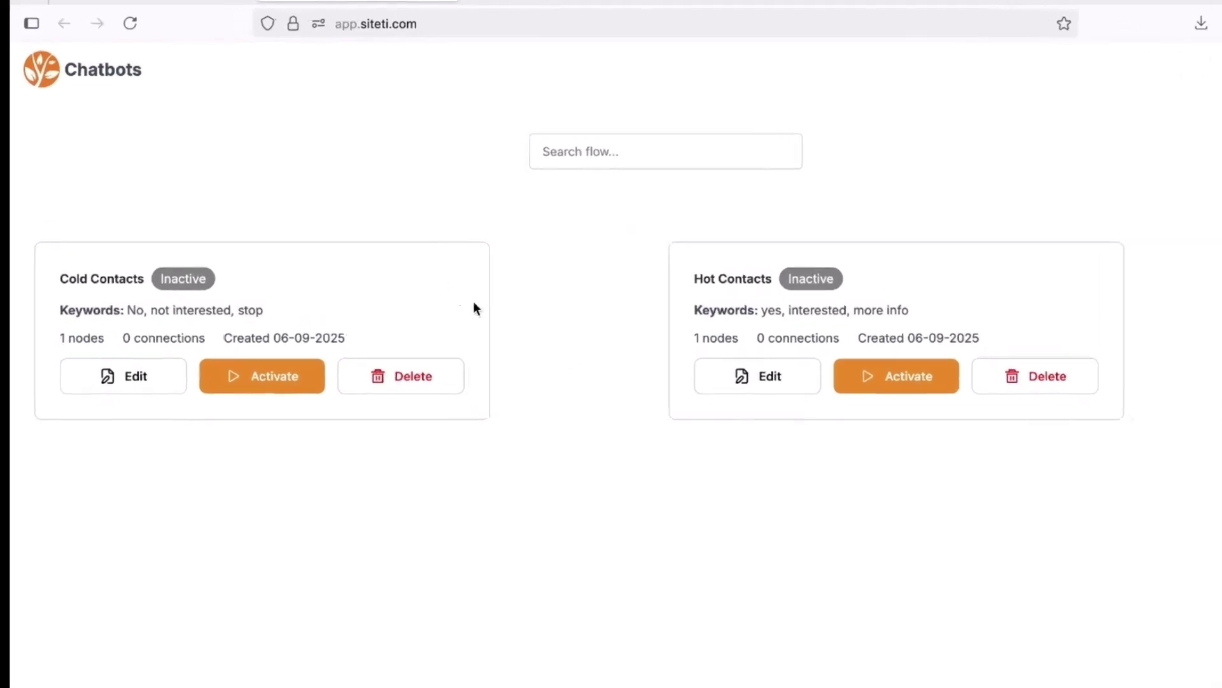
# Activate the Cold Contacts and Hot Contacts chatbot cards.
pyautogui.click(264, 404)
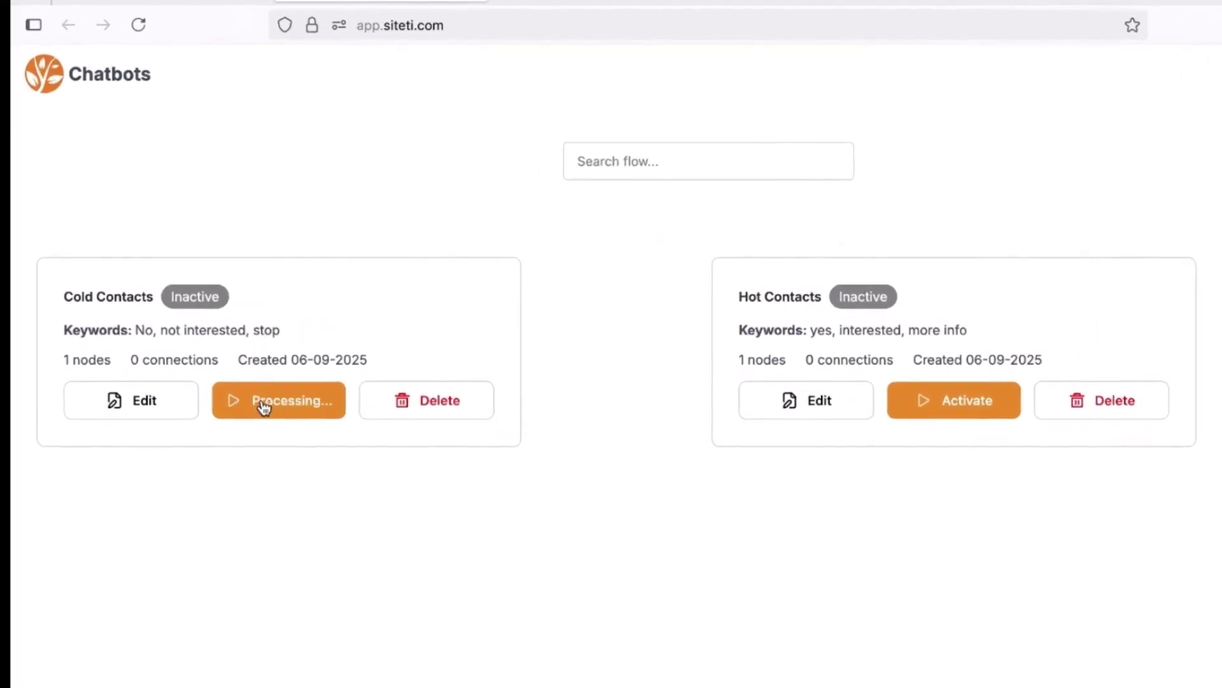
pyautogui.click(938, 405)
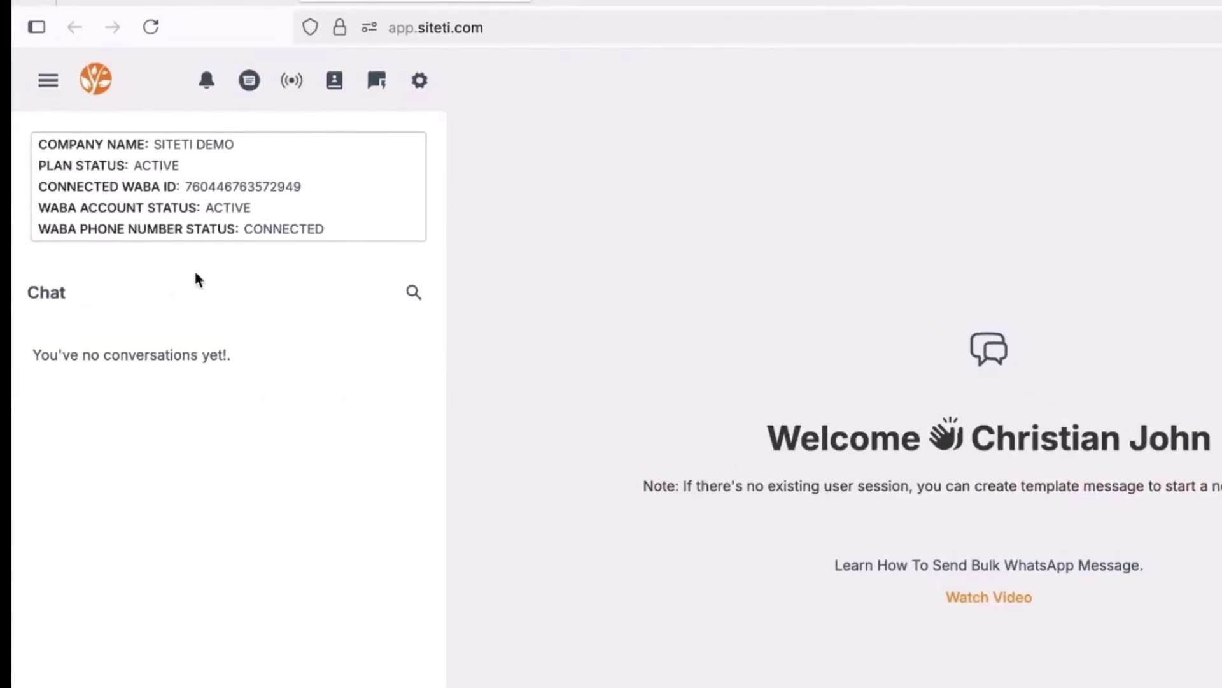
pyautogui.click(48, 84)
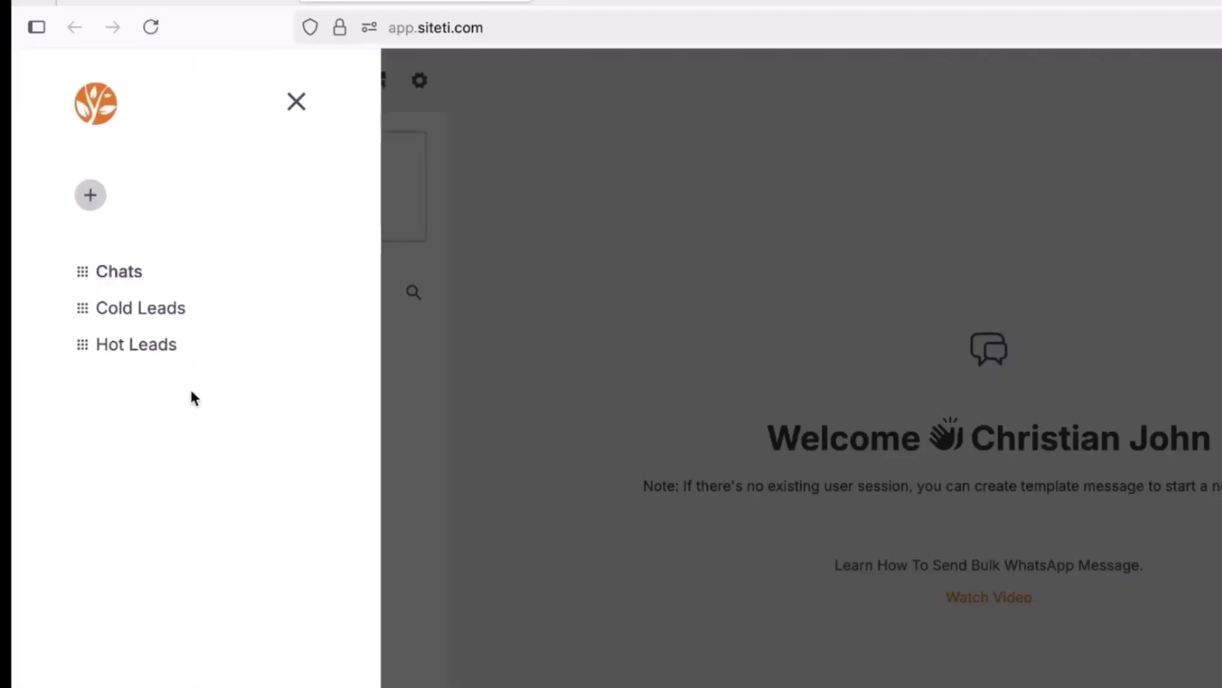
pyautogui.moveTo(258, 350)
pyautogui.moveTo(142, 347)
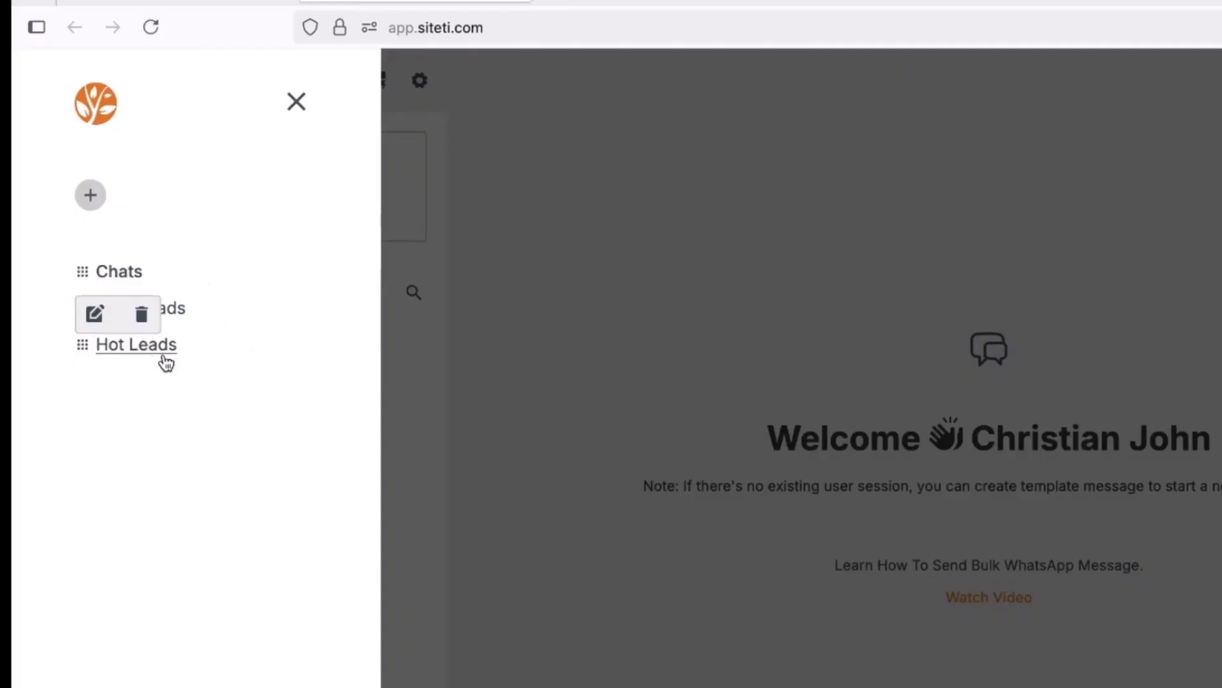
pyautogui.click(571, 364)
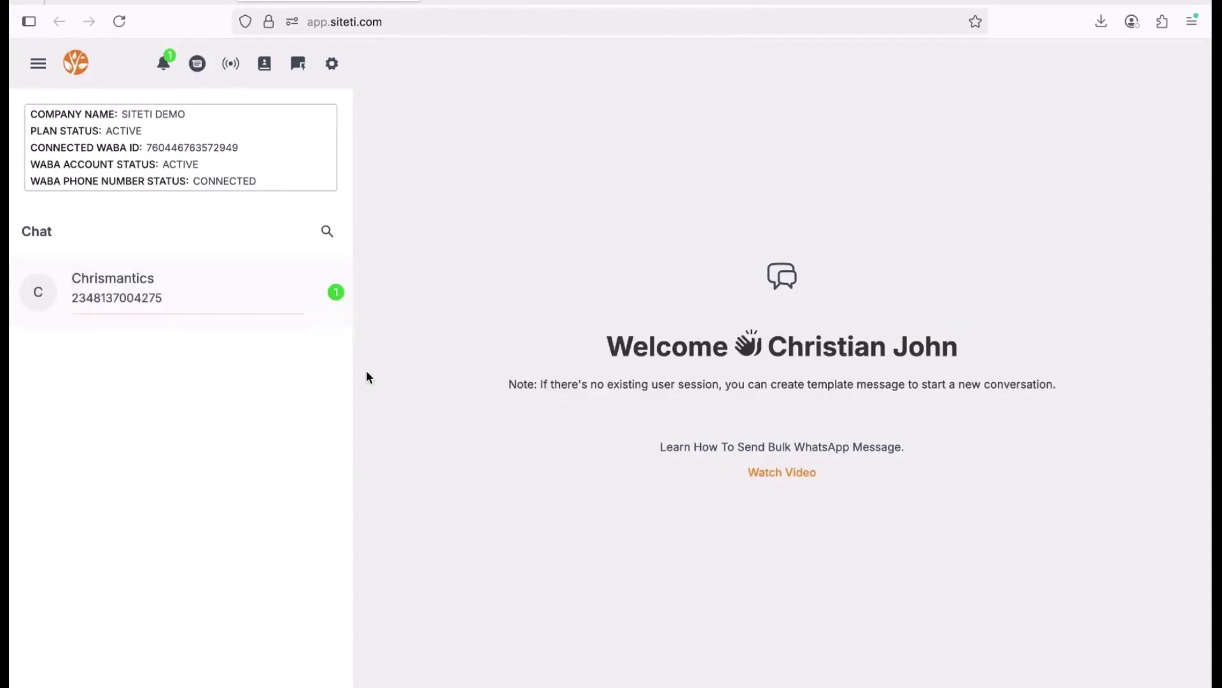
# Open the new contact's conversation, then filter the chat list to Hot Leads.
pyautogui.moveTo(178, 270)
pyautogui.click(139, 288)
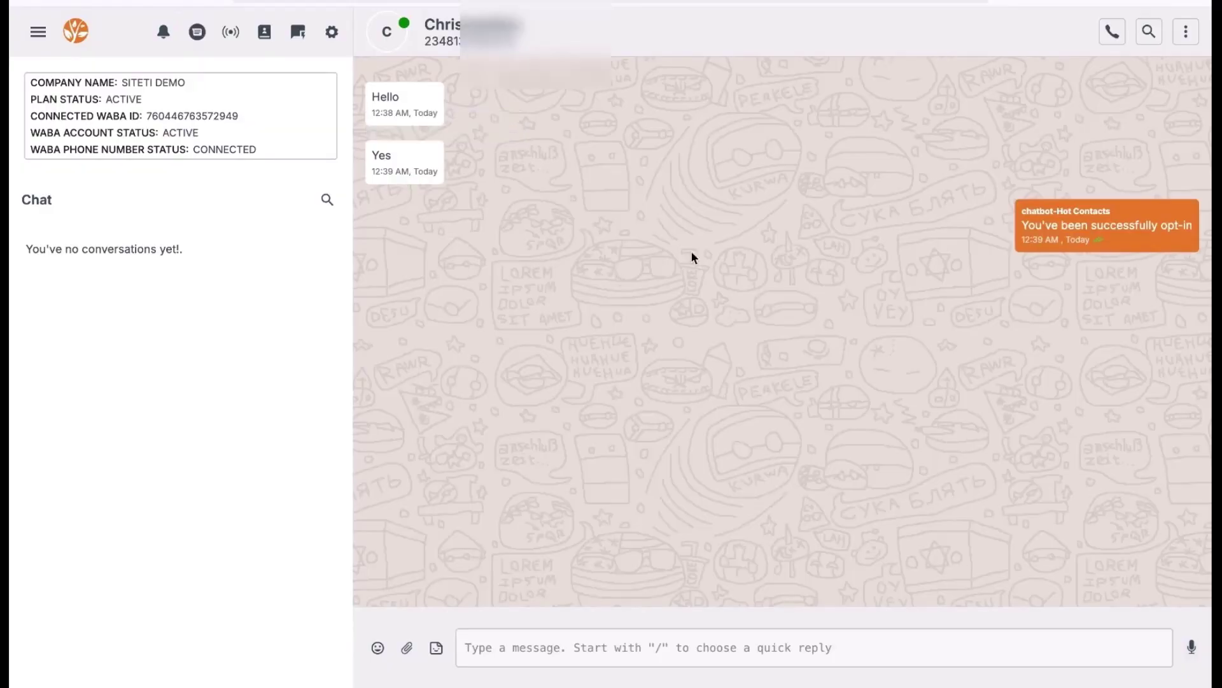
pyautogui.moveTo(1107, 224)
pyautogui.moveTo(1135, 251)
pyautogui.click(38, 32)
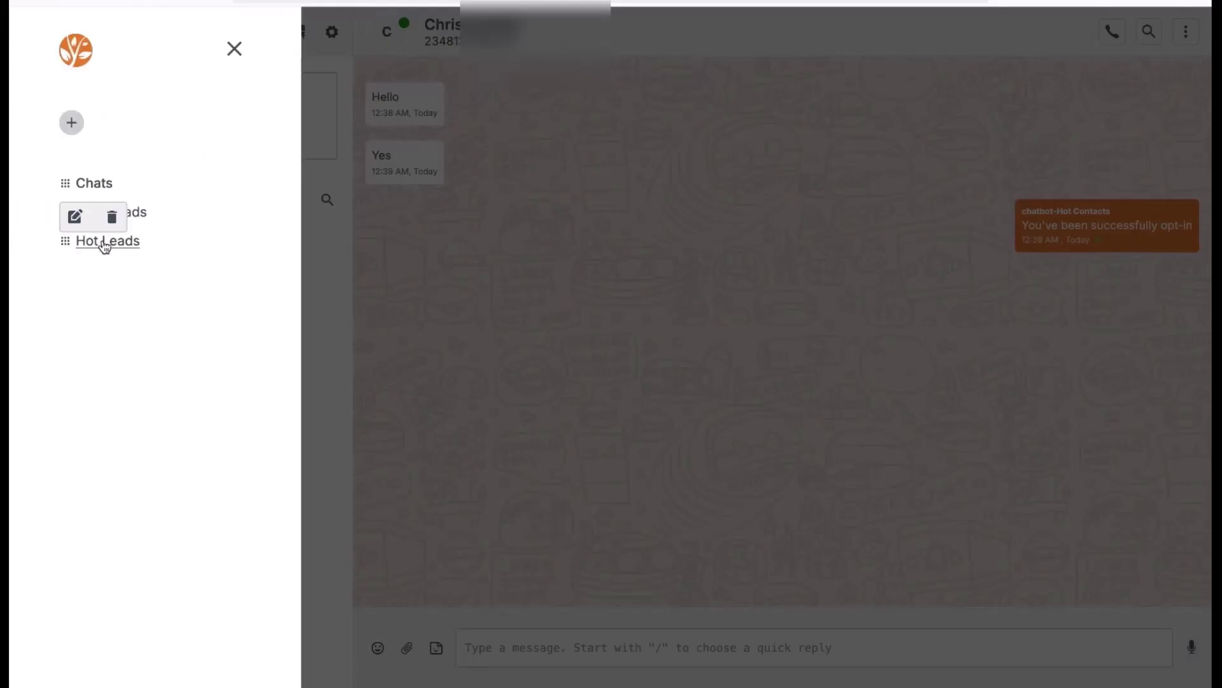
pyautogui.click(105, 243)
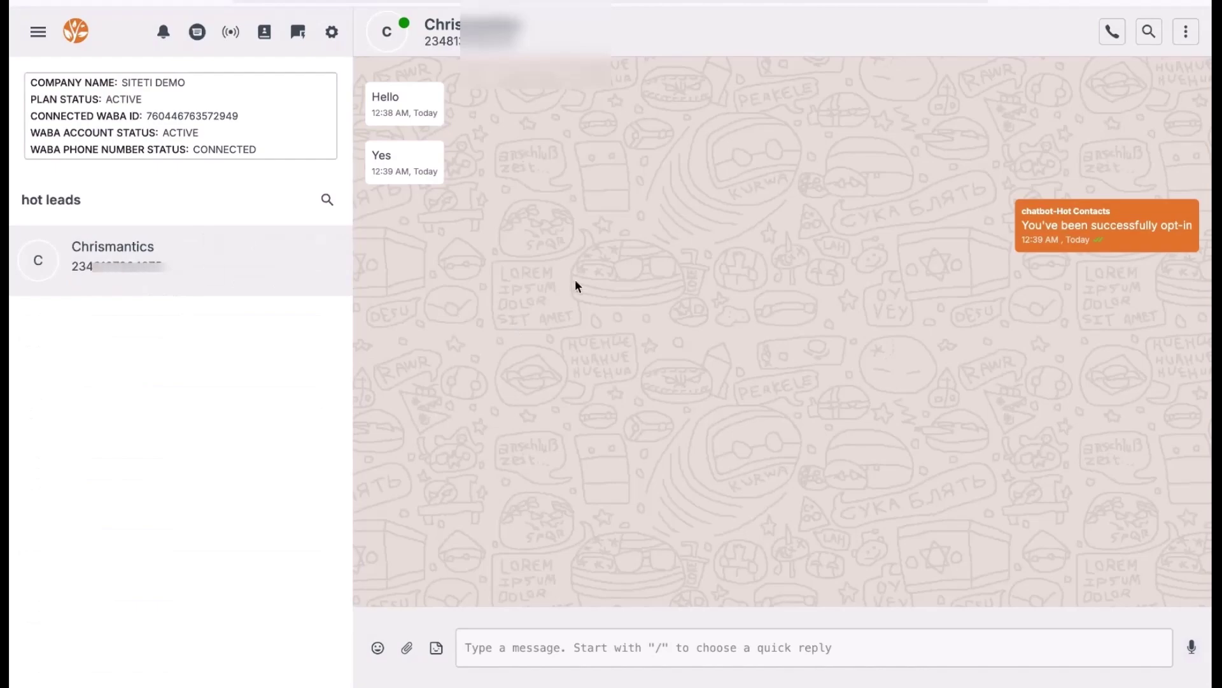
pyautogui.moveTo(106, 272)
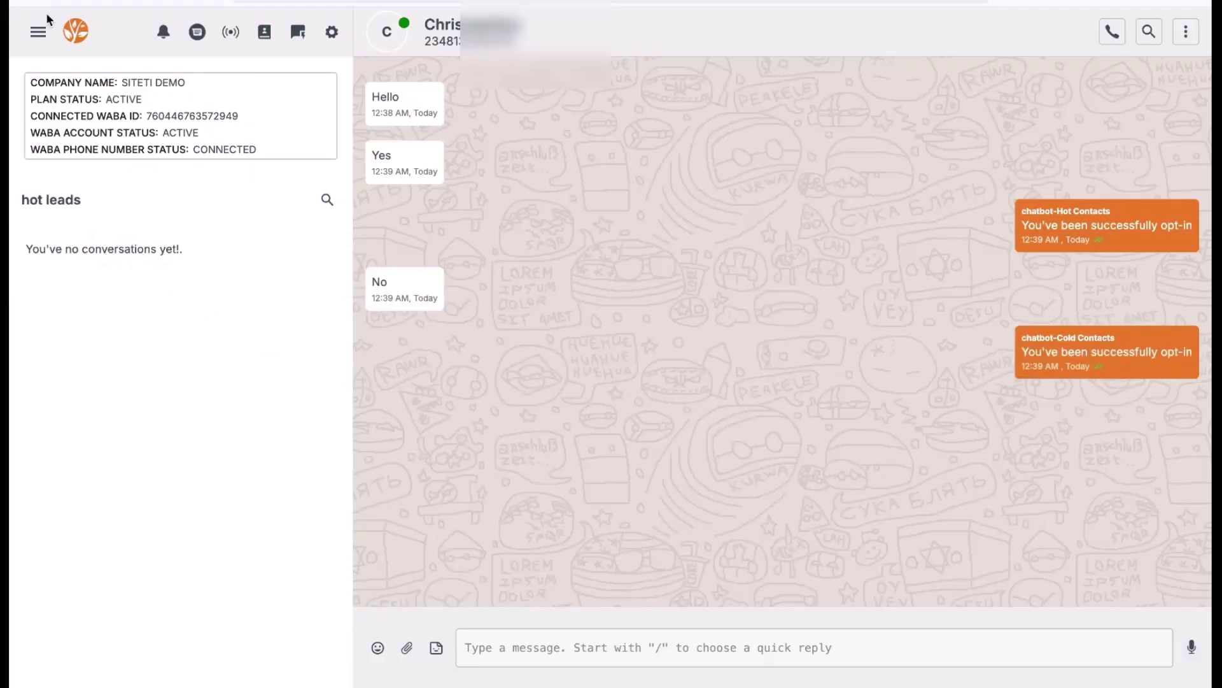
# Filter the chat list to the Cold Leads segment to find the contact who replied No.
pyautogui.click(37, 32)
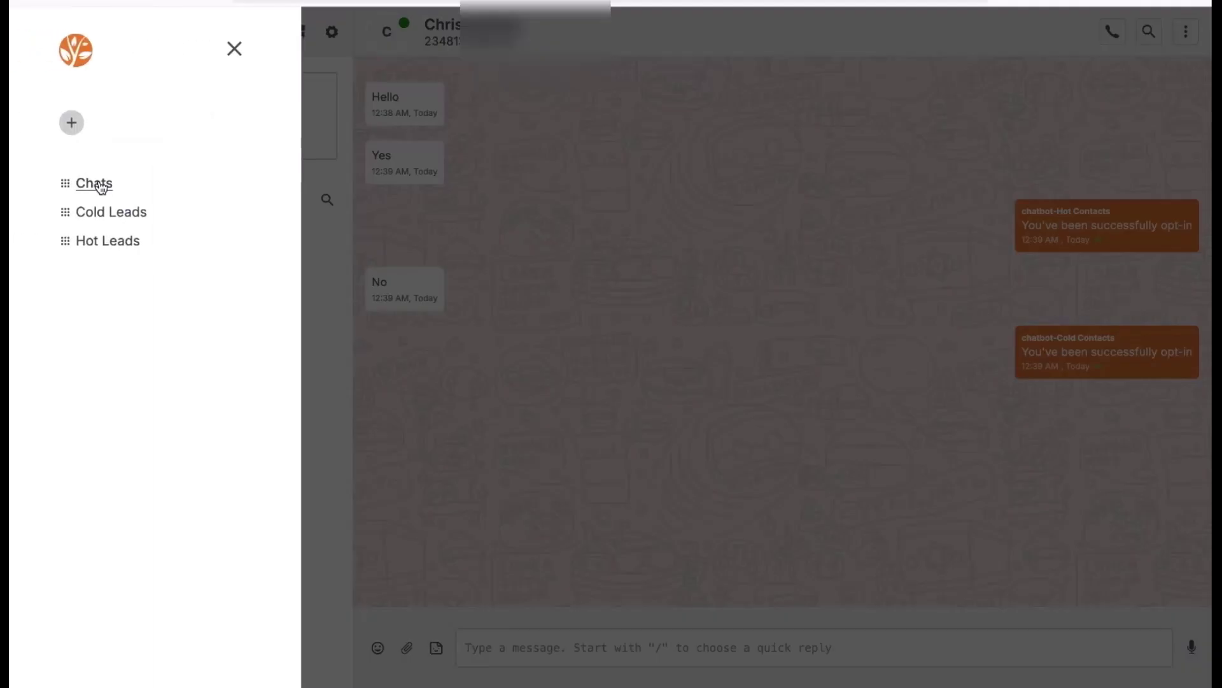
pyautogui.click(95, 212)
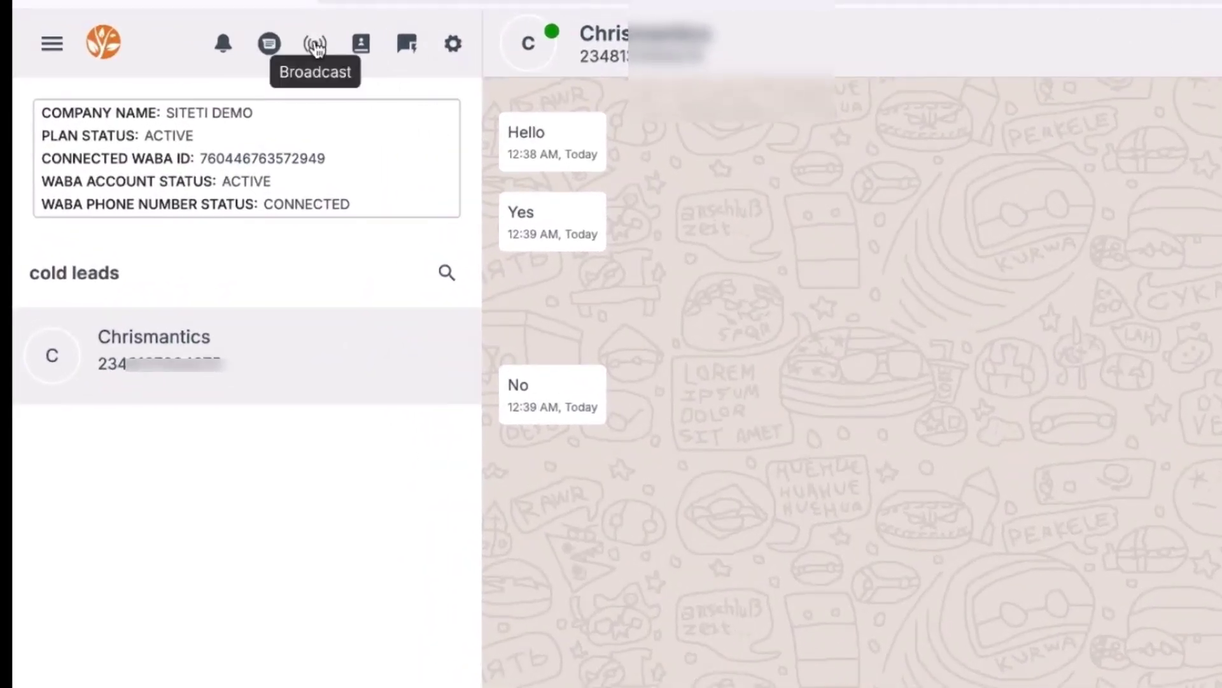
# Start a broadcast of the intro_message template from the Broadcast templates page.
pyautogui.click(316, 46)
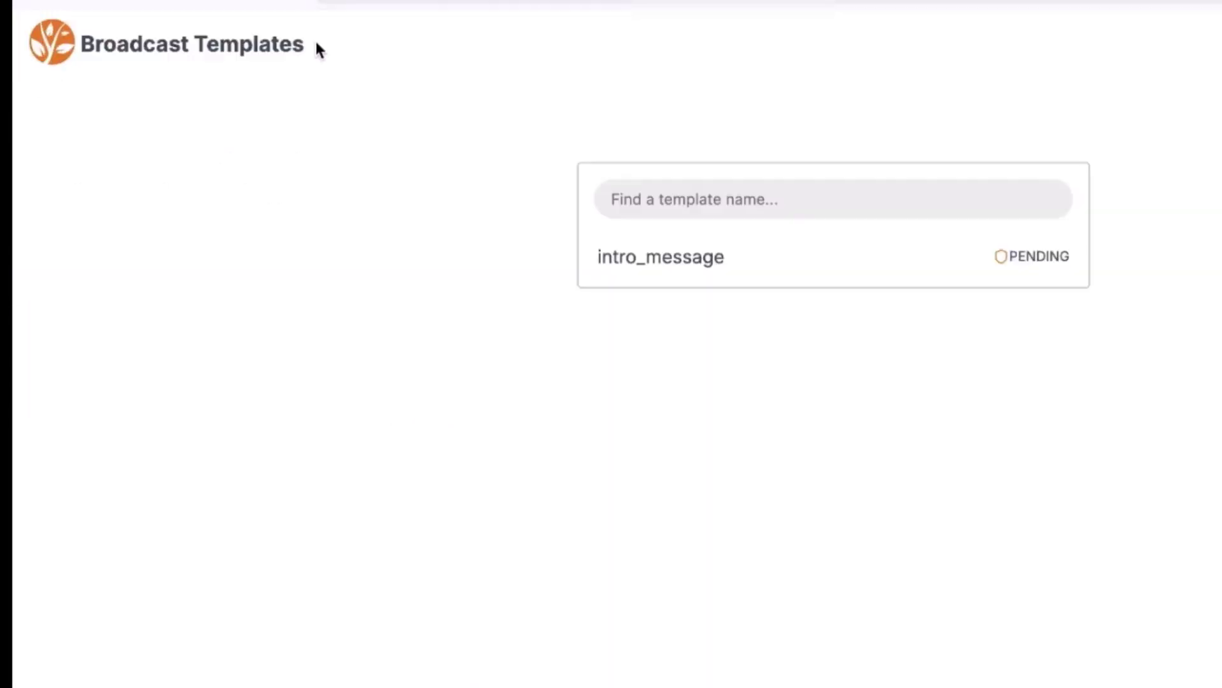
pyautogui.moveTo(825, 275)
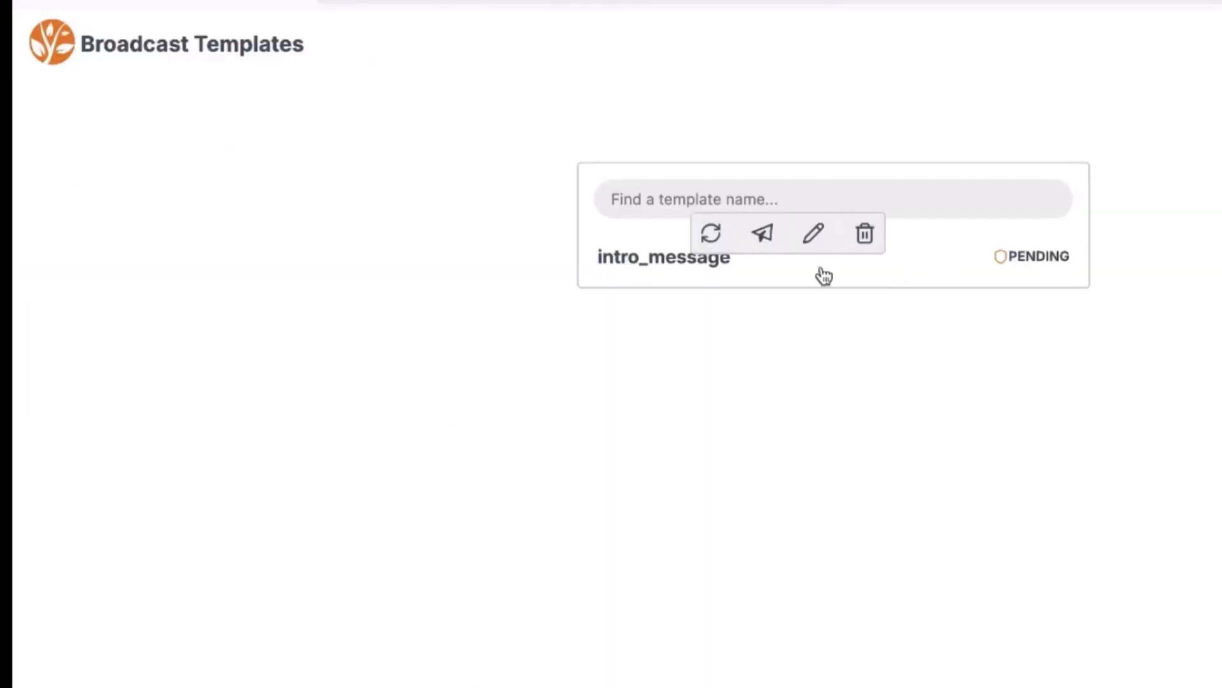
pyautogui.click(762, 233)
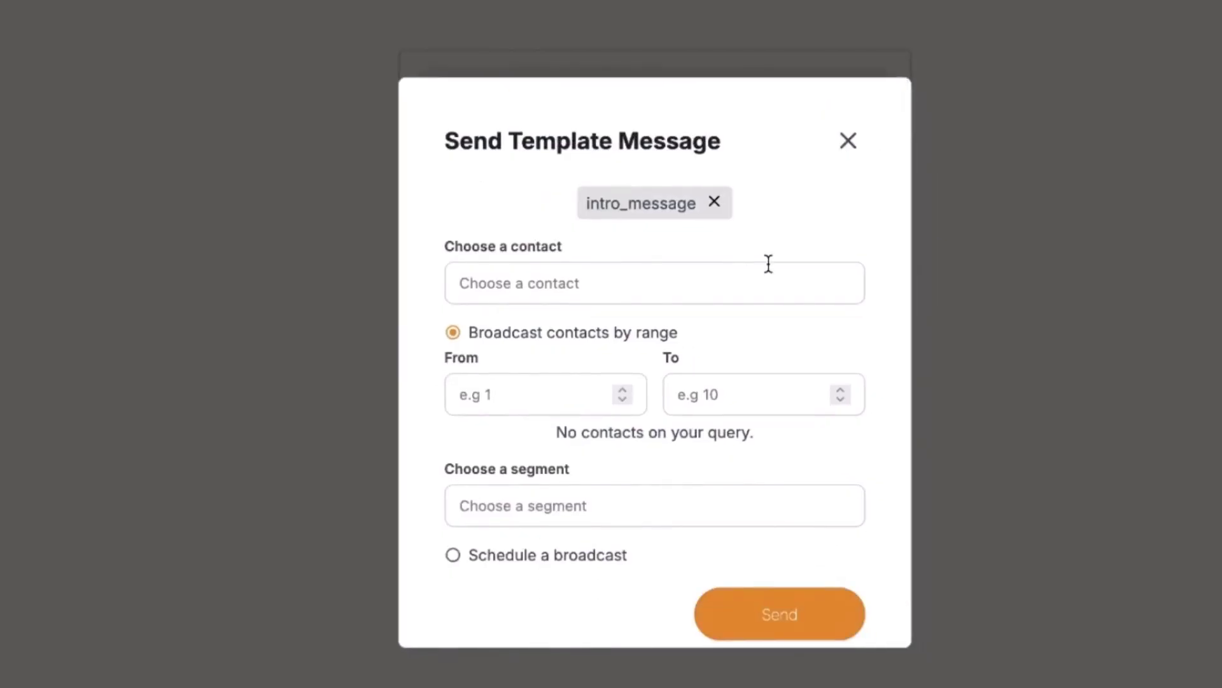
# Set the contact range to 1 to 1 and target the cold leads segment.
pyautogui.click(659, 283)
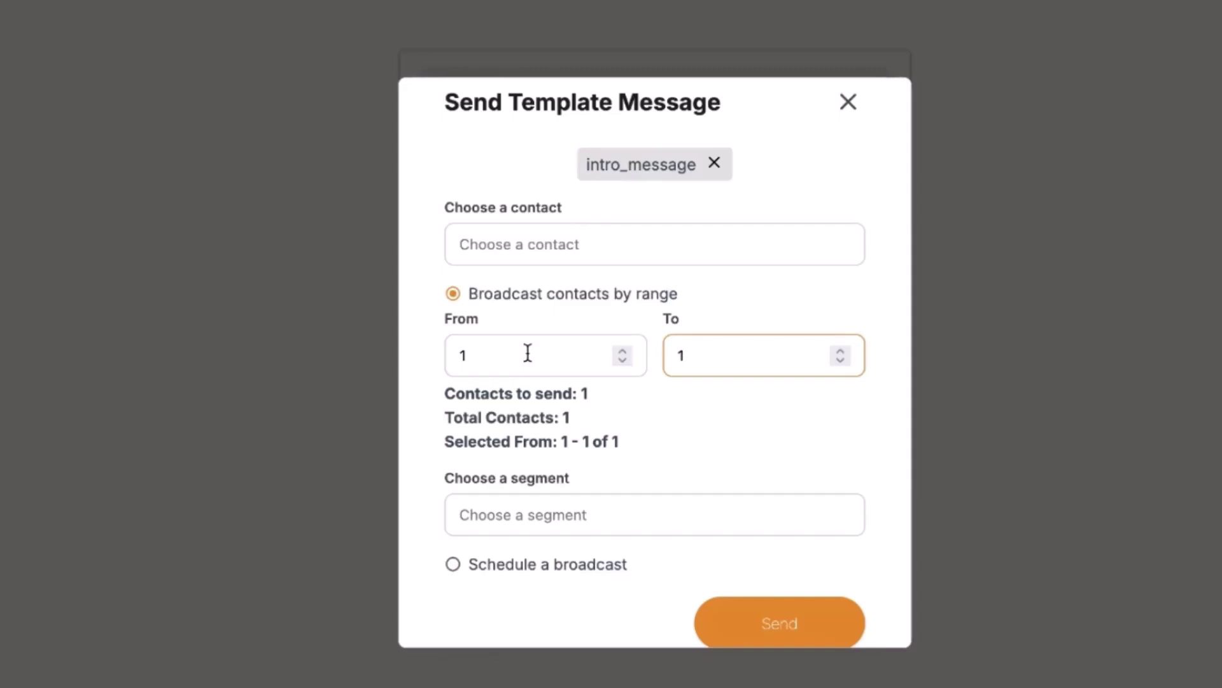
pyautogui.scroll(-1, 550, 360)
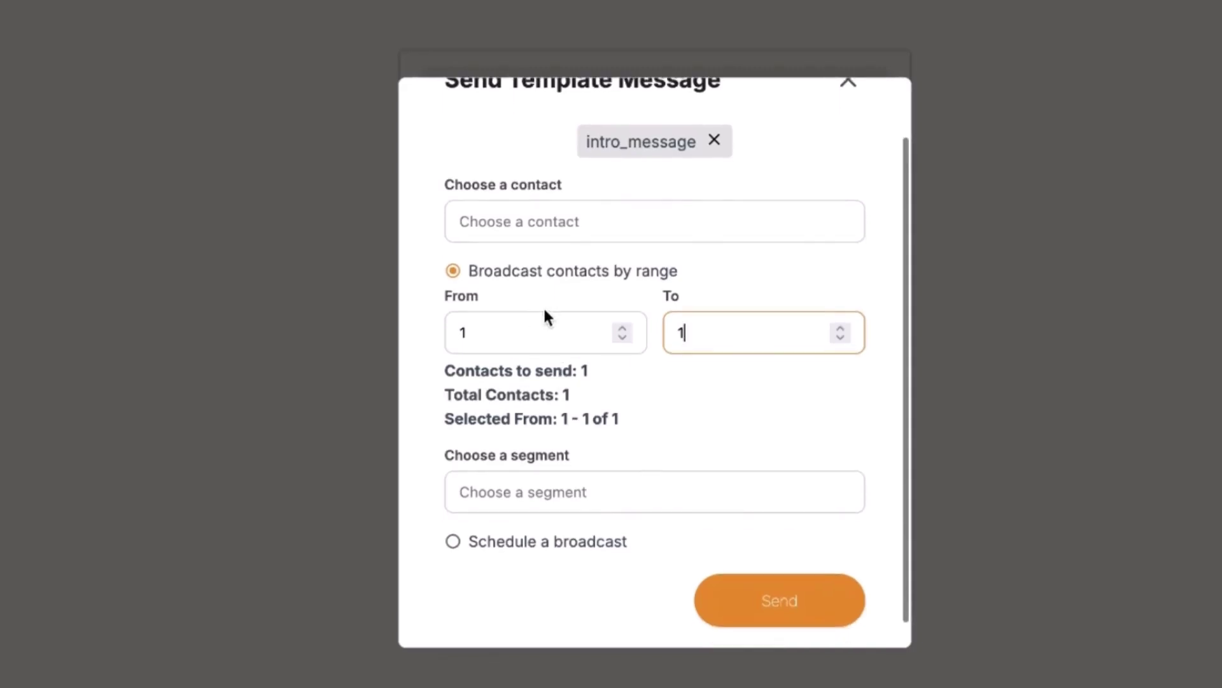
pyautogui.scroll(2, 503, 287)
pyautogui.click(527, 285)
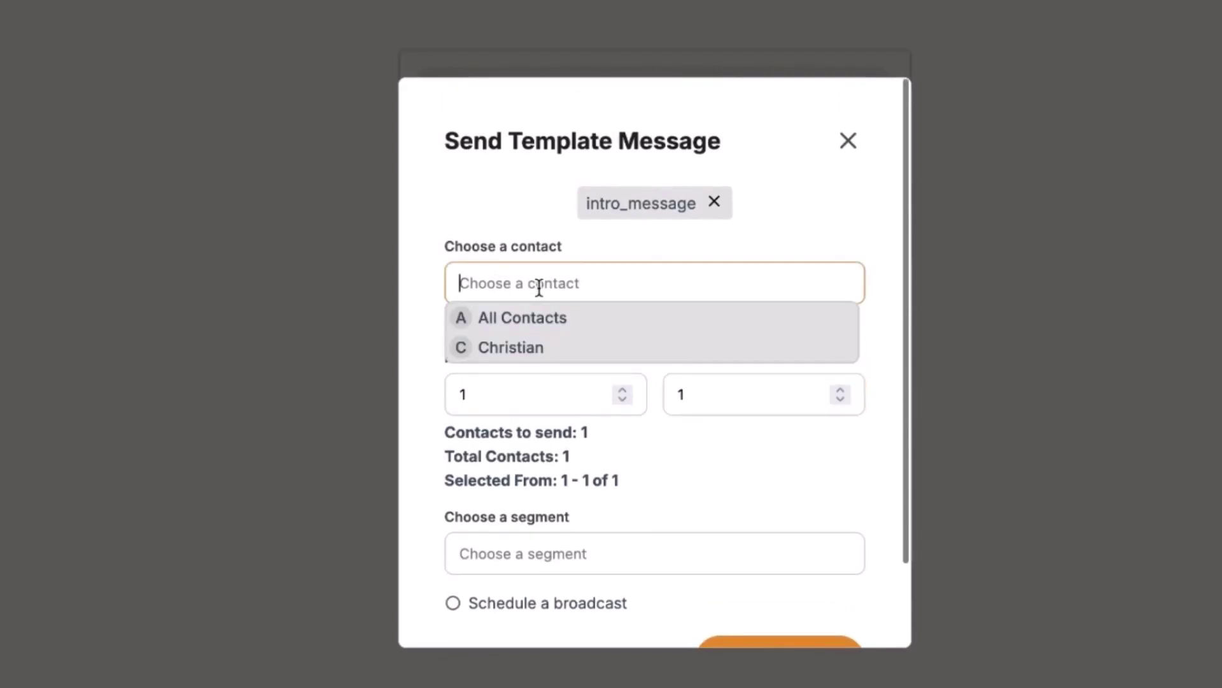
pyautogui.click(774, 258)
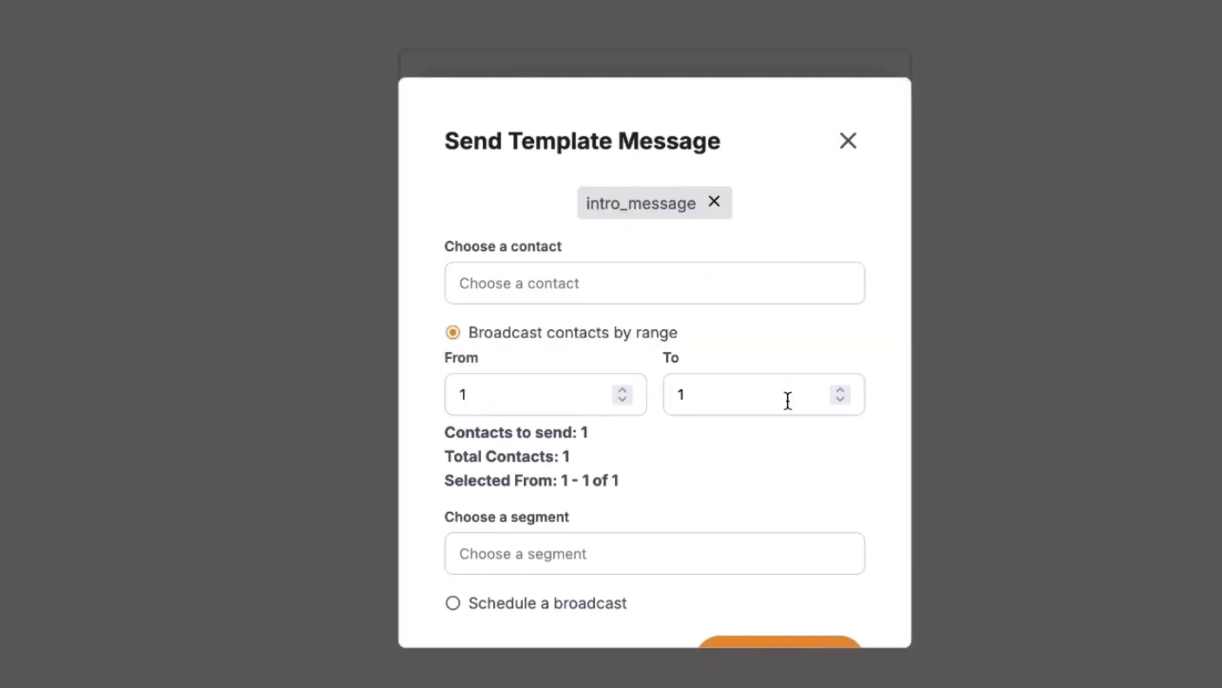
pyautogui.scroll(-3, 785, 401)
pyautogui.click(623, 465)
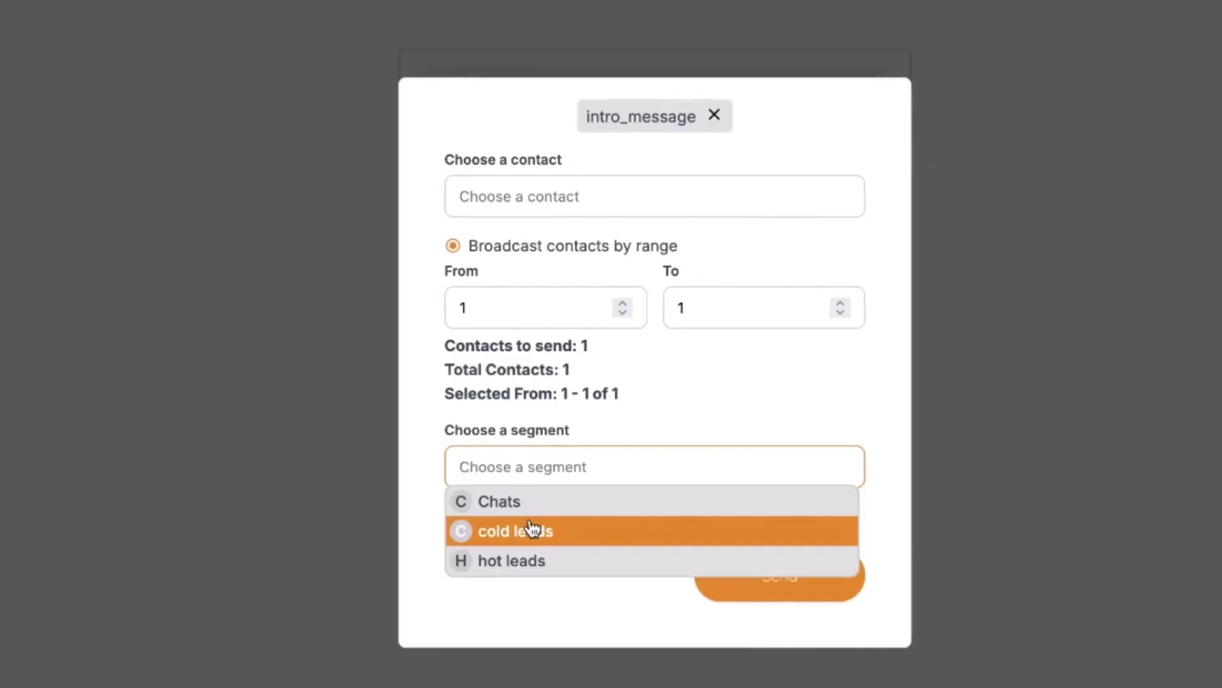
pyautogui.click(492, 533)
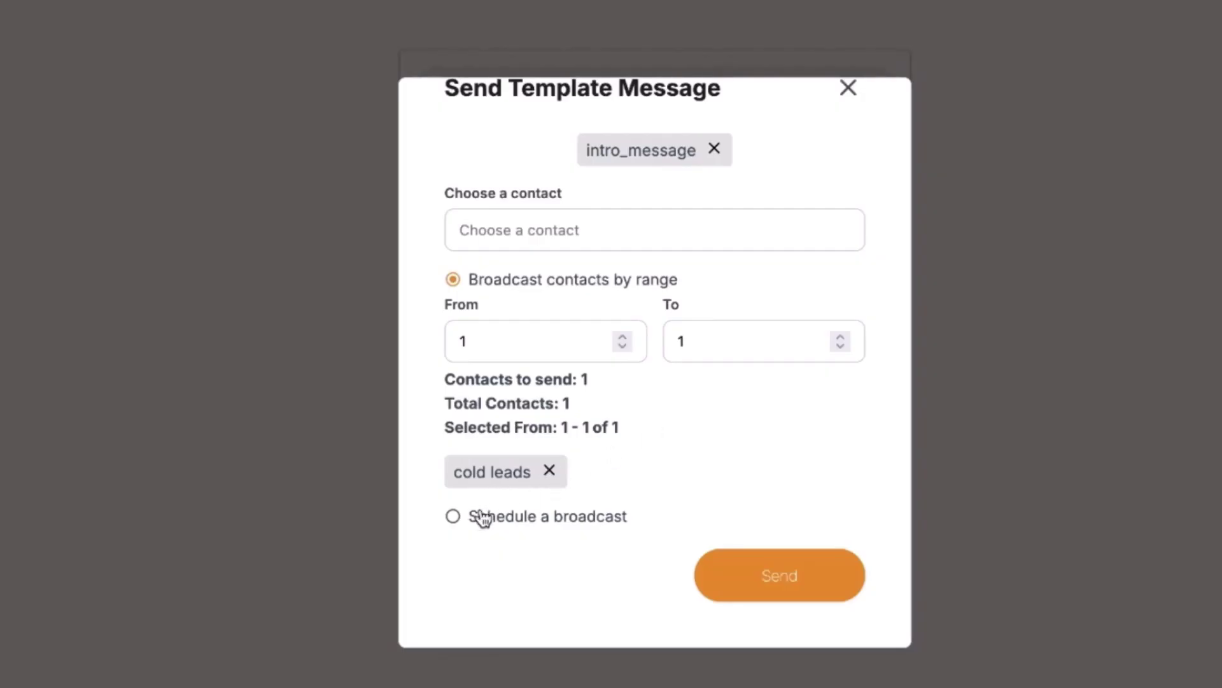
# Schedule the broadcast for 08/09/2025 at 08:30.
pyautogui.click(454, 517)
pyautogui.scroll(-3, 601, 484)
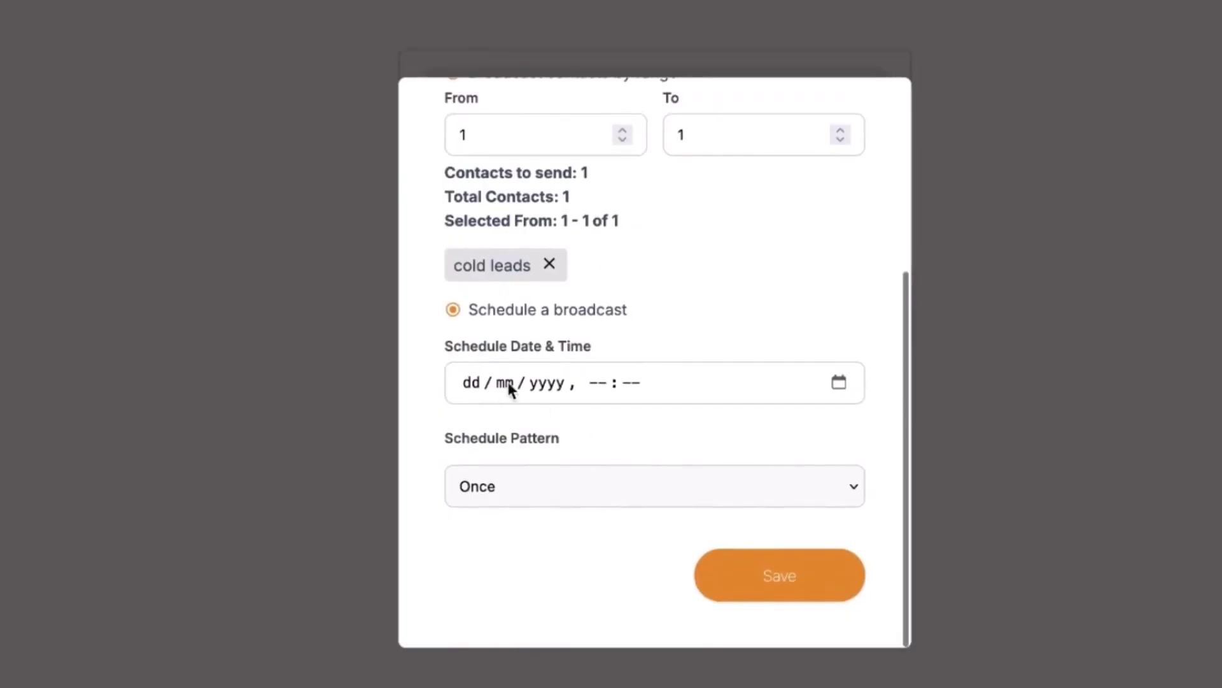
pyautogui.click(470, 384)
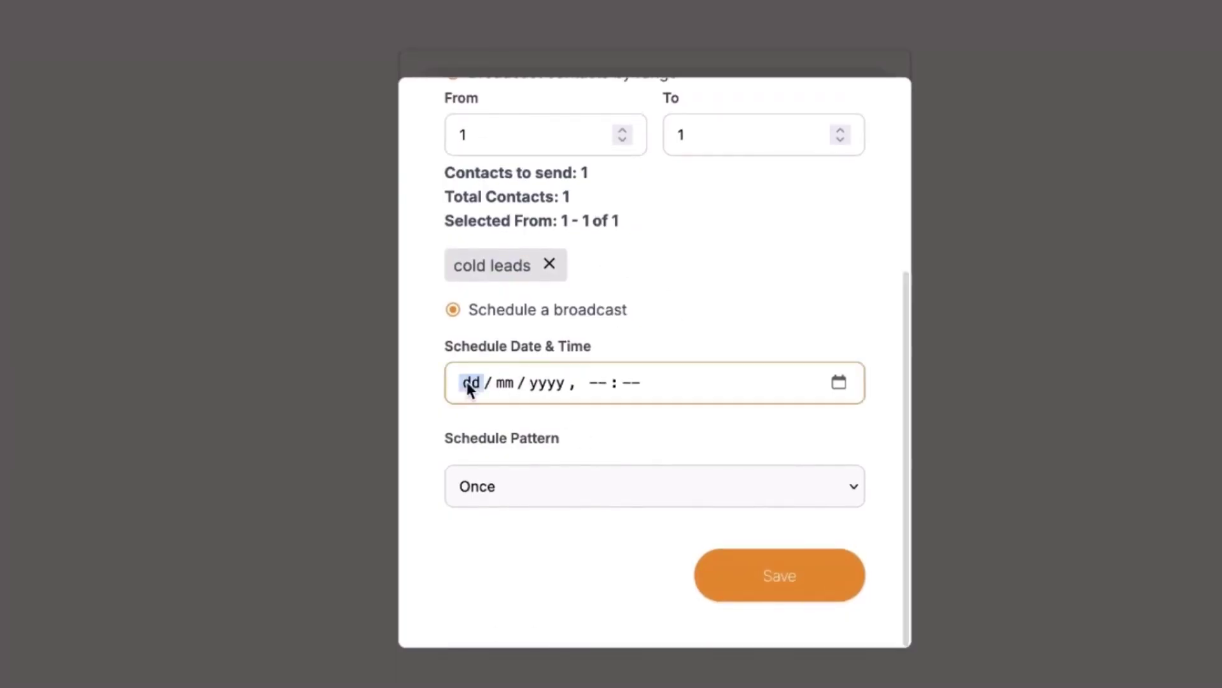
pyautogui.click(838, 382)
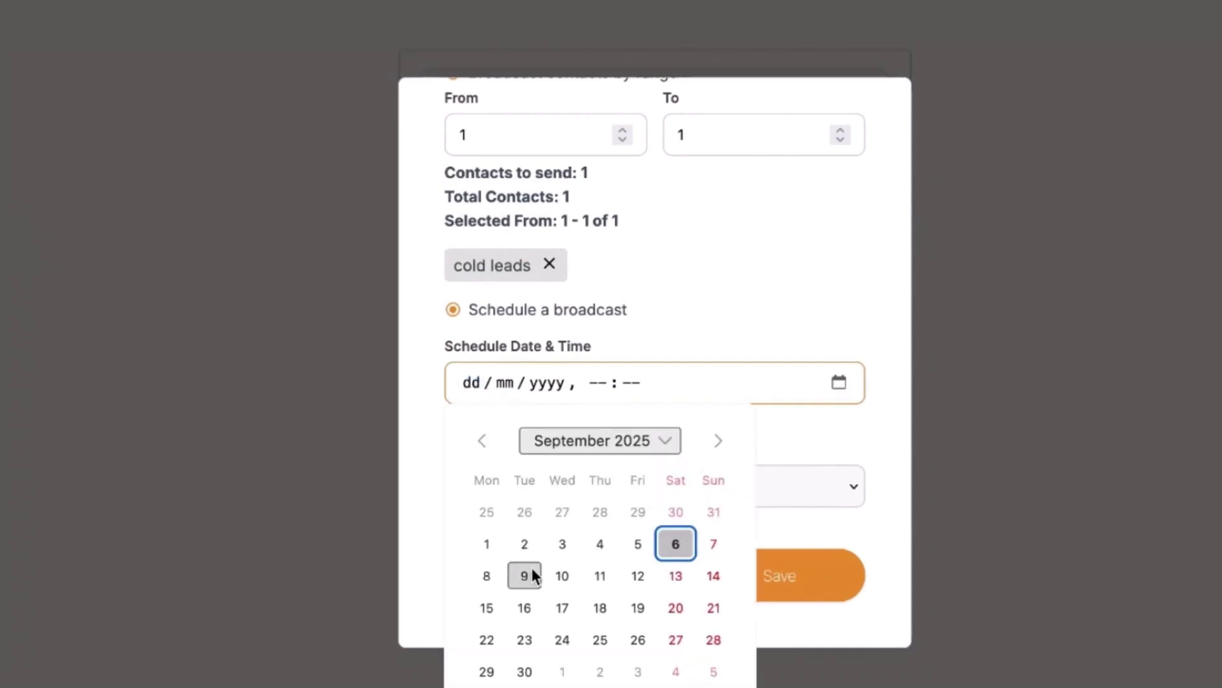
pyautogui.click(487, 575)
pyautogui.click(598, 384)
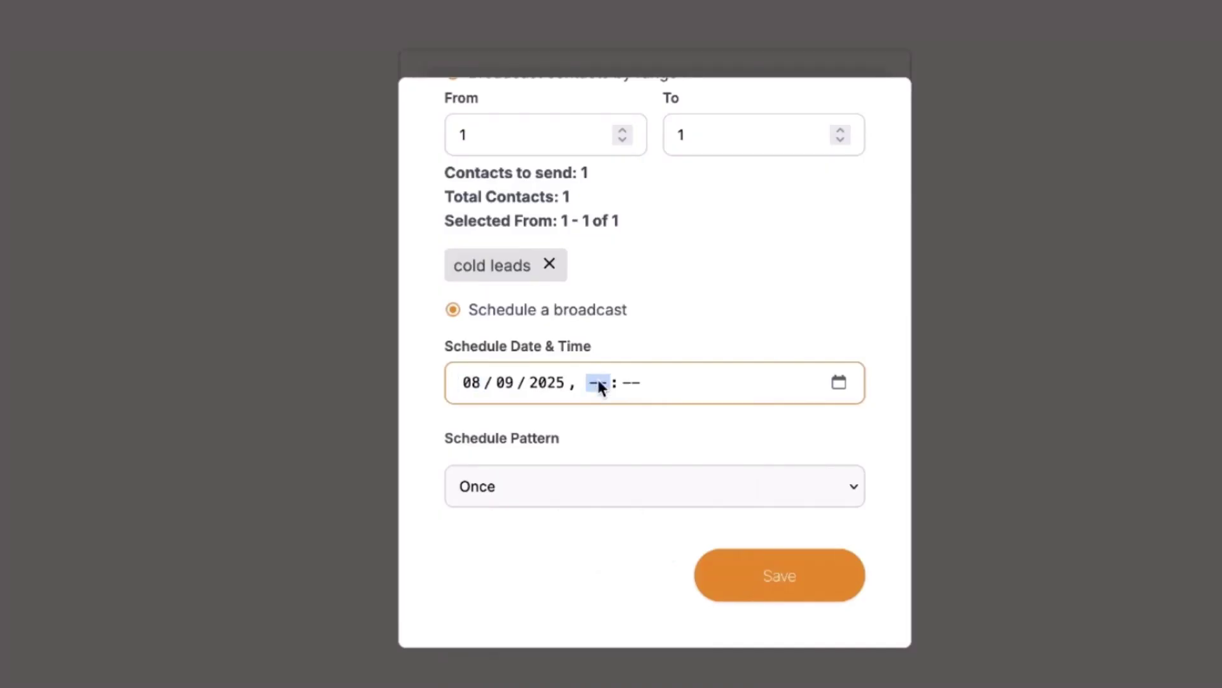
pyautogui.write('0830')
# Set the schedule pattern to Monthly so the broadcast repeats each month.
pyautogui.click(617, 489)
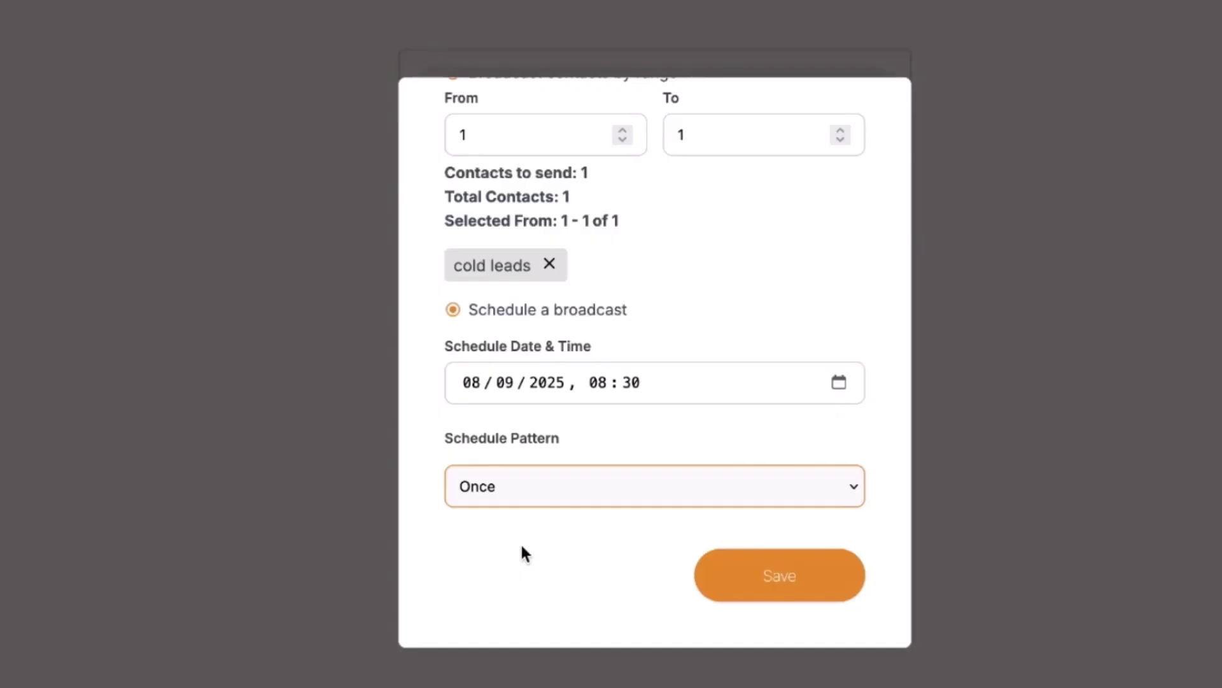
pyautogui.press('m')
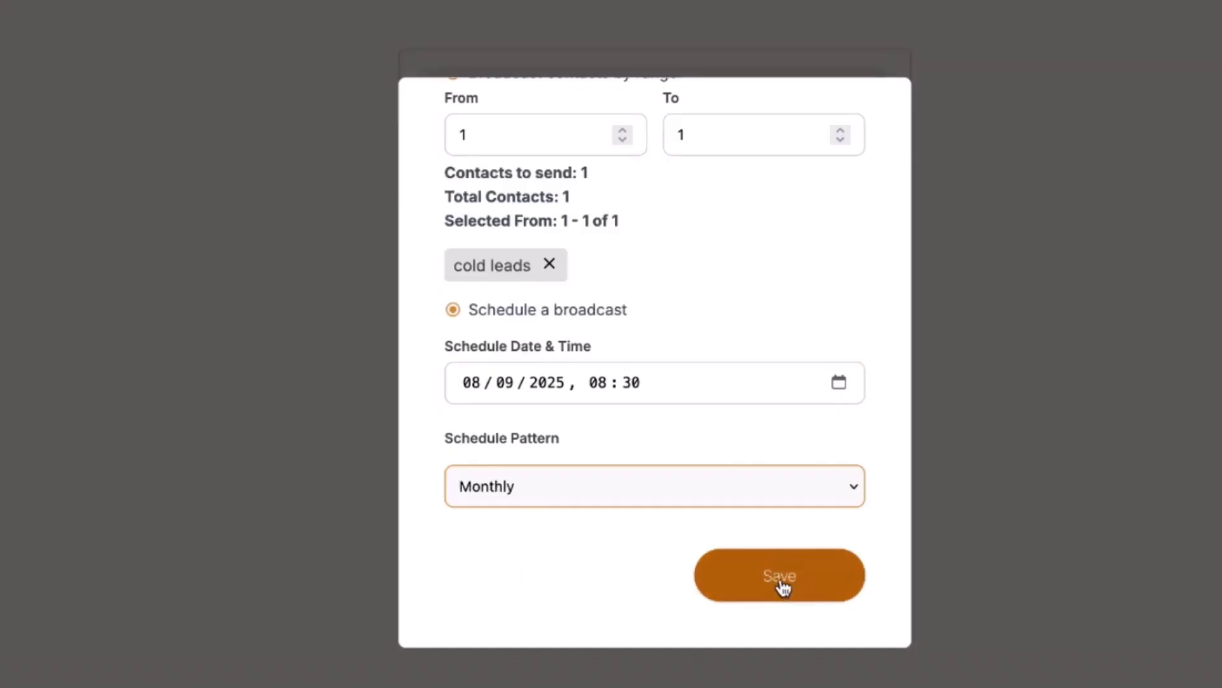
pyautogui.scroll(5, 796, 599)
pyautogui.scroll(-5, 778, 585)
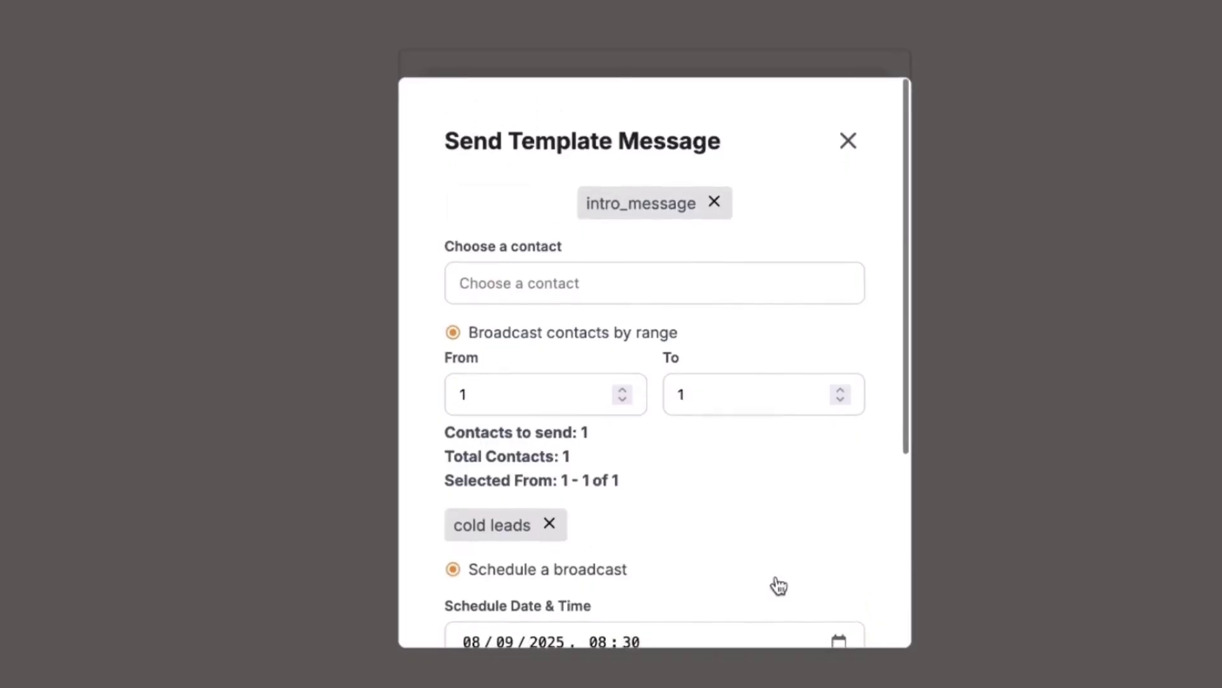
pyautogui.scroll(5, 669, 451)
pyautogui.scroll(-5, 668, 451)
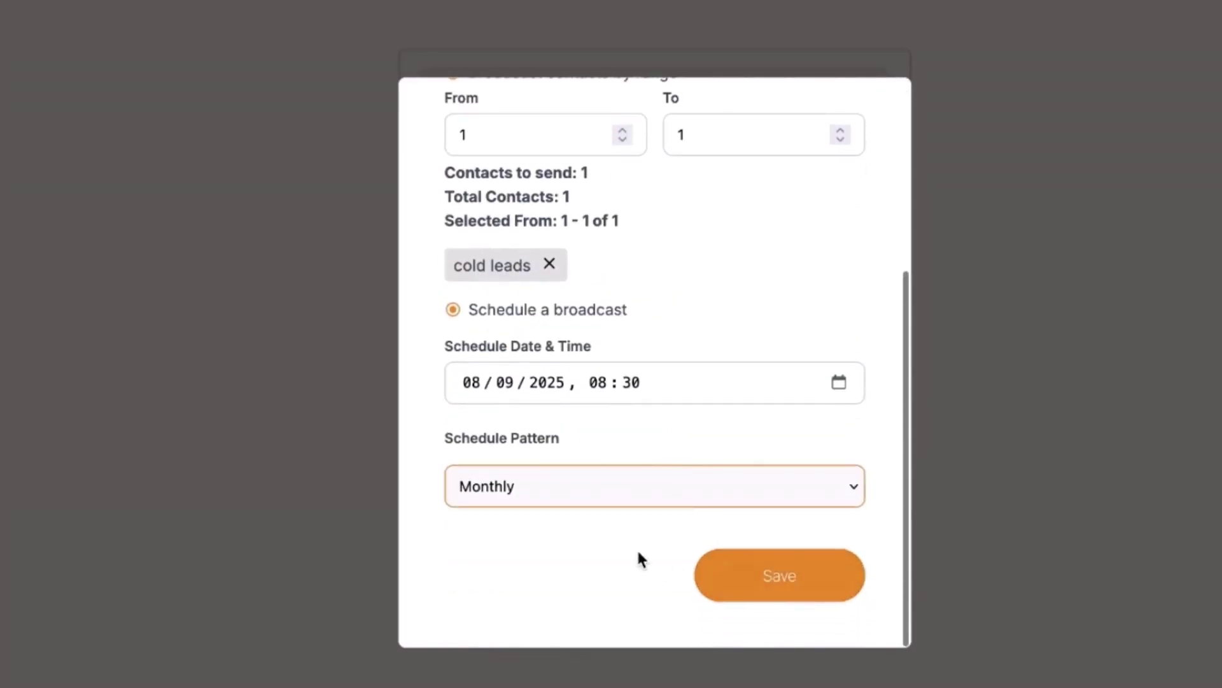
pyautogui.scroll(5, 639, 559)
pyautogui.scroll(-5, 639, 559)
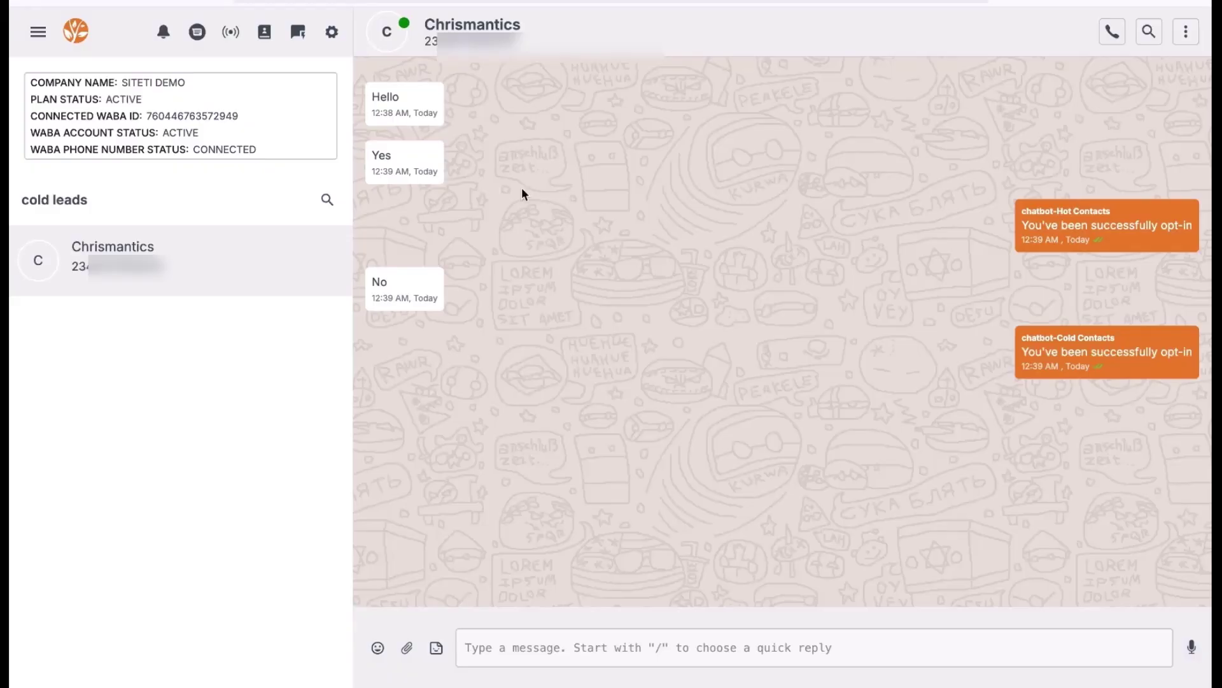
# Open Template Analytics on the Broadcast page to view Message Analytics.
pyautogui.click(231, 31)
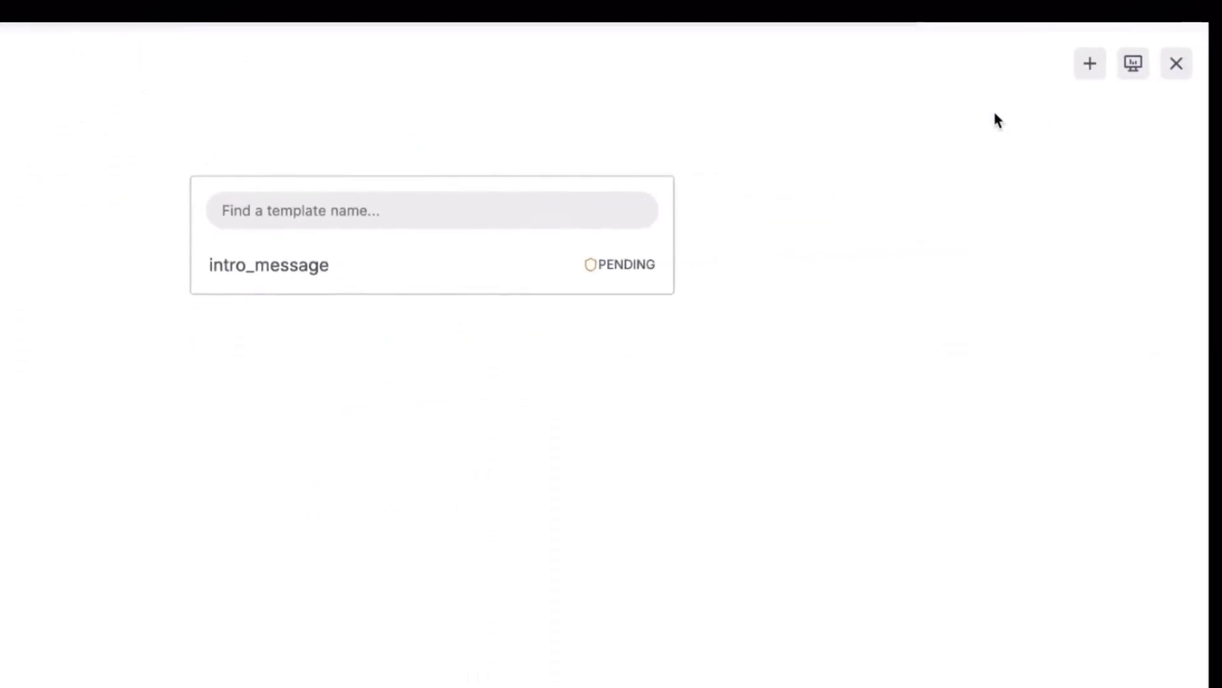
pyautogui.click(1133, 63)
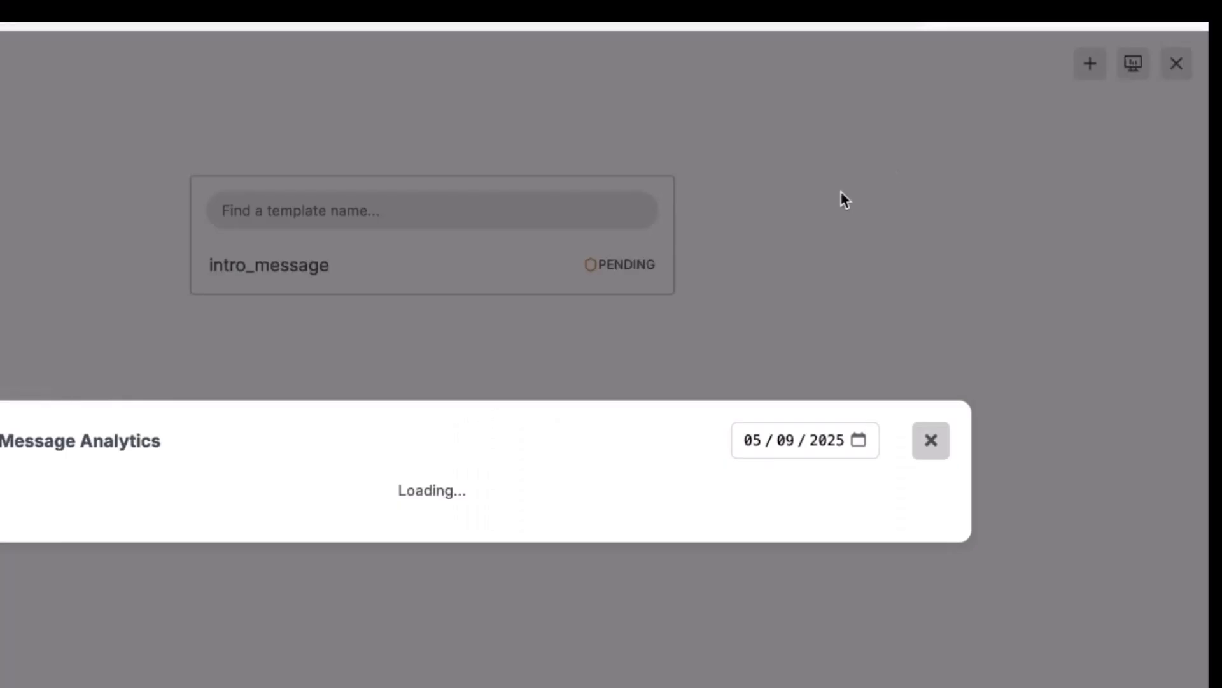